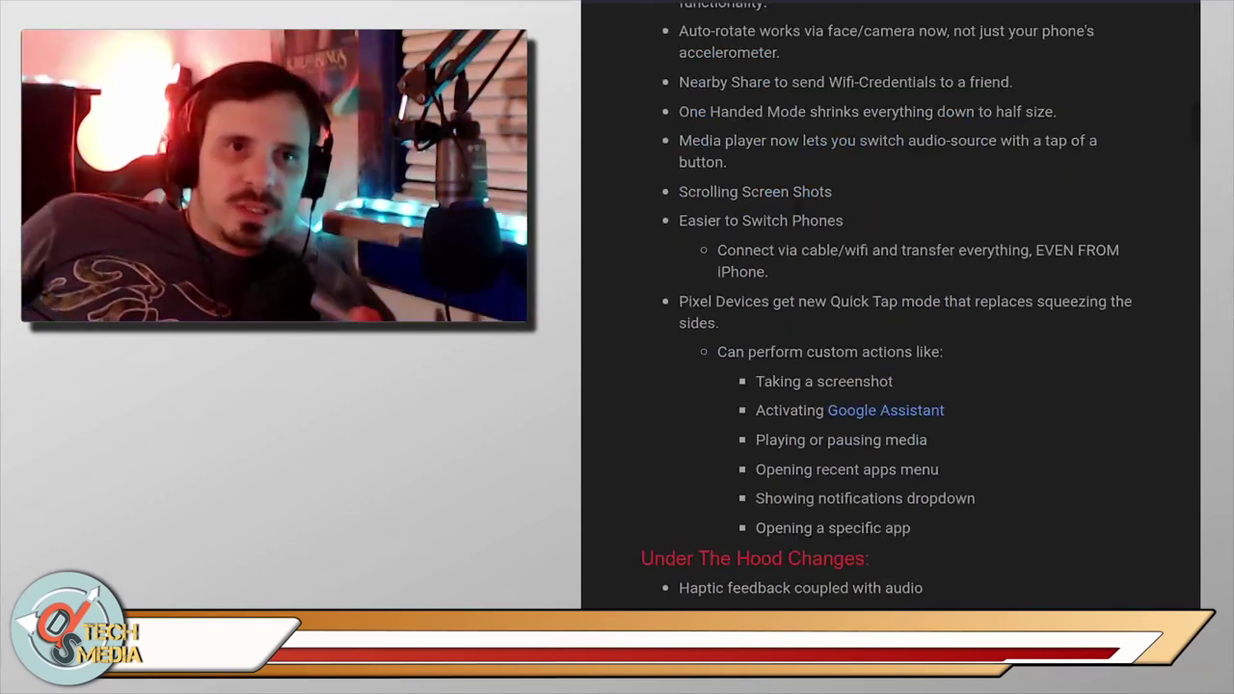
# Step: Scroll down through the feature notes in the OBS scene
pyautogui.scroll(-3, 890, 308)
pyautogui.scroll(-2, 890, 309)
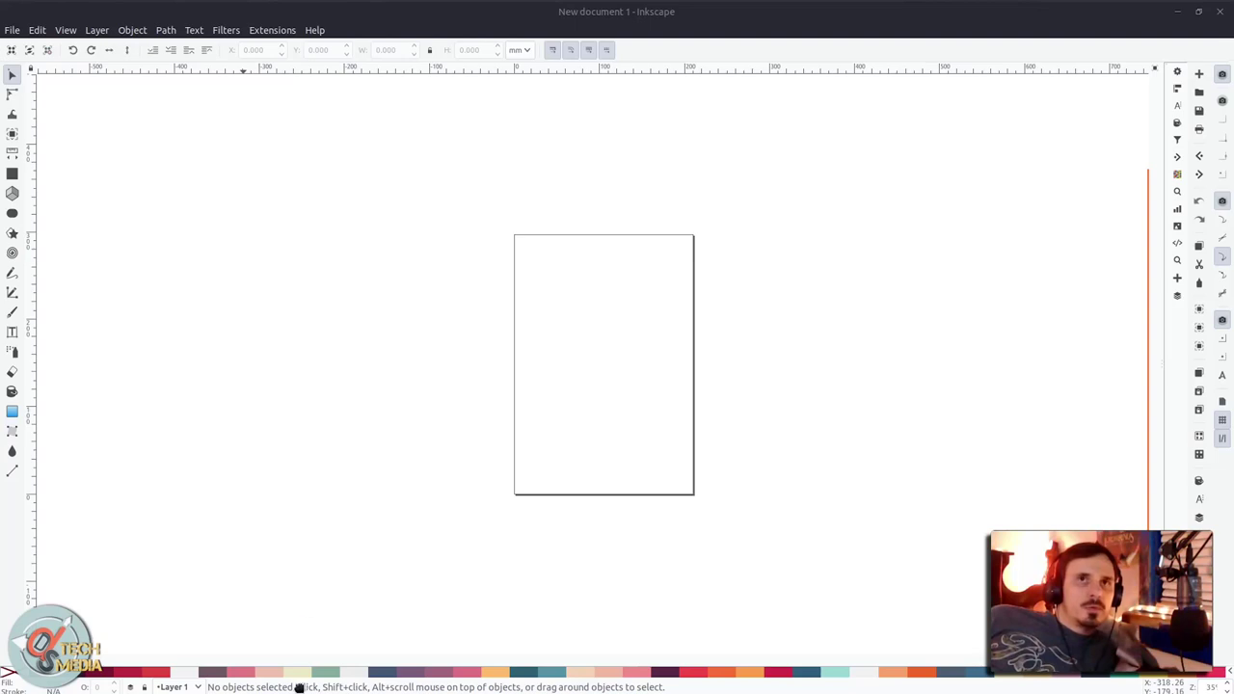
# Step: Paste the Linux Storage Stack Diagram beside the page and resize it
pyautogui.hotkey('ctrl', 'v')
pyautogui.moveTo(234, 395); pyautogui.dragTo(559, 421)
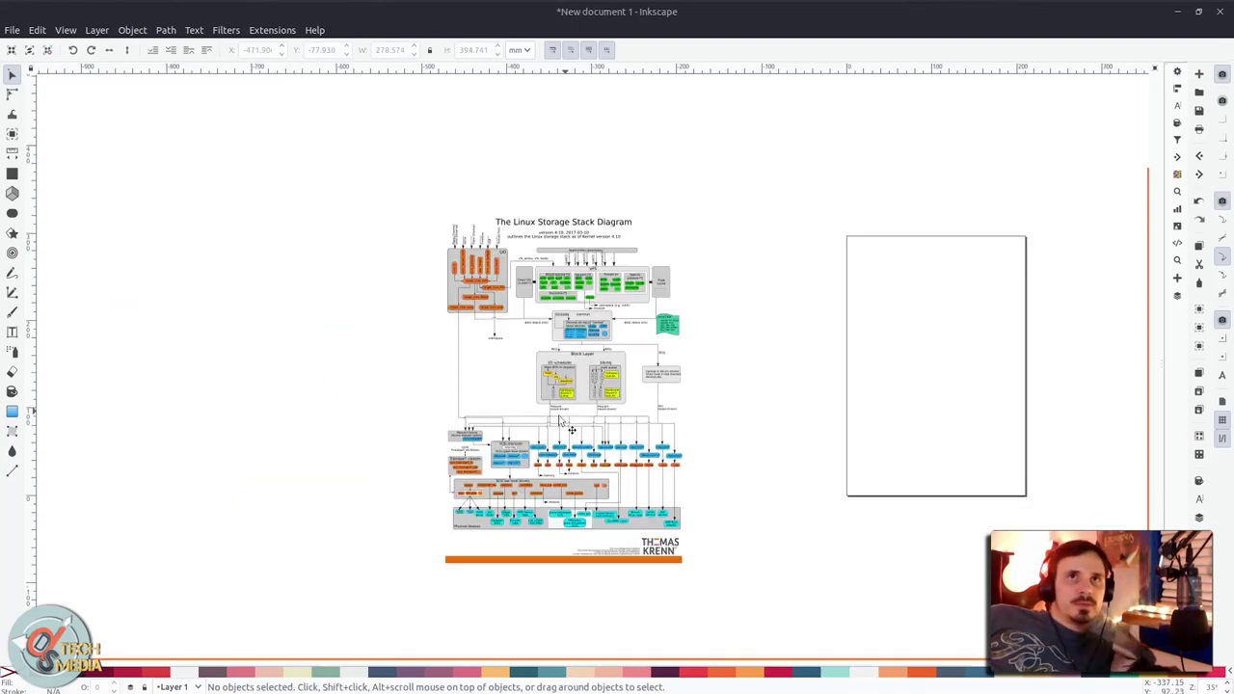
pyautogui.scroll(2, 749, 341)
pyautogui.scroll(-1, 498, 451)
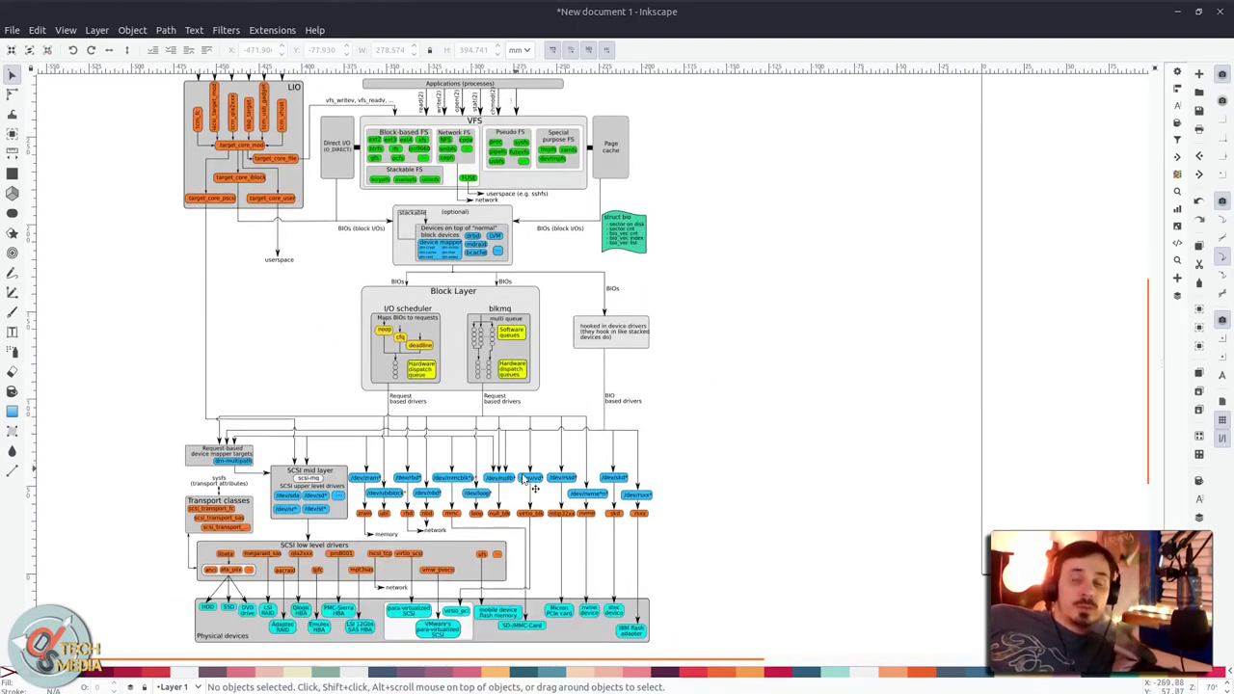
pyautogui.scroll(3, 443, 272)
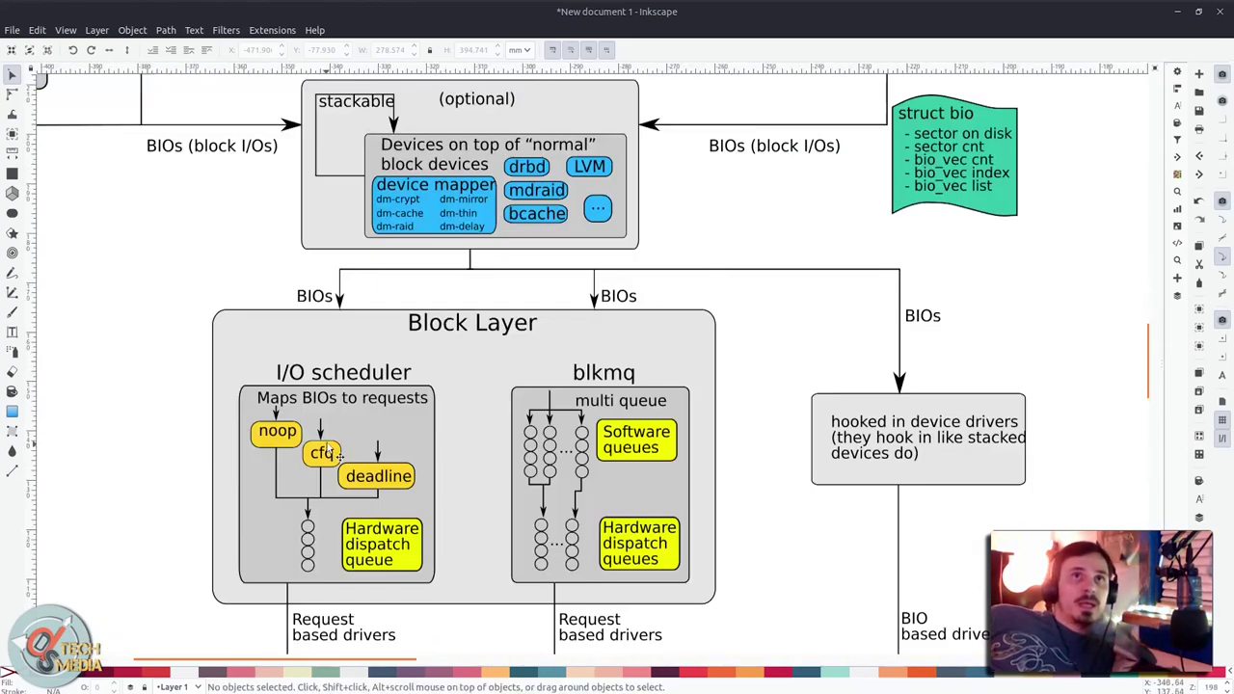
pyautogui.scroll(-3, 371, 479)
pyautogui.scroll(-2, 421, 373)
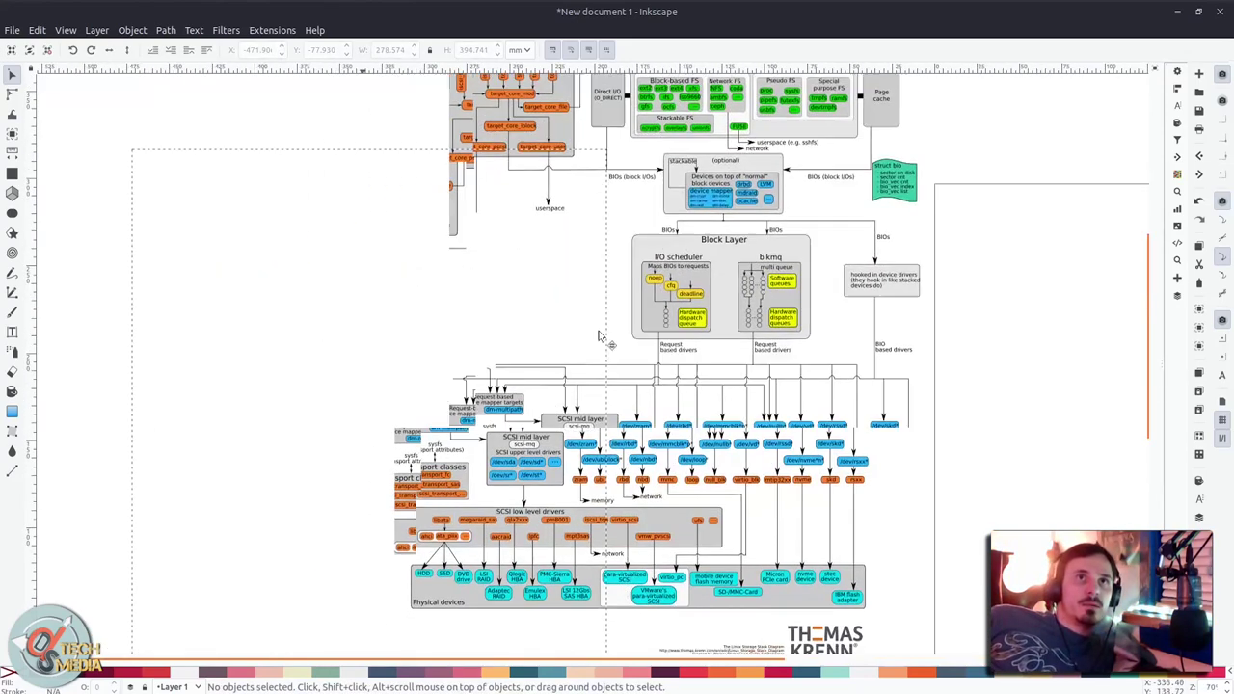
pyautogui.scroll(1, 421, 373)
pyautogui.scroll(-4, 421, 373)
pyautogui.click(421, 374)
pyautogui.moveTo(422, 283); pyautogui.dragTo(424, 318)
pyautogui.scroll(5, 503, 388)
# Step: Select the I/O scheduler group, then the blkmq group, and zoom out to show the whole diagram
pyautogui.press('Escape')
pyautogui.keyDown('ctrl'); pyautogui.click(424, 359); pyautogui.keyUp('ctrl')
pyautogui.keyDown('ctrl'); pyautogui.click(614, 384); pyautogui.keyUp('ctrl')
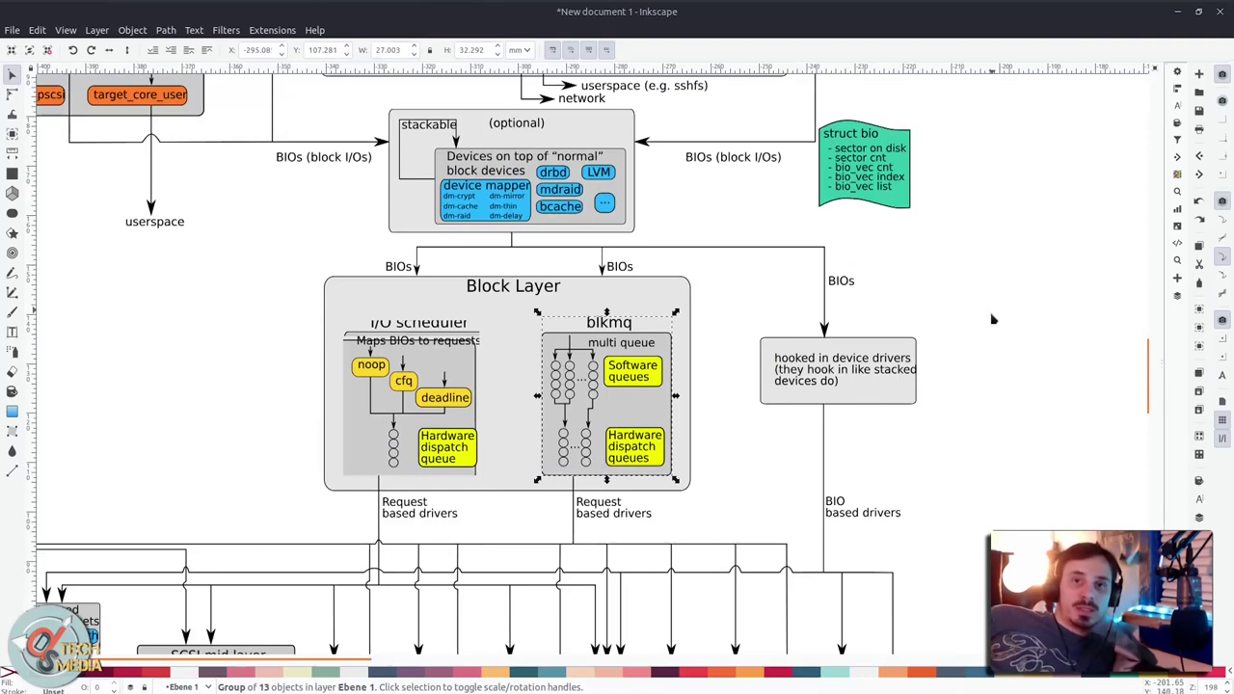
pyautogui.press('2')
pyautogui.click(733, 309)
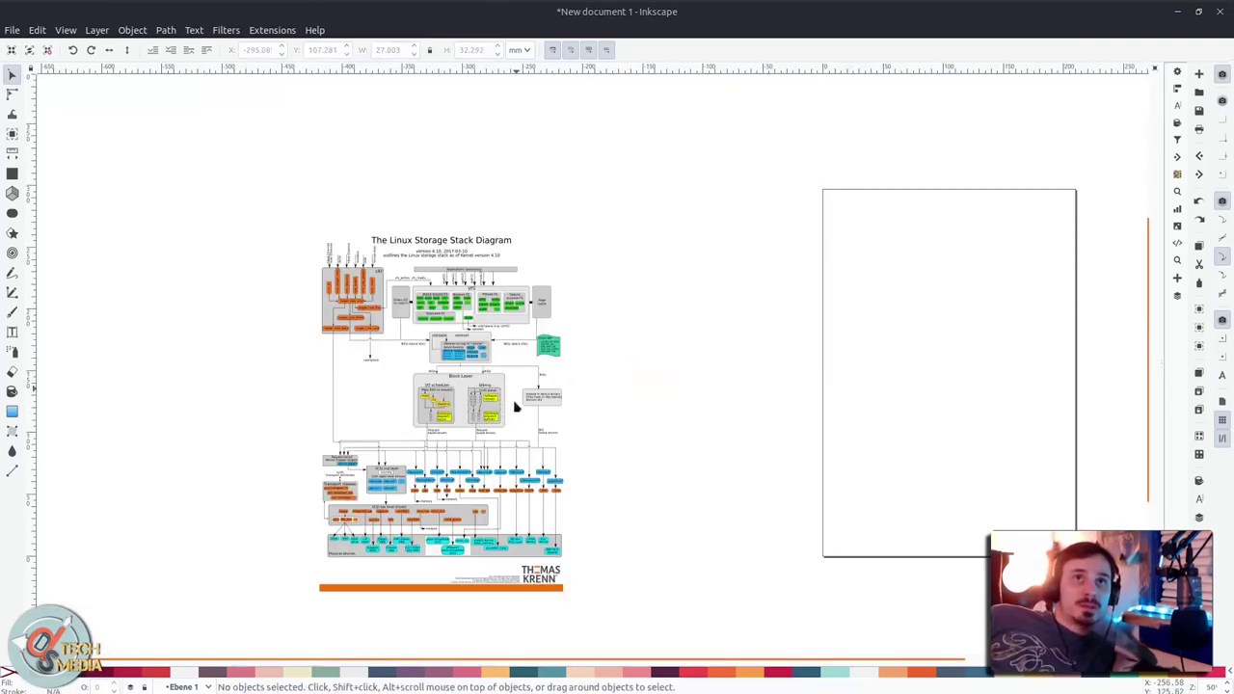
# Step: Rearrange the selected diagram as a connector network, fill it light orange, then undo
pyautogui.moveTo(210, 150); pyautogui.dragTo(611, 435)
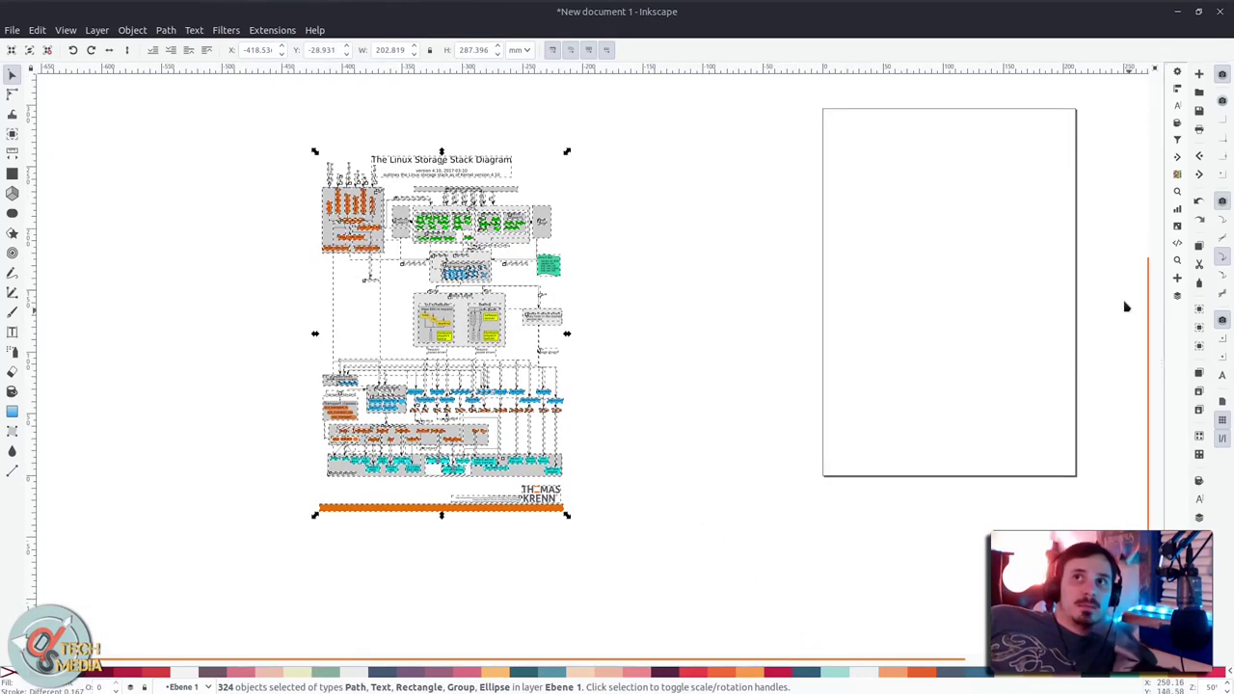
pyautogui.click(1178, 90)
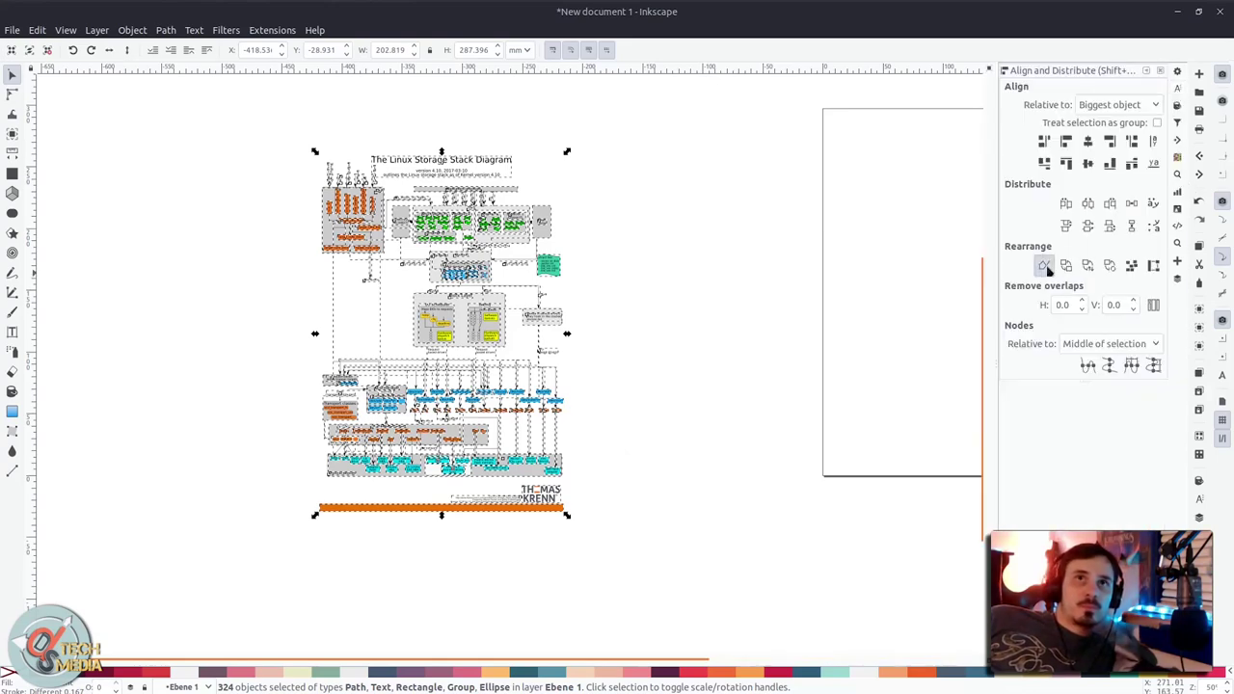
pyautogui.click(1046, 267)
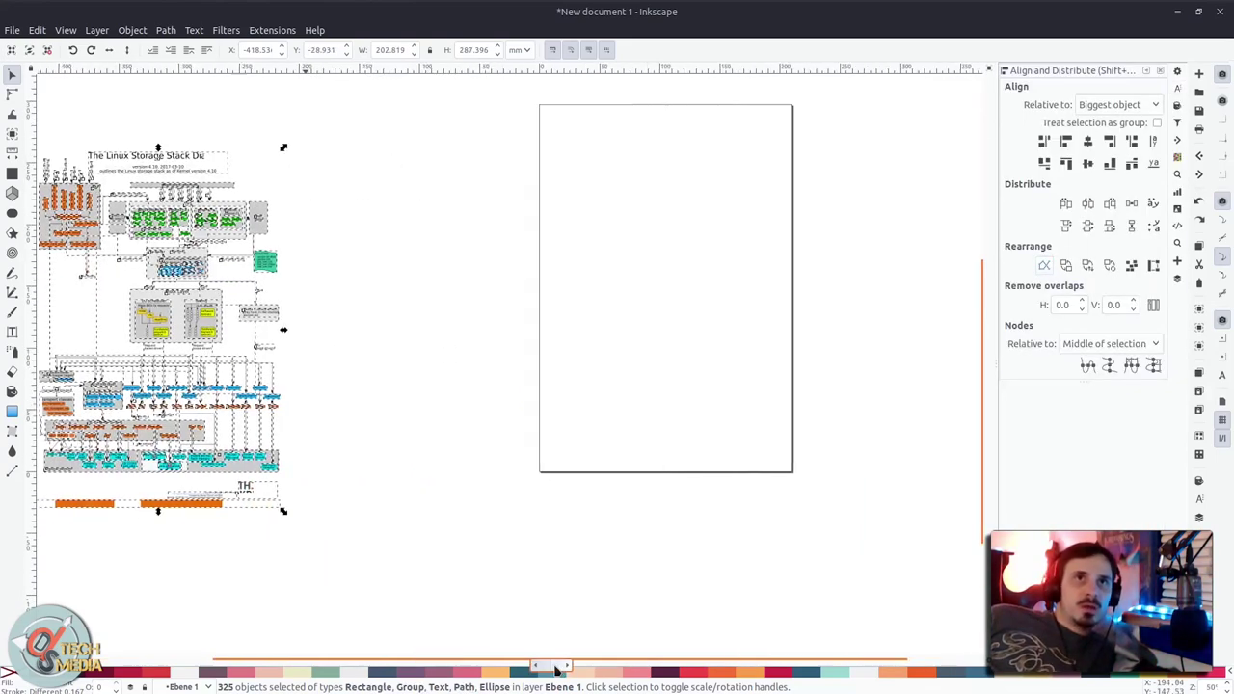
pyautogui.click(488, 675)
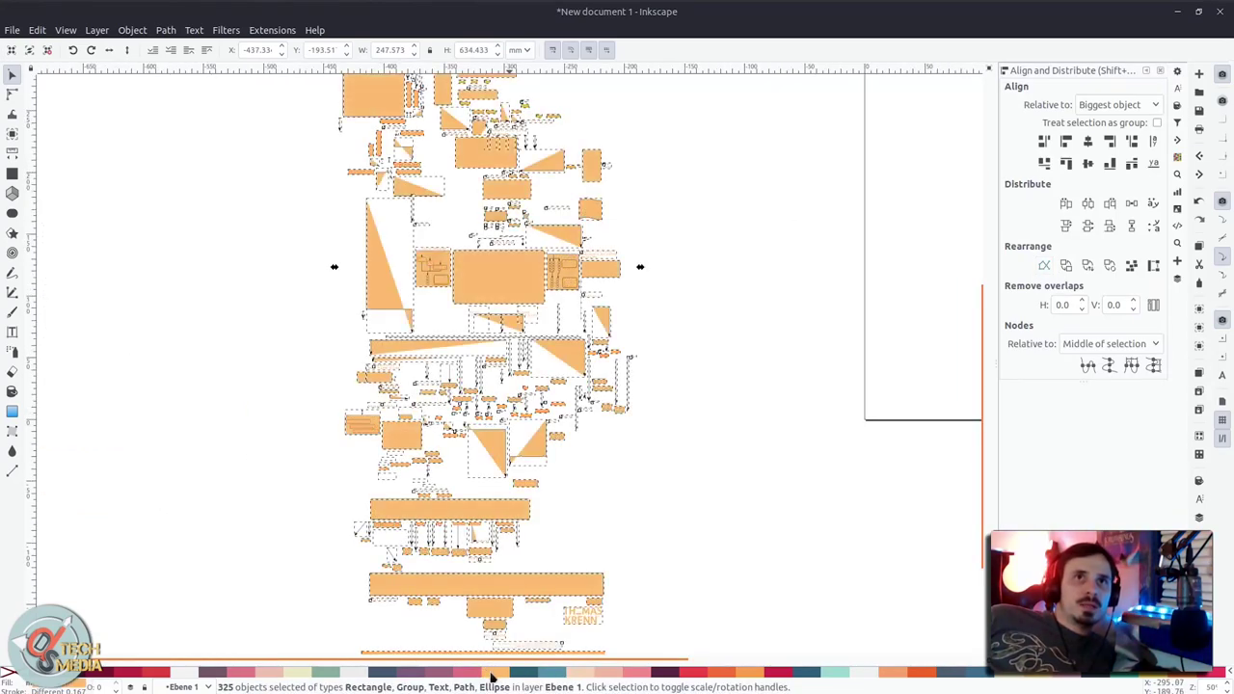
pyautogui.hotkey('ctrl', 'z')
pyautogui.hotkey('ctrl', 'z')
pyautogui.hotkey('ctrl', 'z')
pyautogui.hotkey('ctrl', 'z')
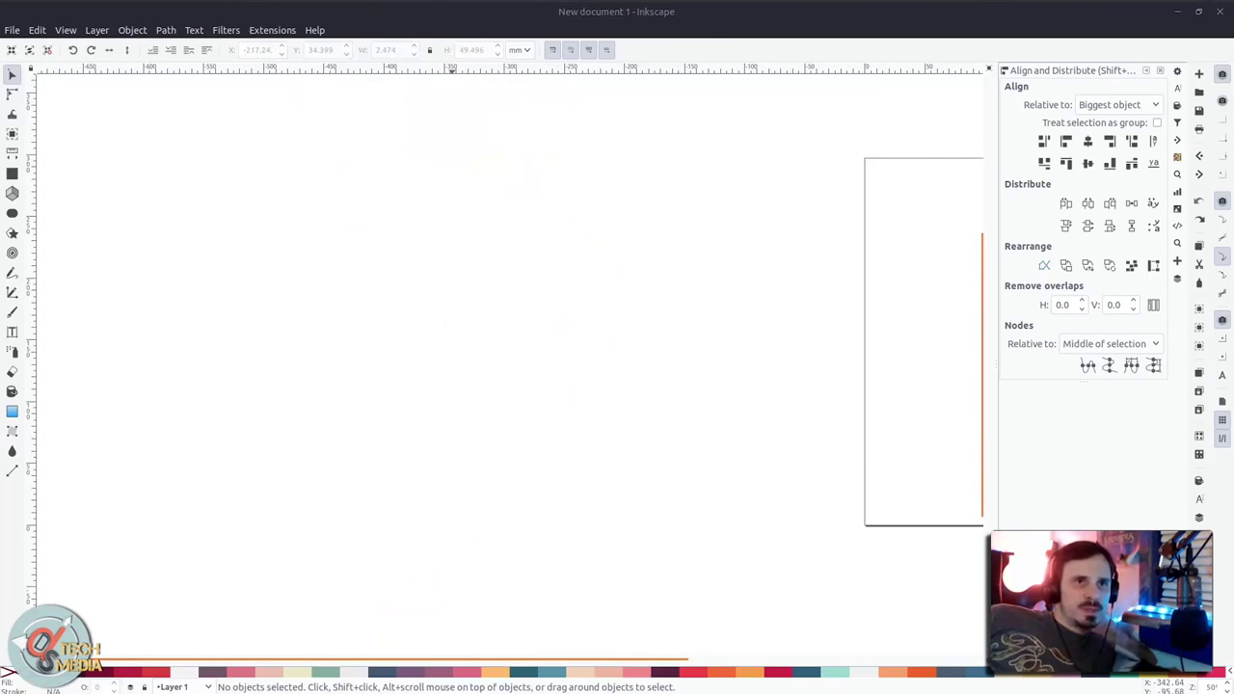
# Step: Bring in the server, switch, lightbulb and Intel artwork, and move the Intel logo above the stack
pyautogui.hotkey('ctrl', 'shift', 'z')
pyautogui.hotkey('ctrl', 'shift', 'z')
pyautogui.hotkey('ctrl', 'shift', 'z')
pyautogui.hotkey('ctrl', 'shift', 'z')
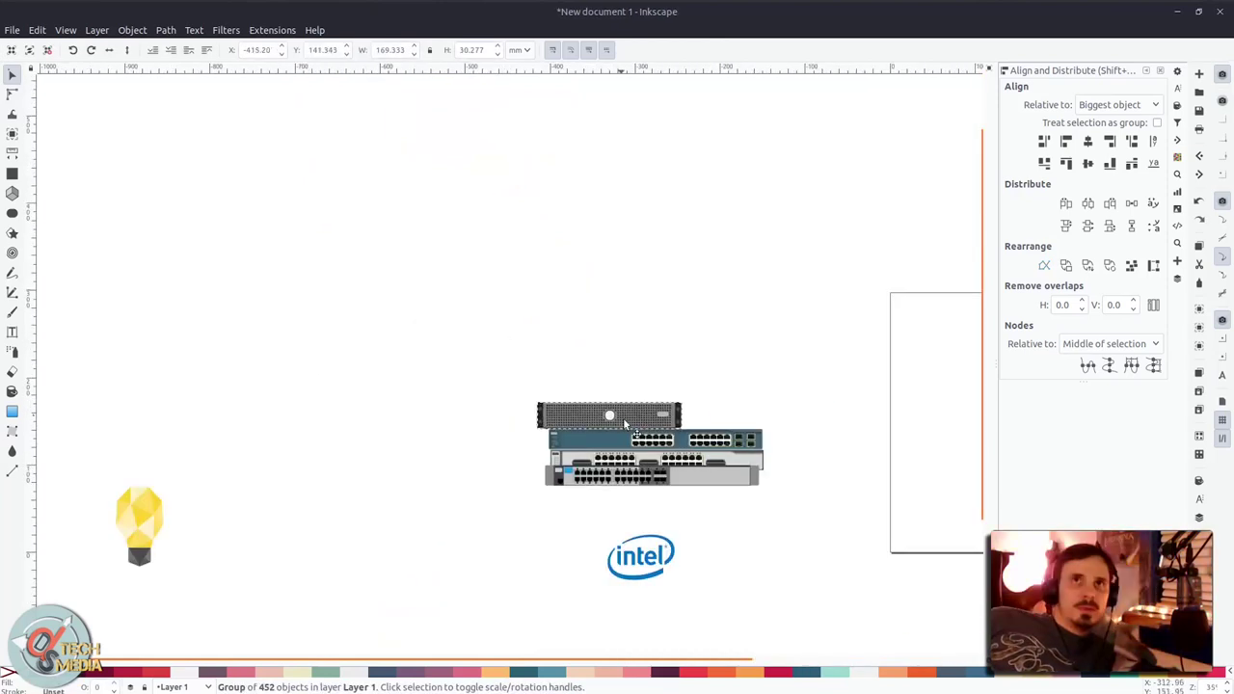
pyautogui.press('+')
pyautogui.moveTo(646, 564); pyautogui.dragTo(652, 272)
pyautogui.scroll(4, 592, 400)
pyautogui.scroll(1, 595, 411)
pyautogui.scroll(1, 595, 410)
pyautogui.scroll(-6, 545, 504)
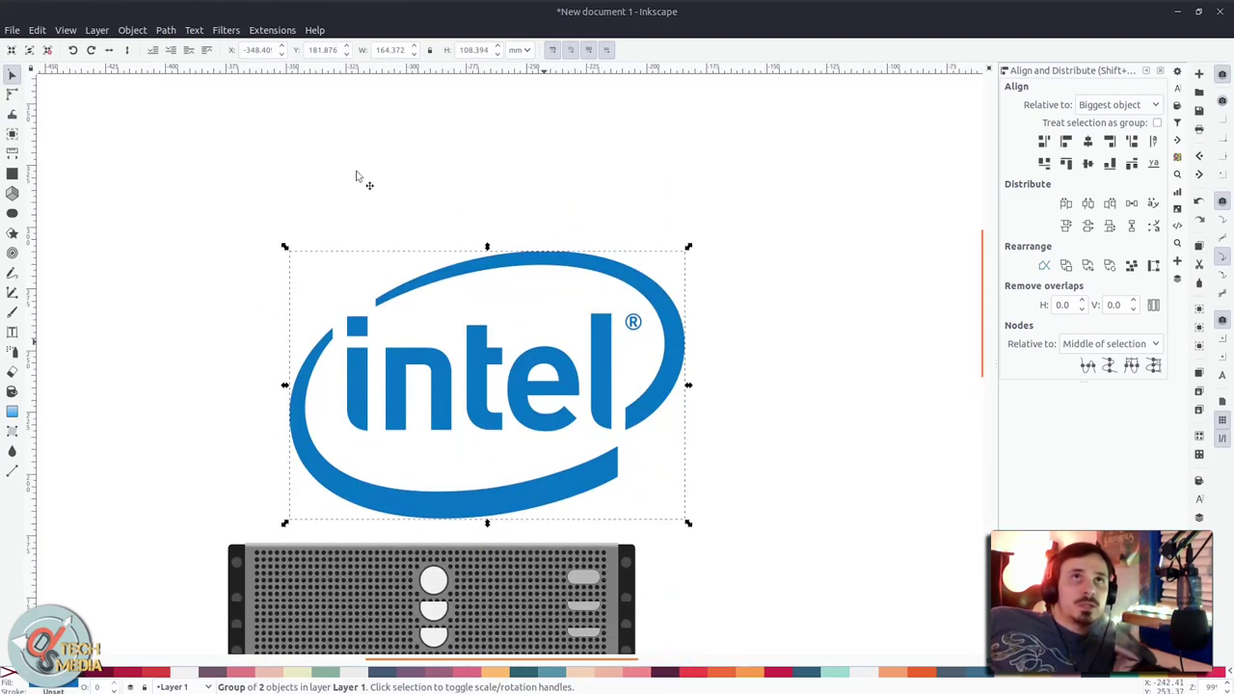
pyautogui.scroll(-2, 336, 261)
# Step: Try the Drop Shadow filter on the Intel logo with live preview, then turn the preview off
pyautogui.click(228, 30)
pyautogui.moveTo(289, 283)
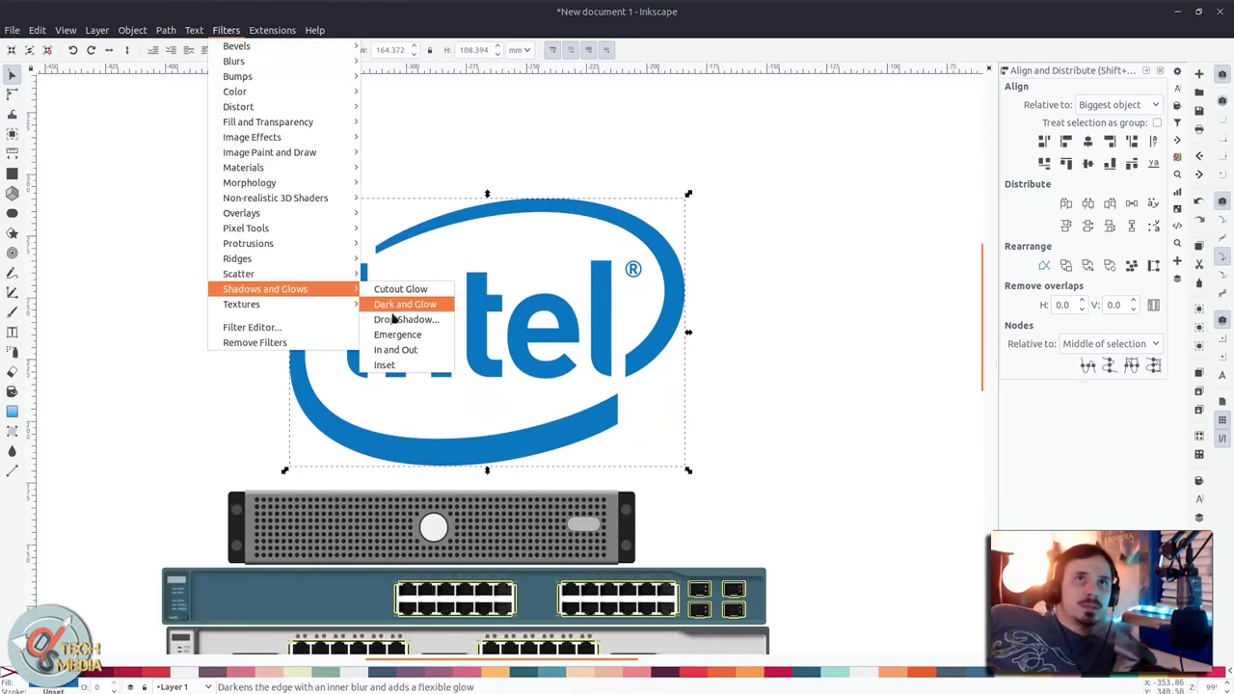
pyautogui.click(397, 317)
pyautogui.moveTo(695, 207); pyautogui.dragTo(924, 196)
pyautogui.click(732, 219)
pyautogui.click(780, 218)
pyautogui.click(717, 417)
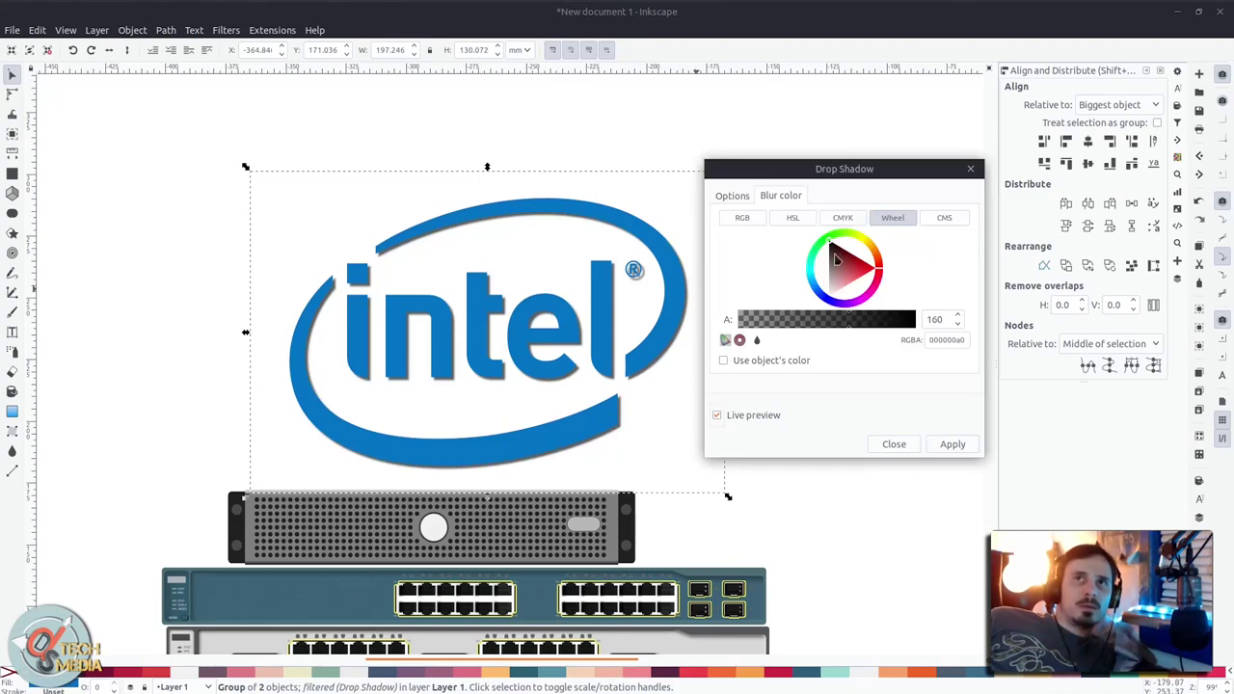
pyautogui.click(717, 414)
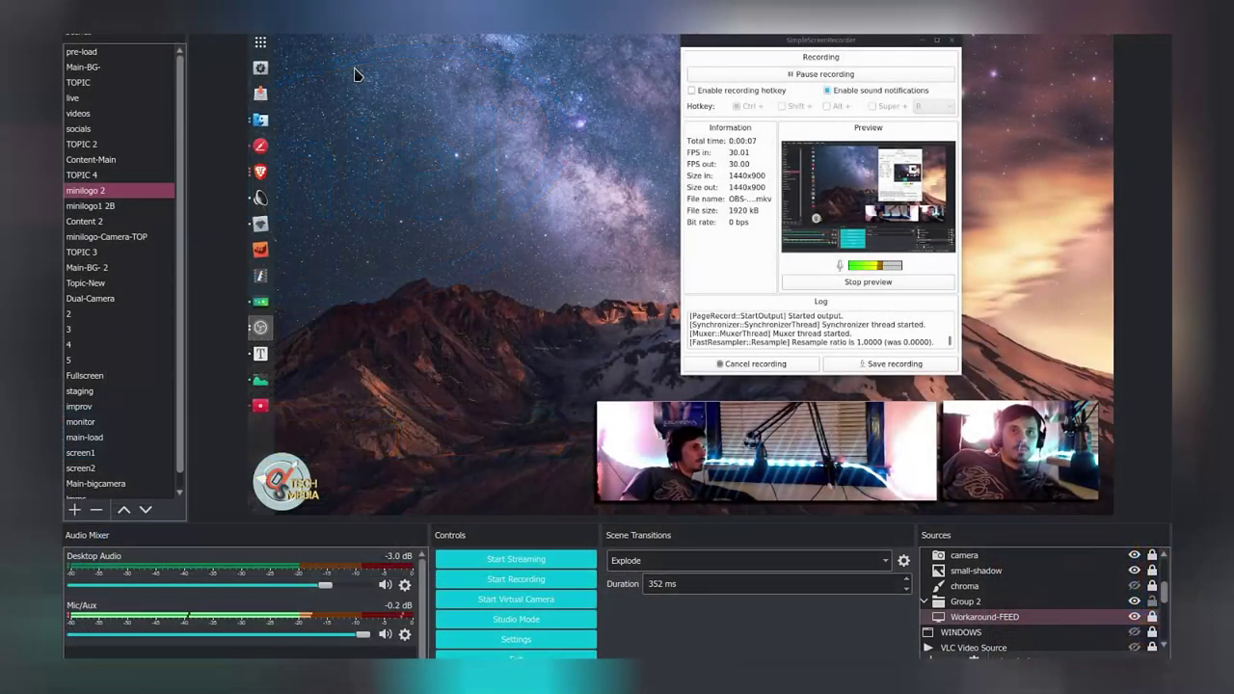
# Step: Cycle through the TOPIC 4, TOPIC, socials and live scenes, ending on minilogo 2
pyautogui.click(125, 174)
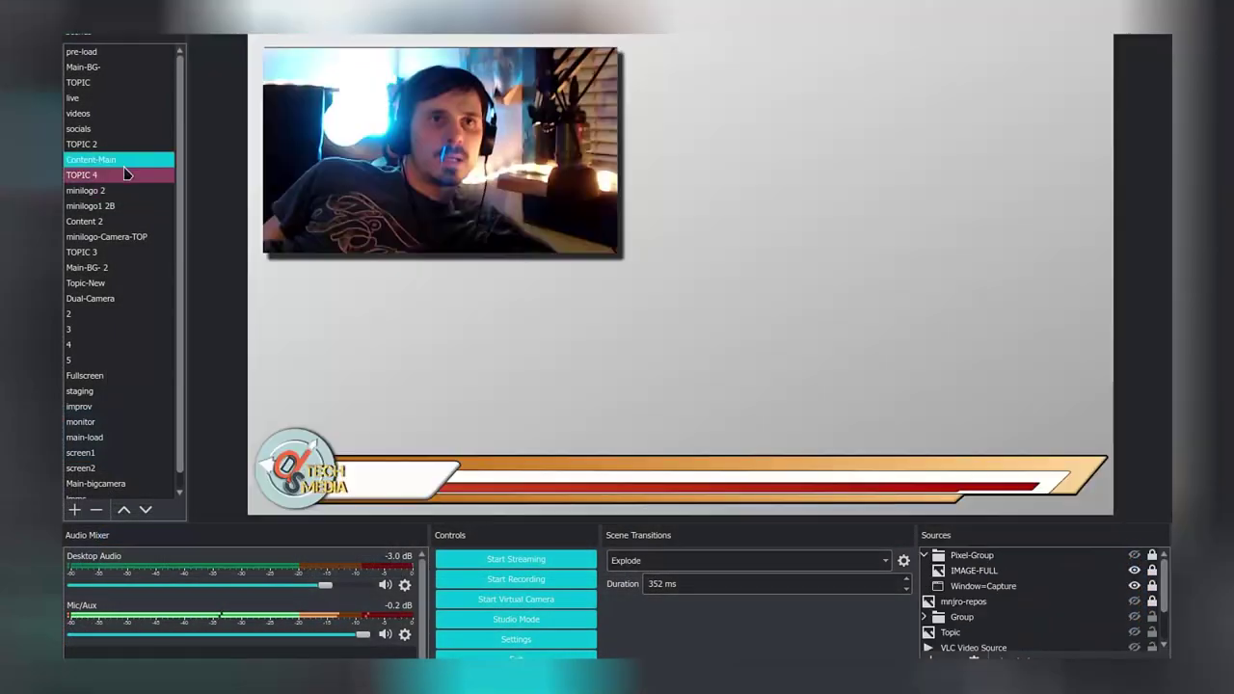
pyautogui.click(127, 191)
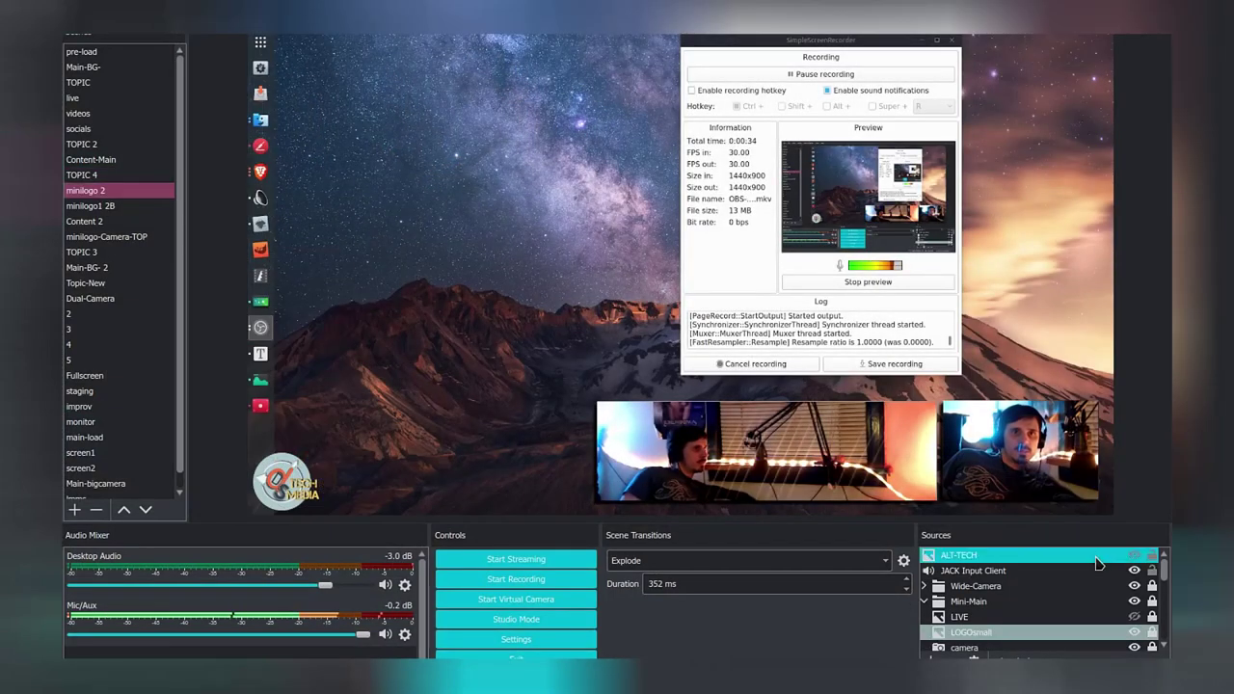
pyautogui.scroll(-5, 1102, 578)
pyautogui.click(147, 85)
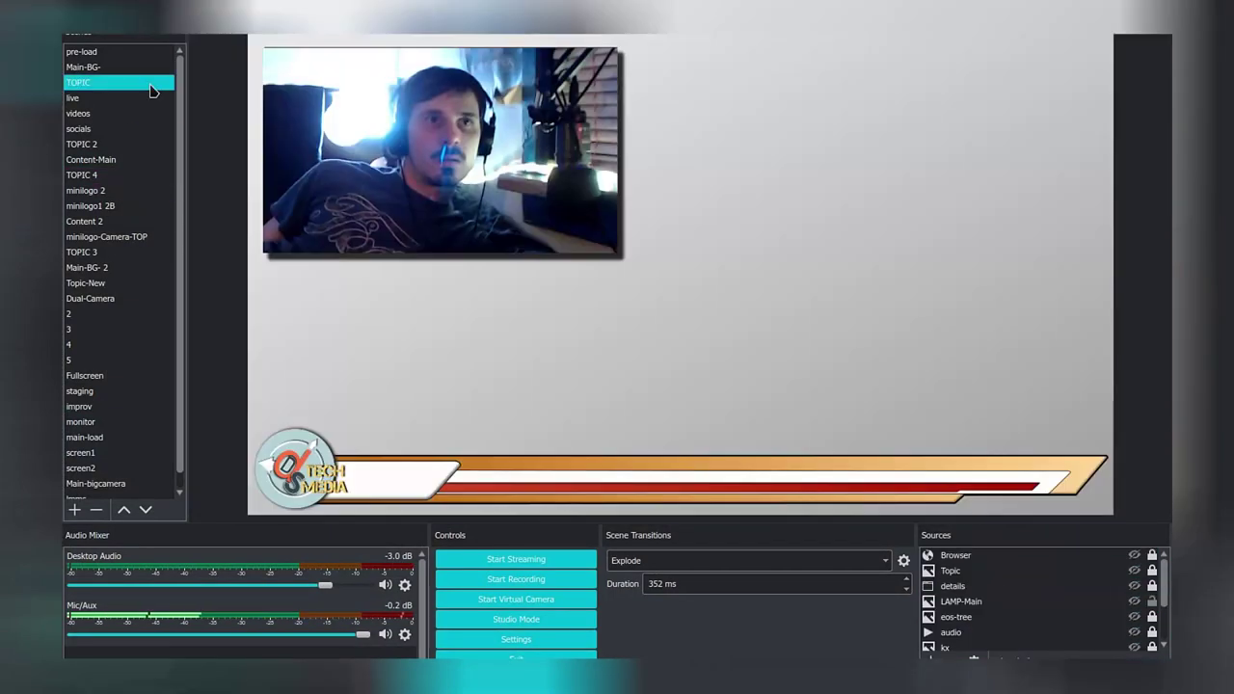
pyautogui.click(126, 128)
pyautogui.click(125, 97)
pyautogui.click(125, 128)
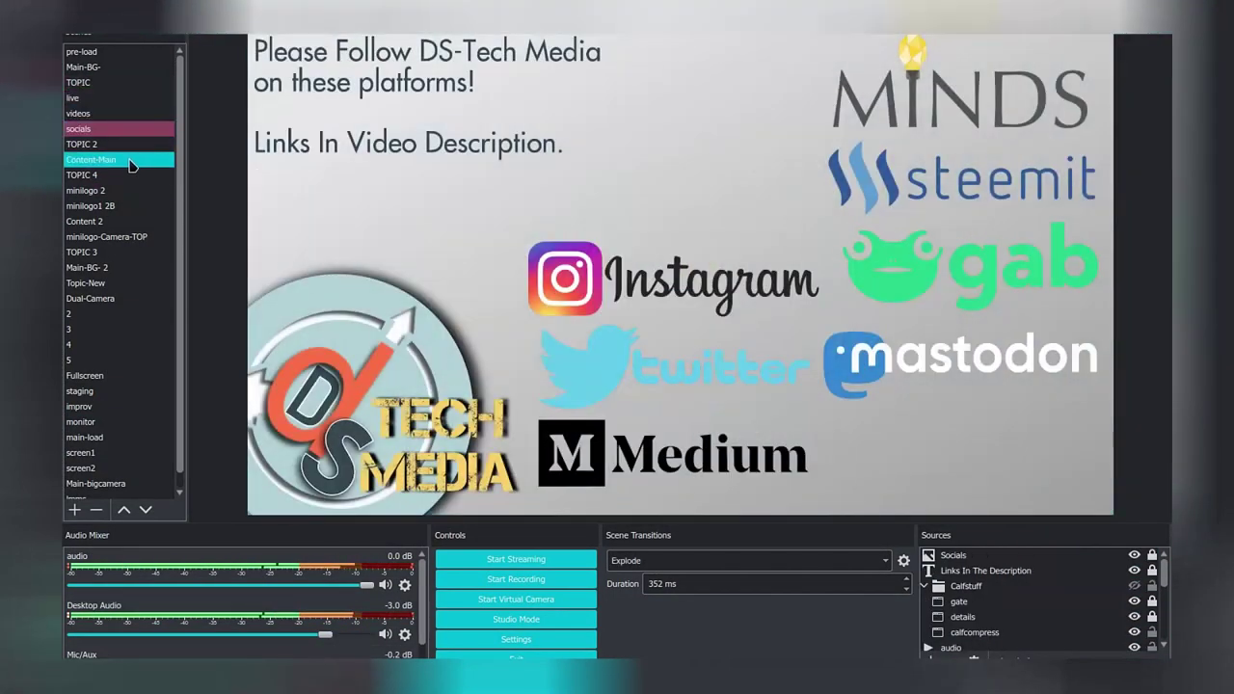
pyautogui.click(125, 191)
# Step: Toggle the Workaround-FEED desktop capture off and on twice, and hide the OBS Studio logo image
pyautogui.click(1135, 617)
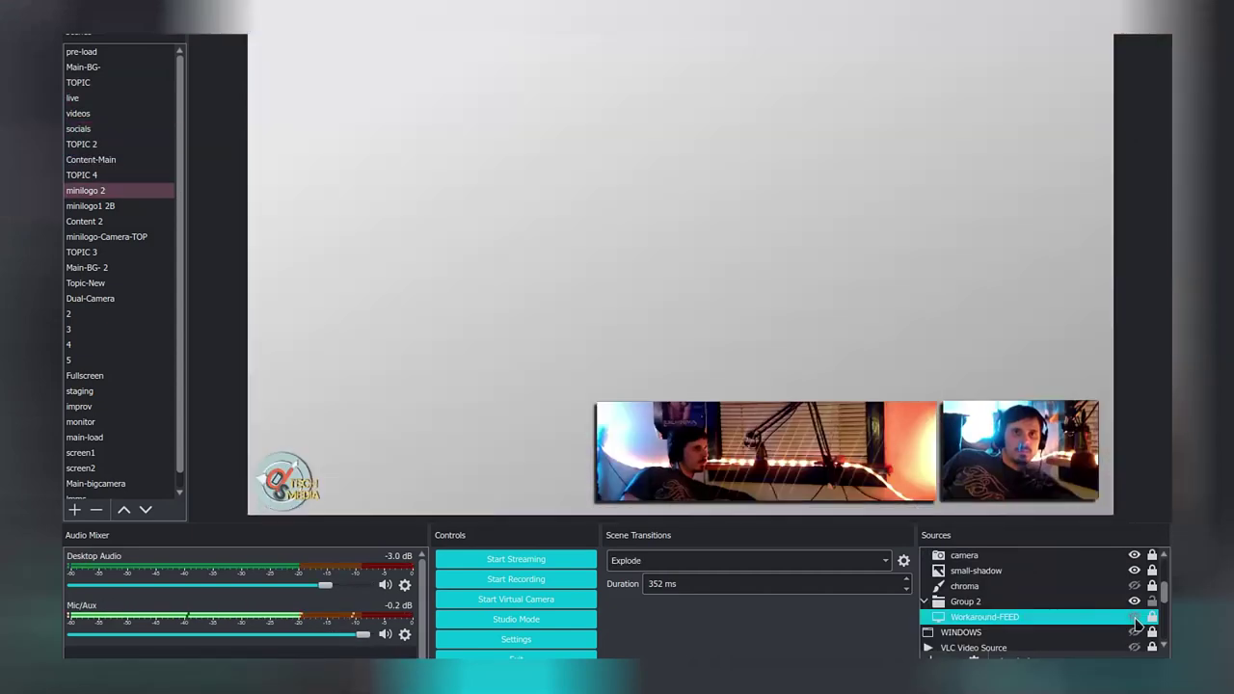
pyautogui.click(1135, 618)
pyautogui.click(1135, 619)
pyautogui.click(1135, 618)
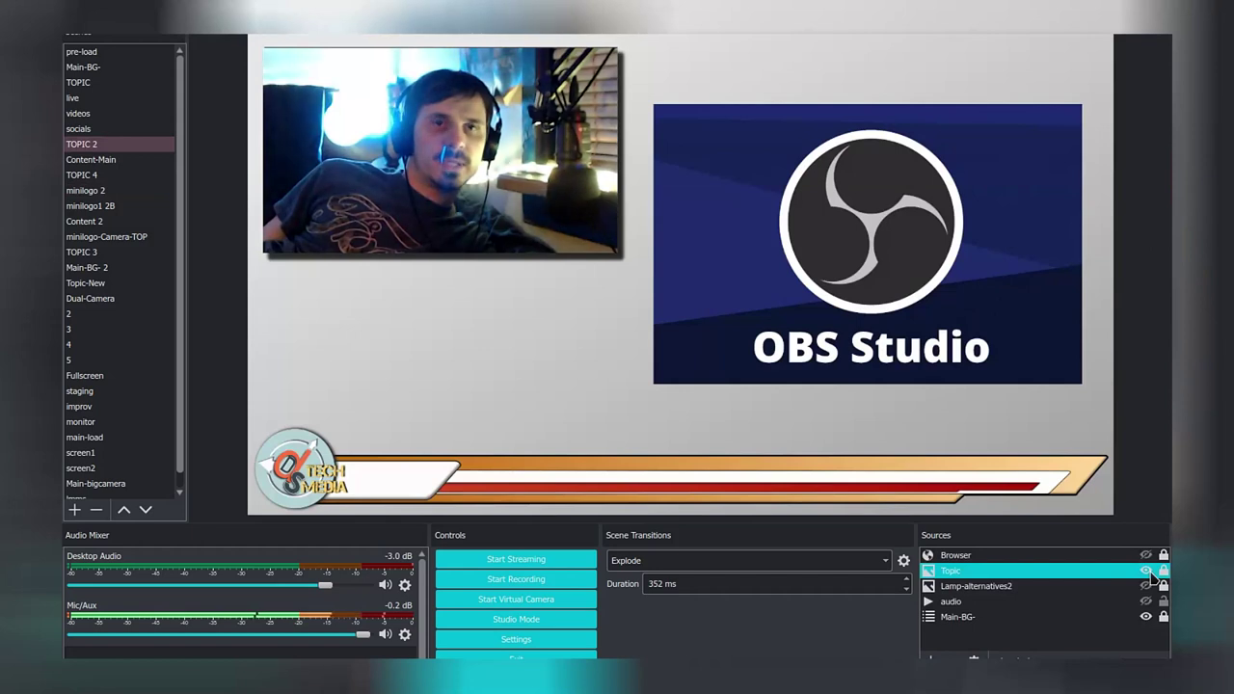
pyautogui.click(1145, 571)
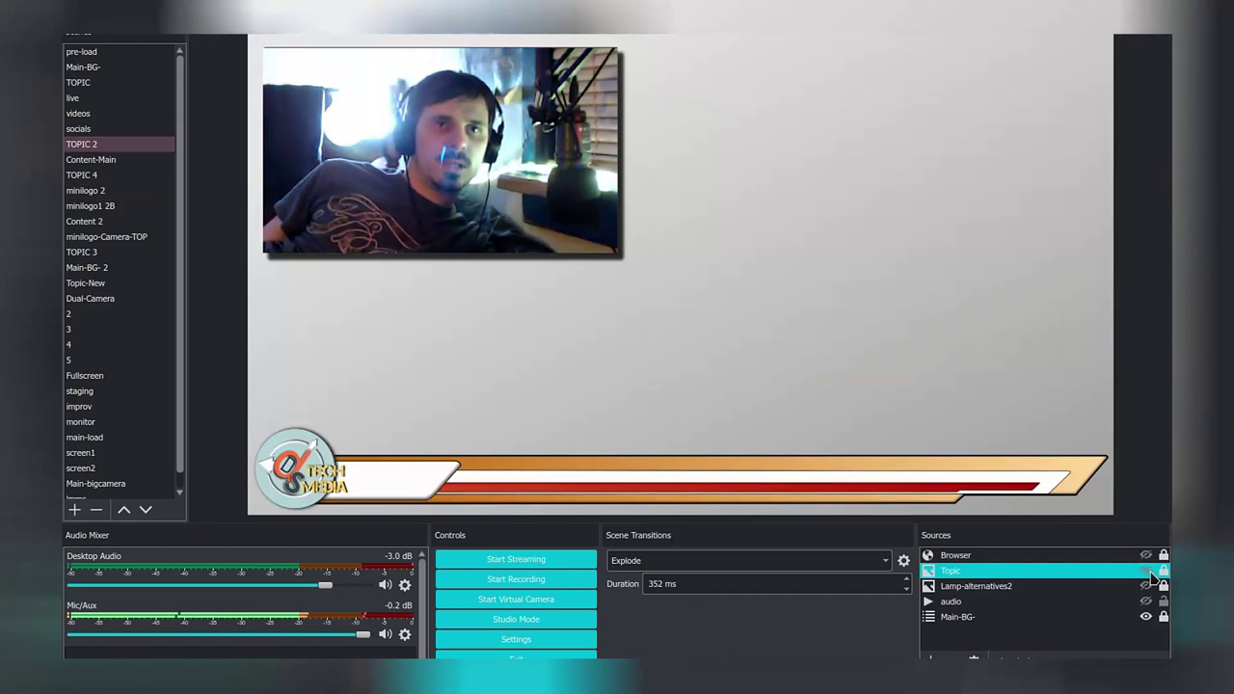
# Step: In the Content-Main scene, leave the Typora window capture hidden, then return to minilogo 2
pyautogui.click(91, 160)
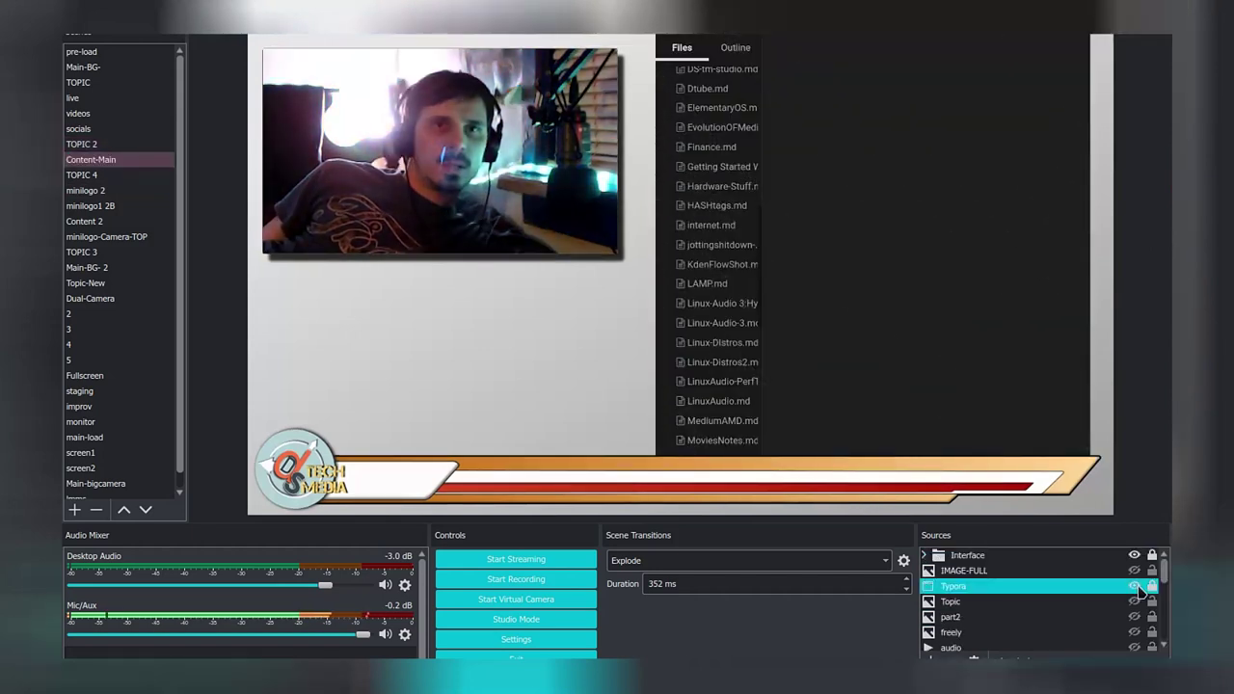
pyautogui.click(1136, 587)
pyautogui.click(1136, 587)
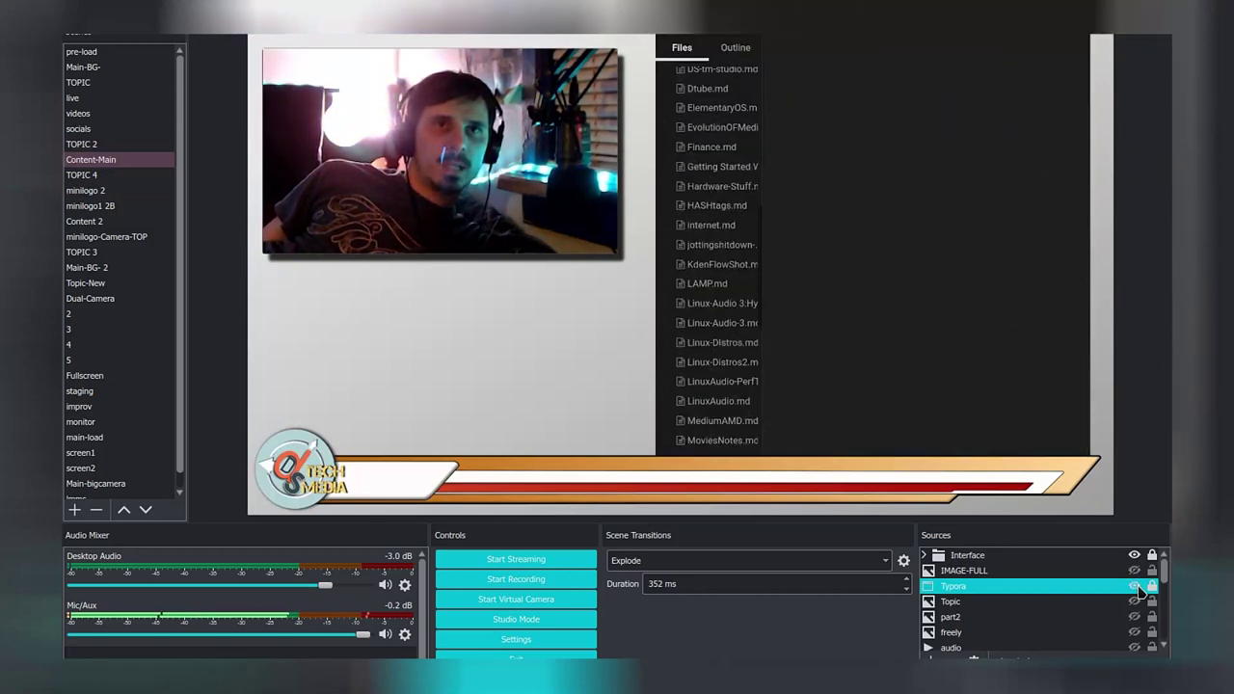
pyautogui.click(1135, 587)
pyautogui.click(84, 190)
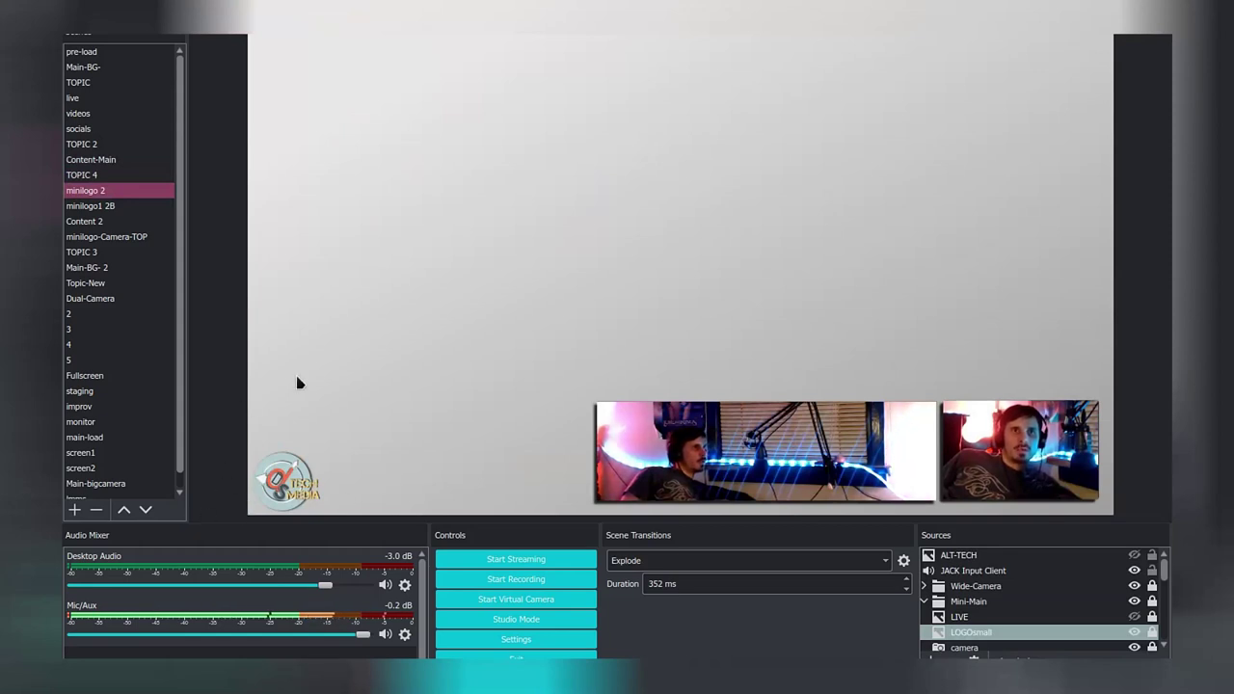
# Step: Expand the Wide-Camera group and toggle the Logitech2 camera feed off and back on
pyautogui.click(1110, 587)
pyautogui.click(1135, 601)
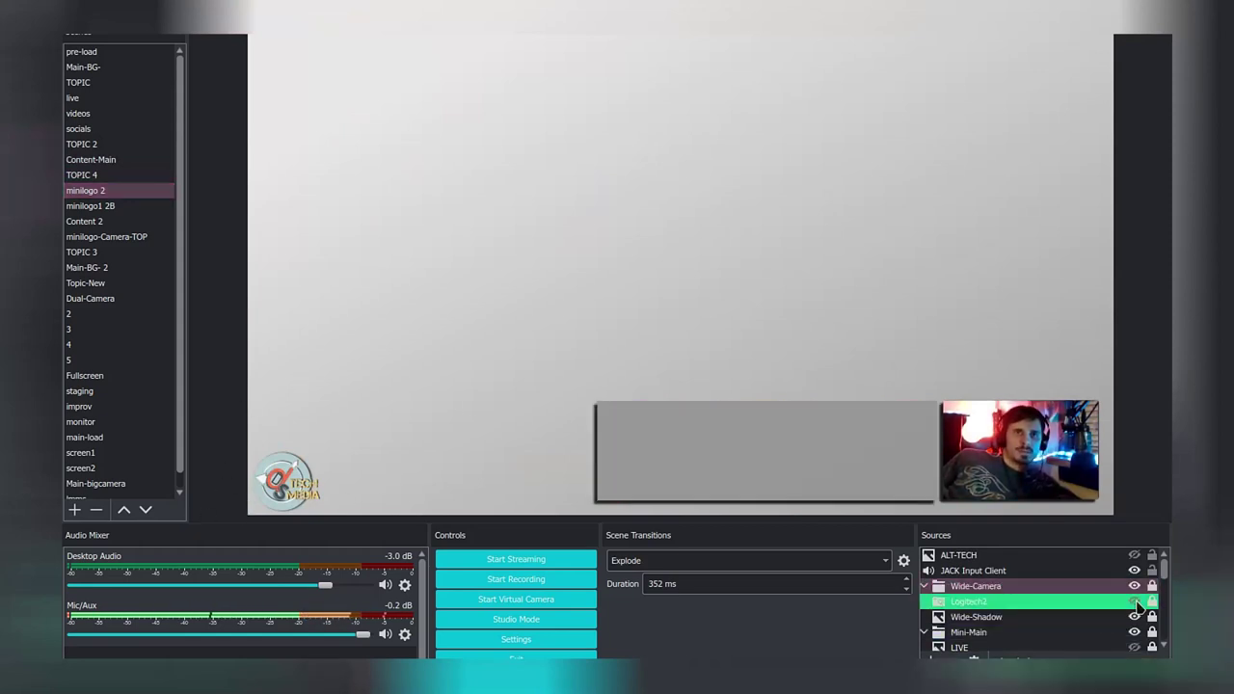
pyautogui.click(1135, 601)
pyautogui.scroll(-1, 1138, 604)
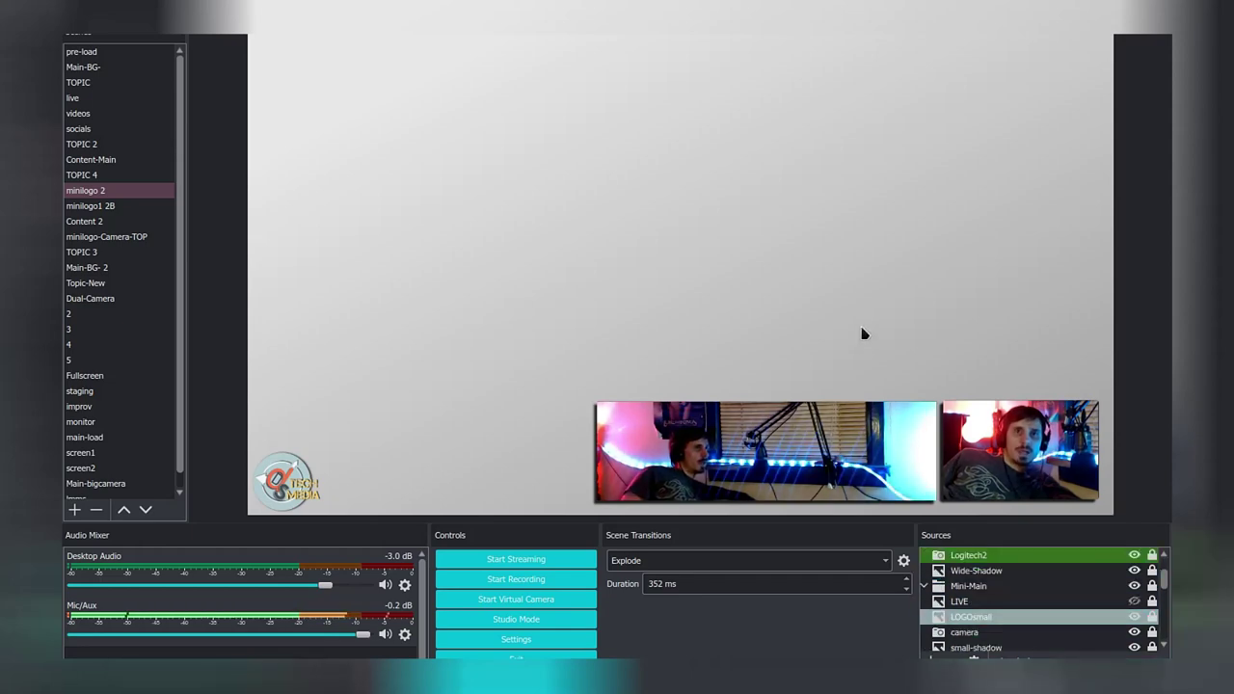
# Step: Switch the live scene to TOPIC 4, then minilogo1 2B, then back to minilogo 2
pyautogui.click(81, 174)
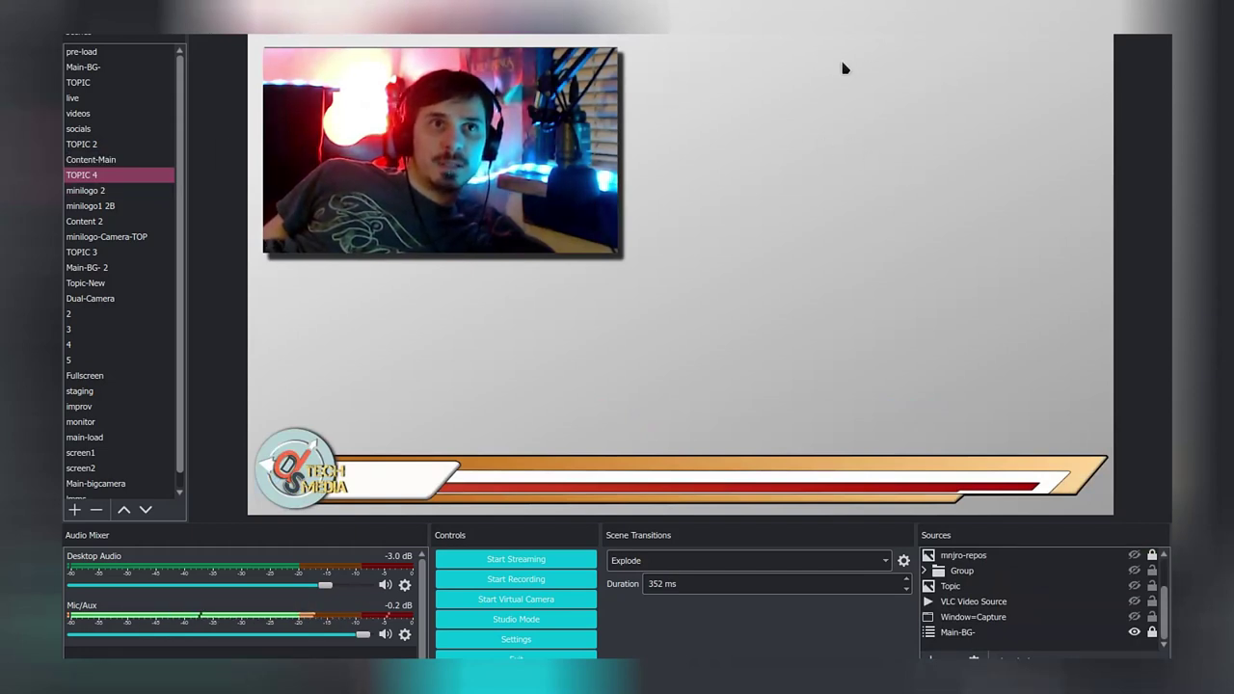
pyautogui.click(144, 211)
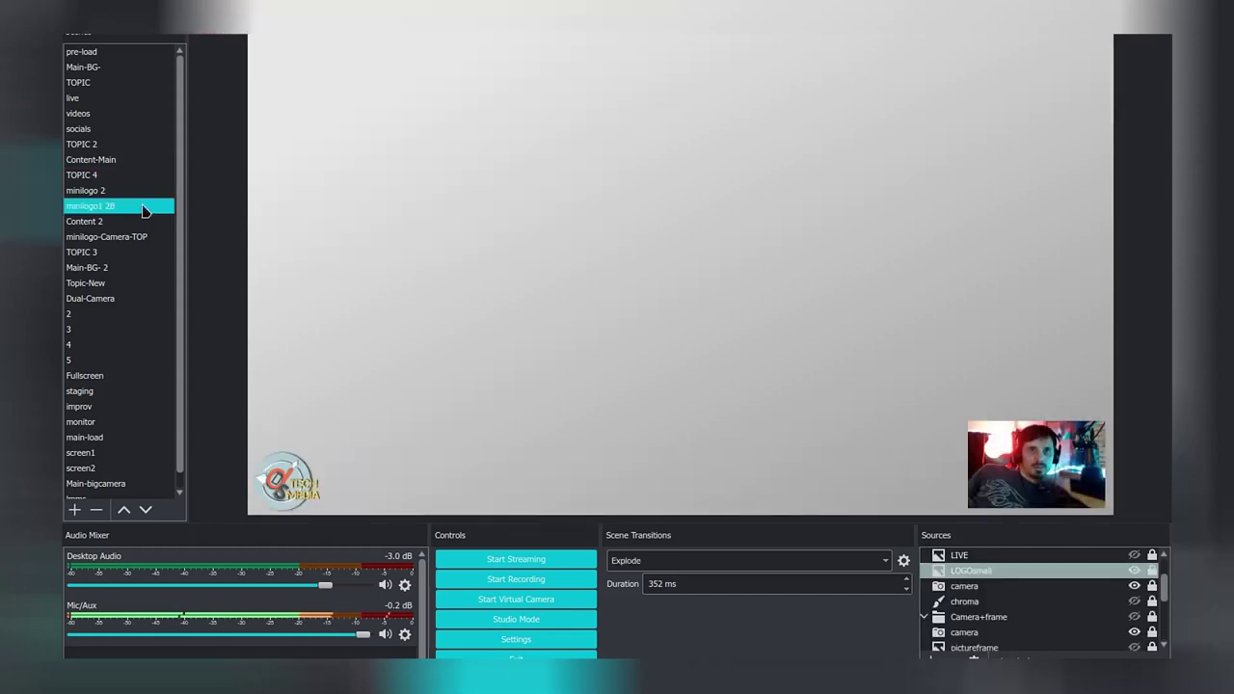
pyautogui.click(135, 191)
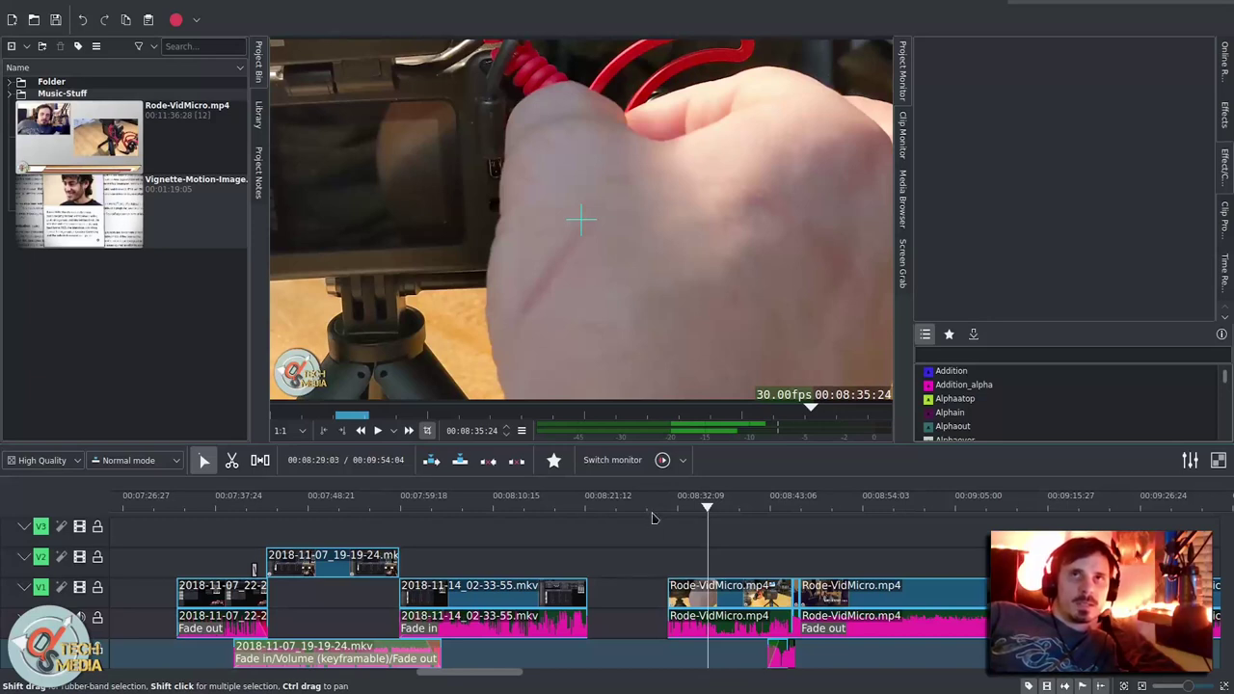
pyautogui.click(661, 510)
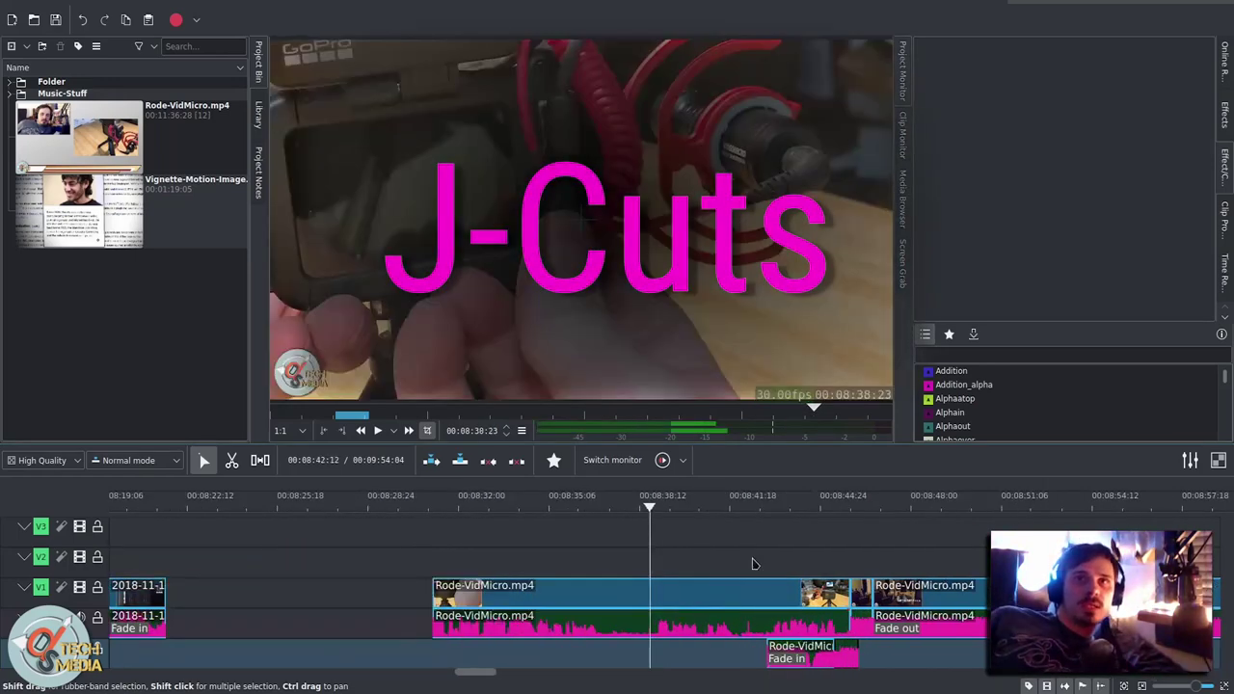
pyautogui.hscroll(1, 743, 540)
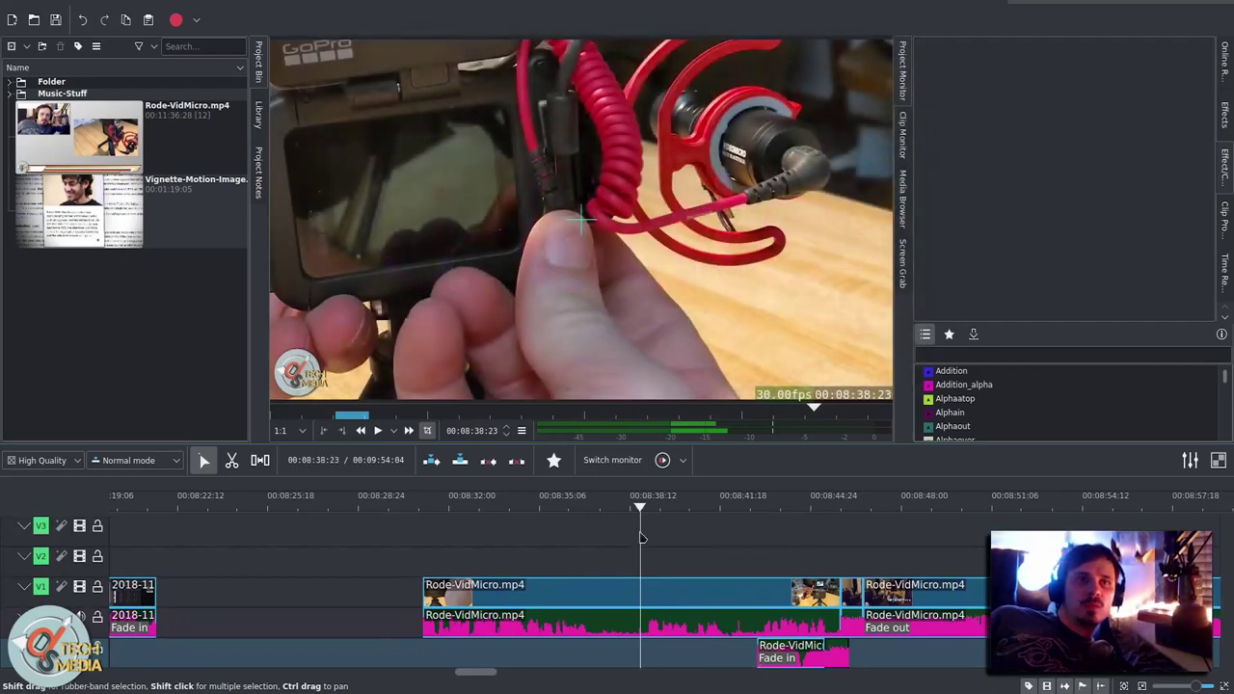
pyautogui.click(646, 532)
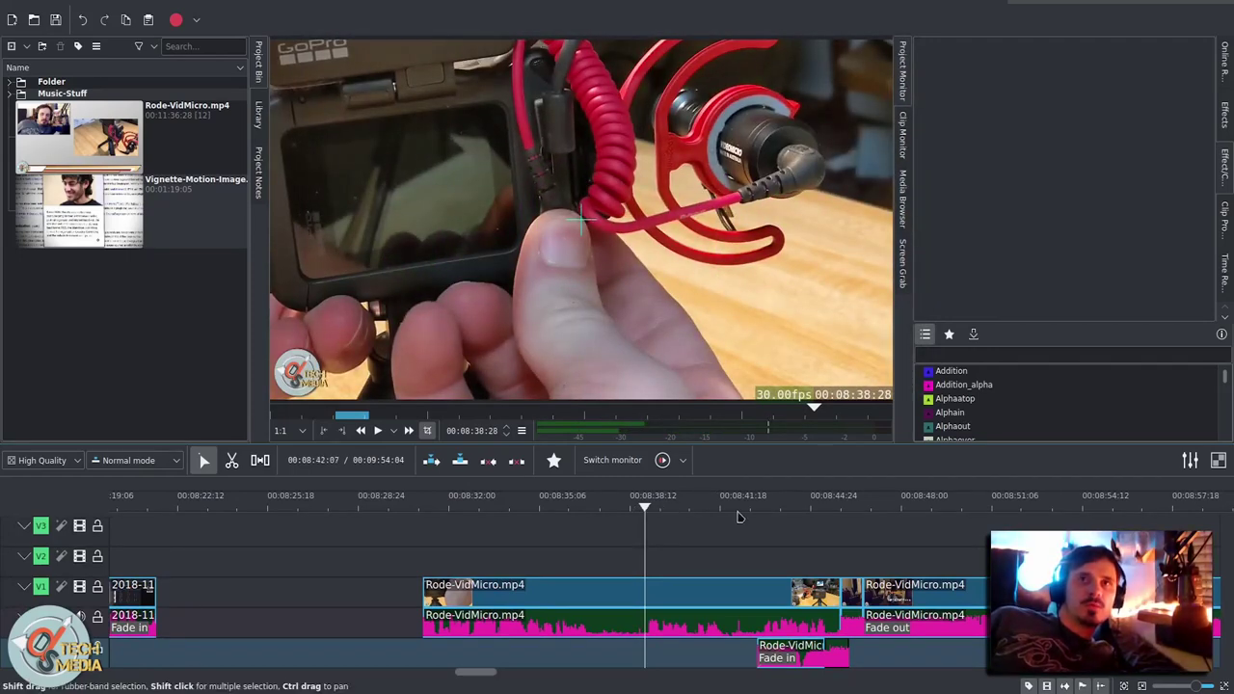
pyautogui.scroll(-5, 689, 526)
pyautogui.click(569, 559)
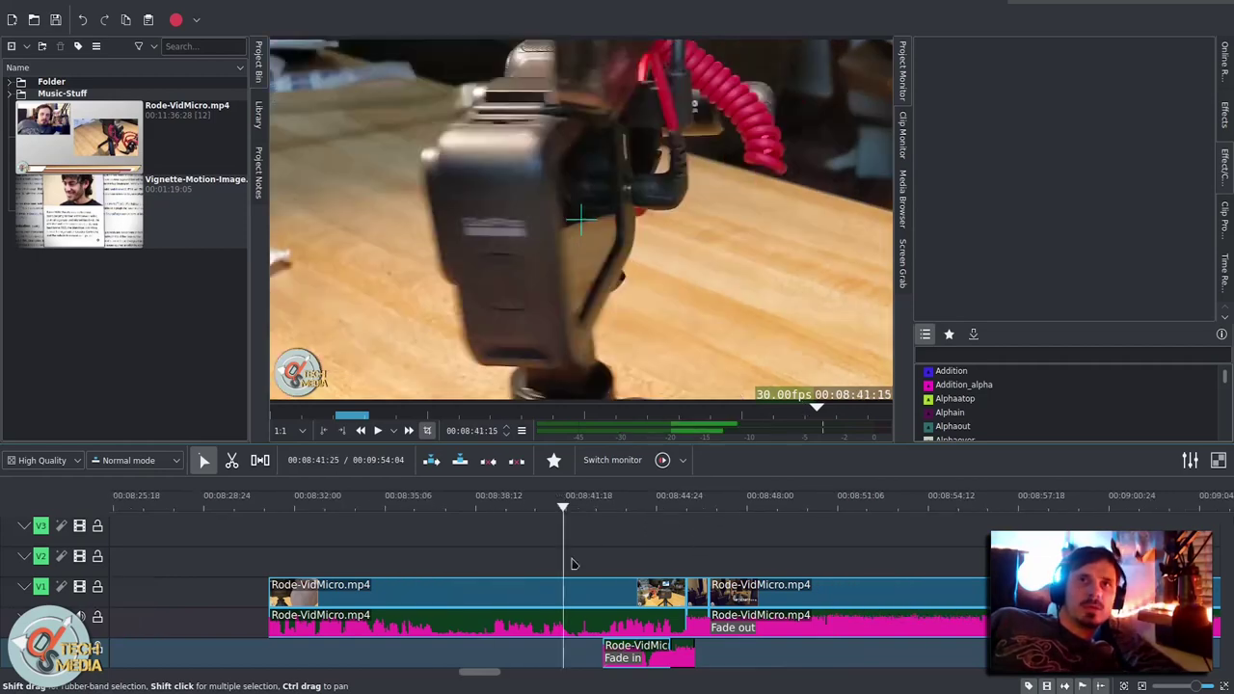
pyautogui.moveTo(572, 564); pyautogui.dragTo(593, 559)
pyautogui.press('space')
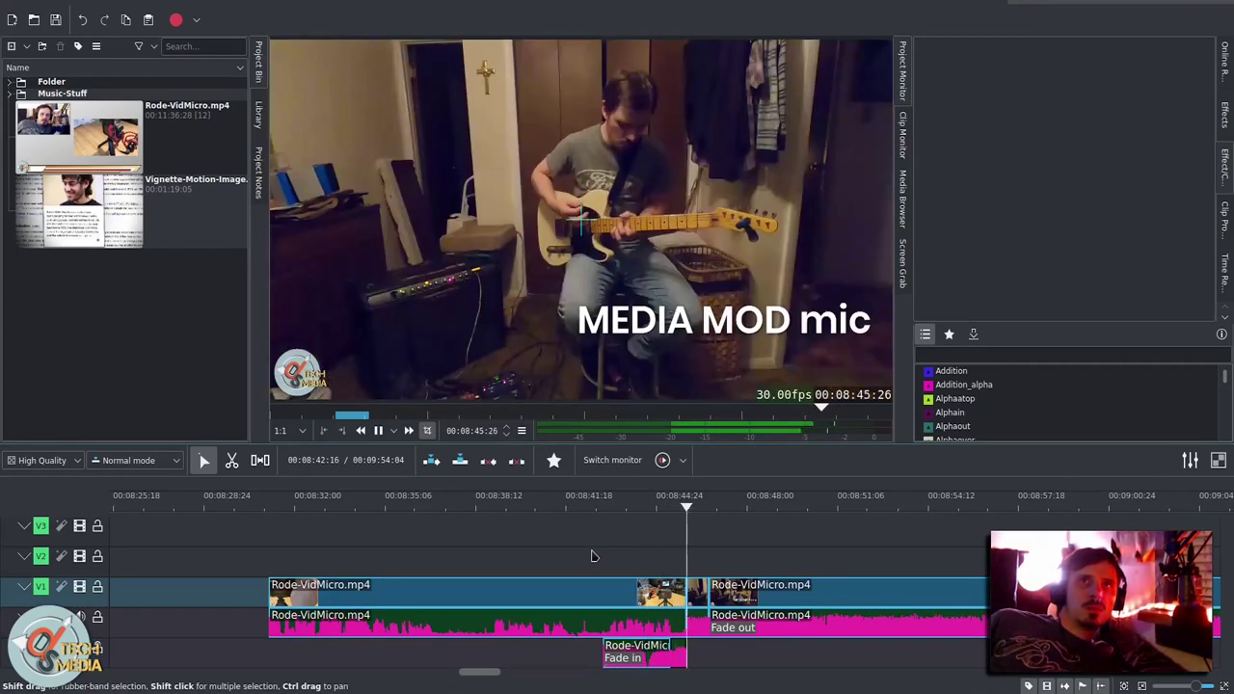
pyautogui.scroll(-3, 618, 557)
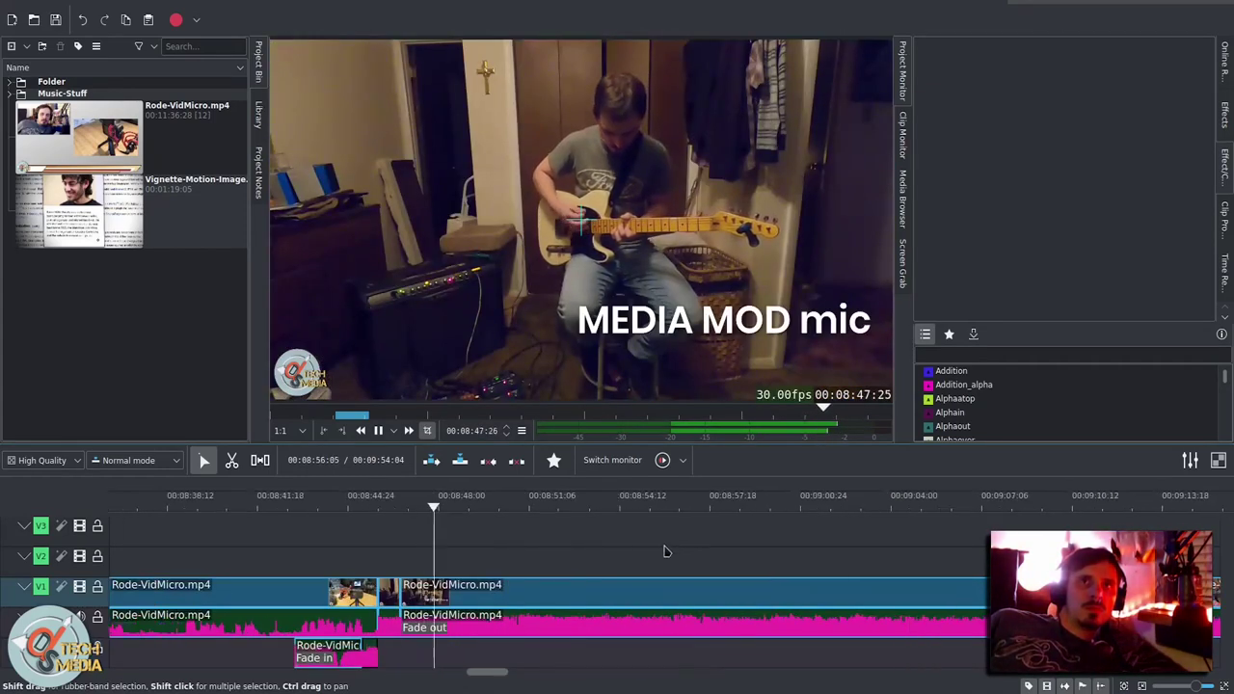
pyautogui.scroll(-2, 650, 563)
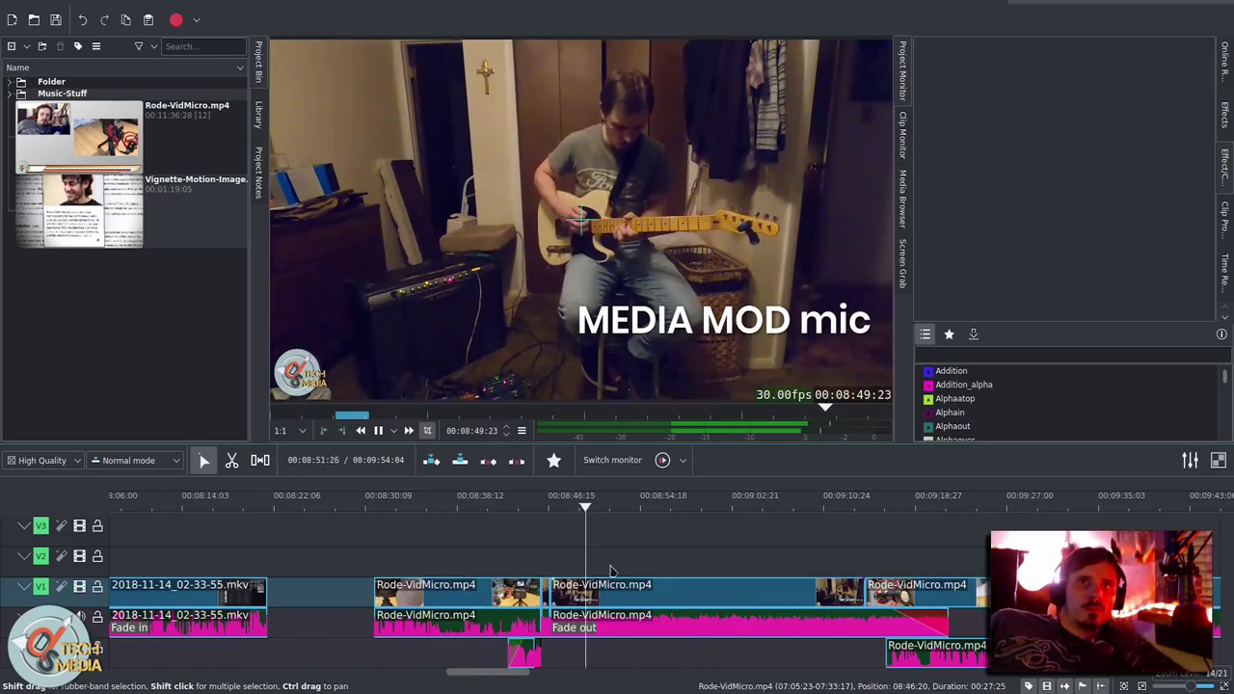
pyautogui.press('space')
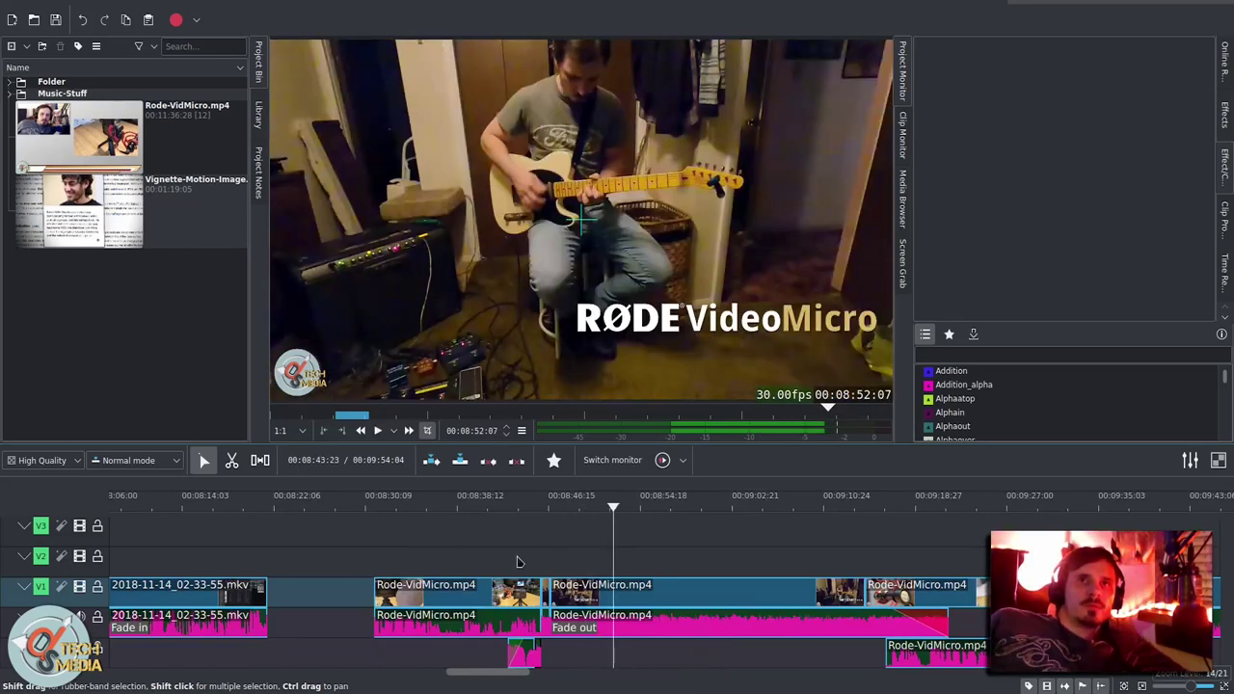
pyautogui.scroll(-1, 512, 540)
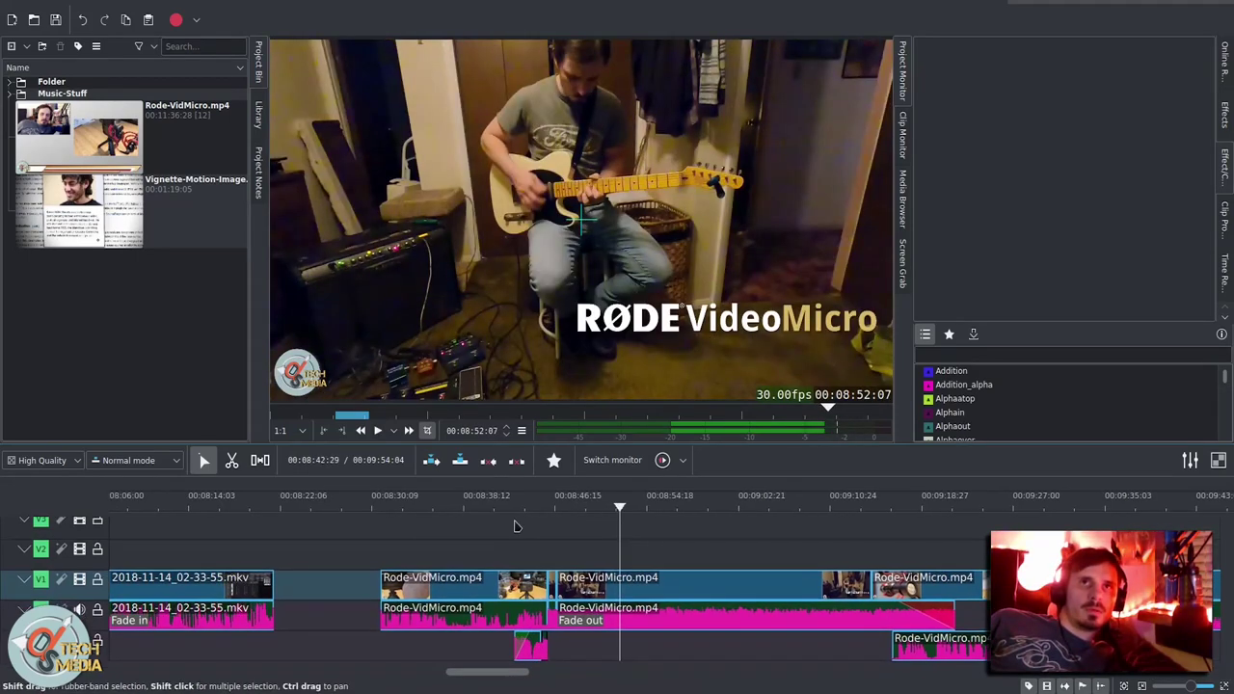
pyautogui.scroll(3, 595, 579)
pyautogui.click(602, 577)
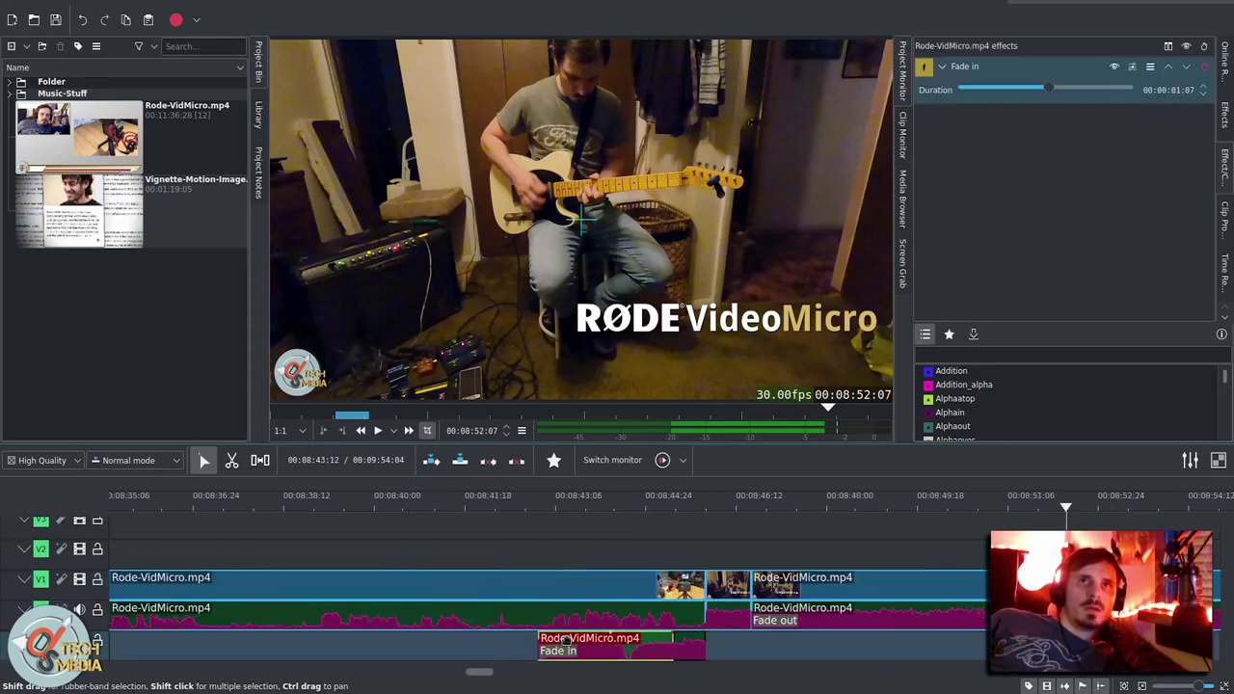
pyautogui.click(545, 545)
pyautogui.press('space')
pyautogui.scroll(-2, 543, 543)
pyautogui.press('space')
pyautogui.scroll(-3, 588, 550)
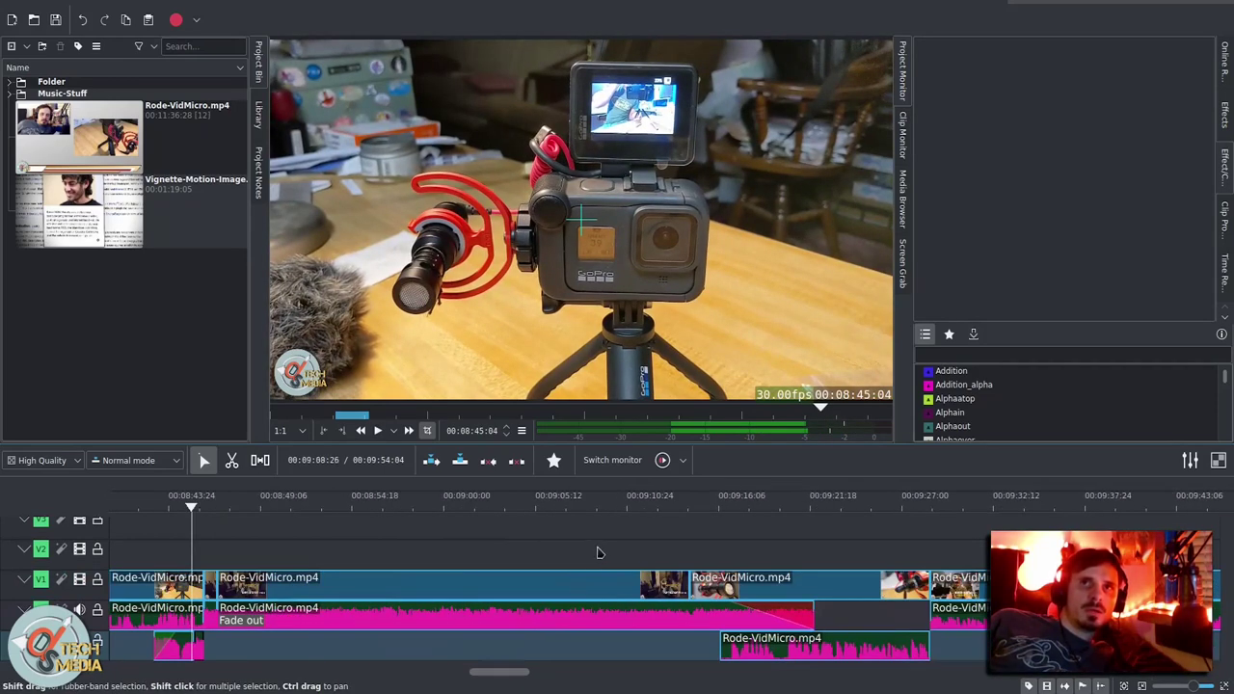
pyautogui.click(637, 537)
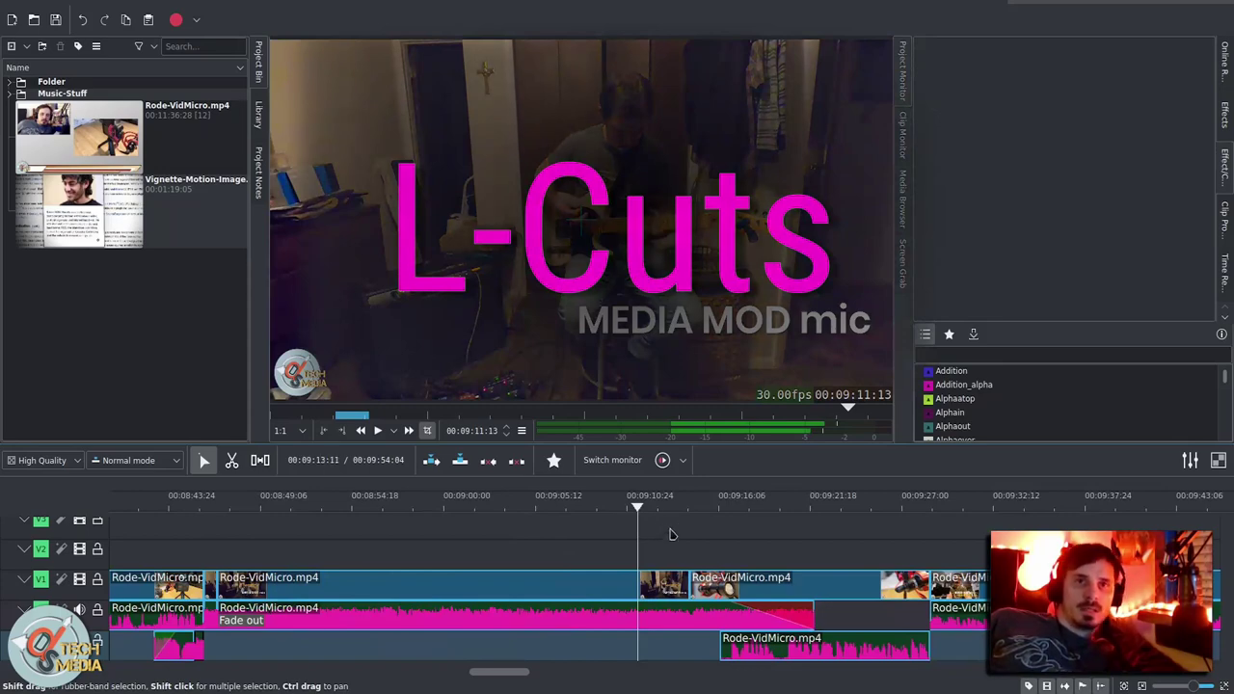
pyautogui.press('space')
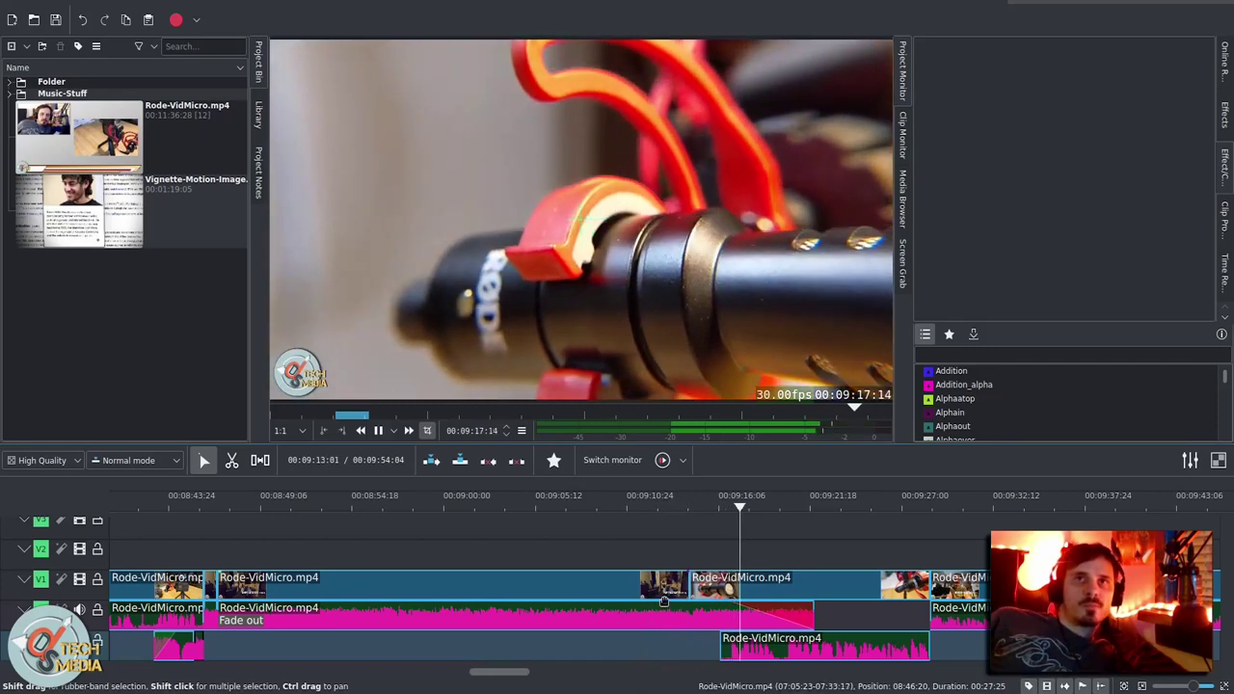
pyautogui.scroll(-3, 665, 588)
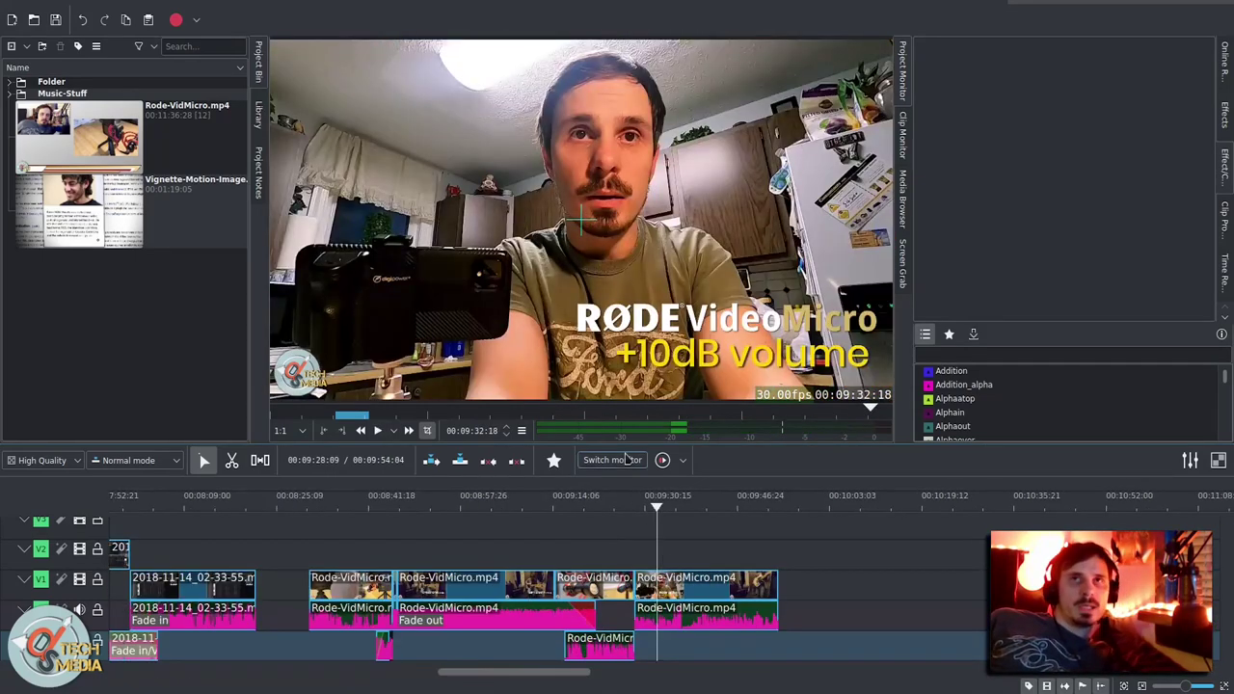
pyautogui.click(651, 550)
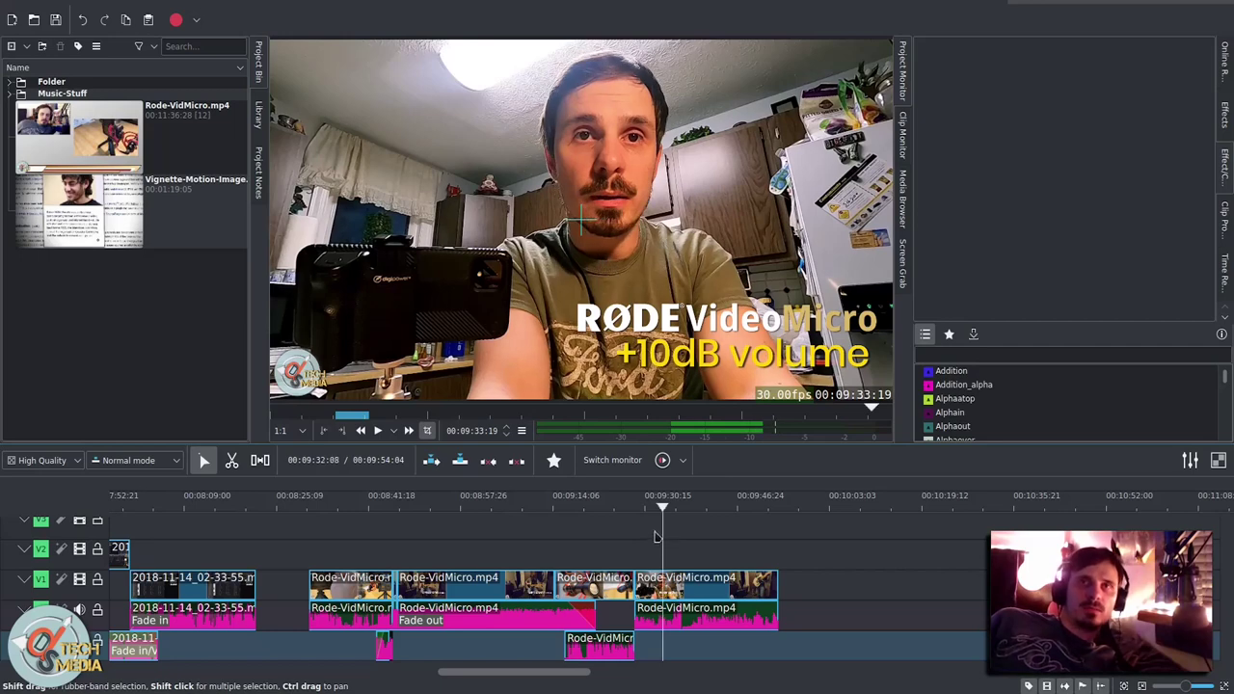
pyautogui.press('space')
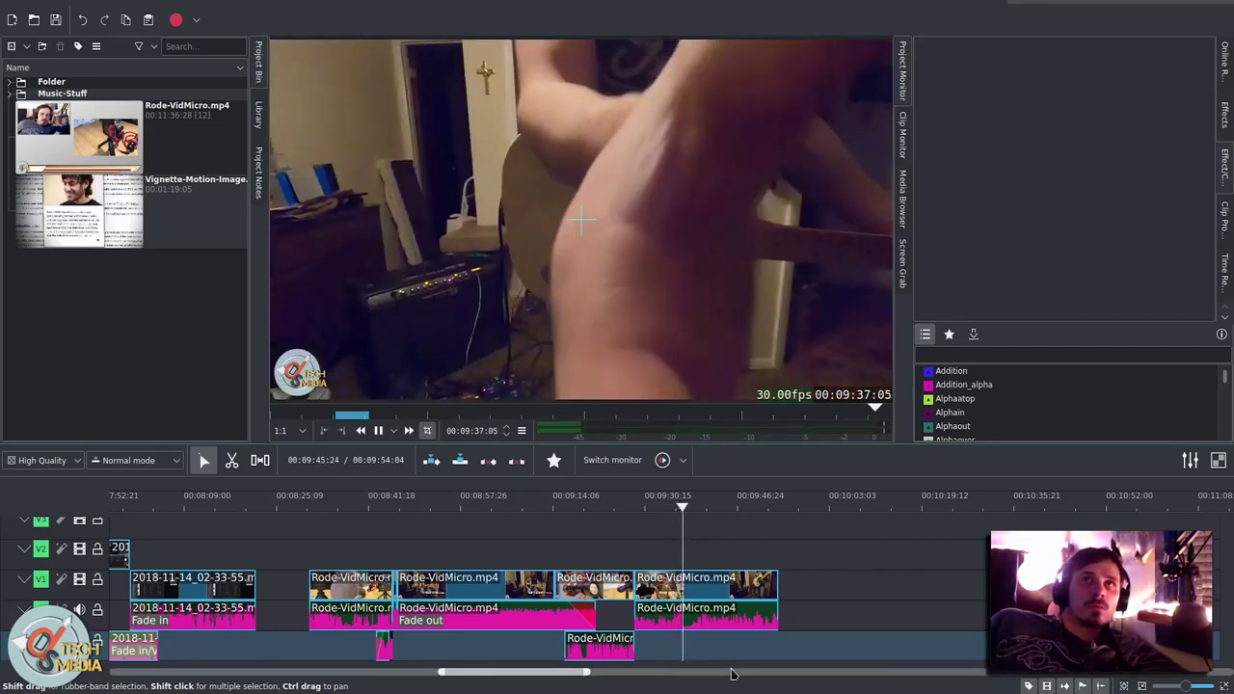
pyautogui.press('space')
pyautogui.click(674, 551)
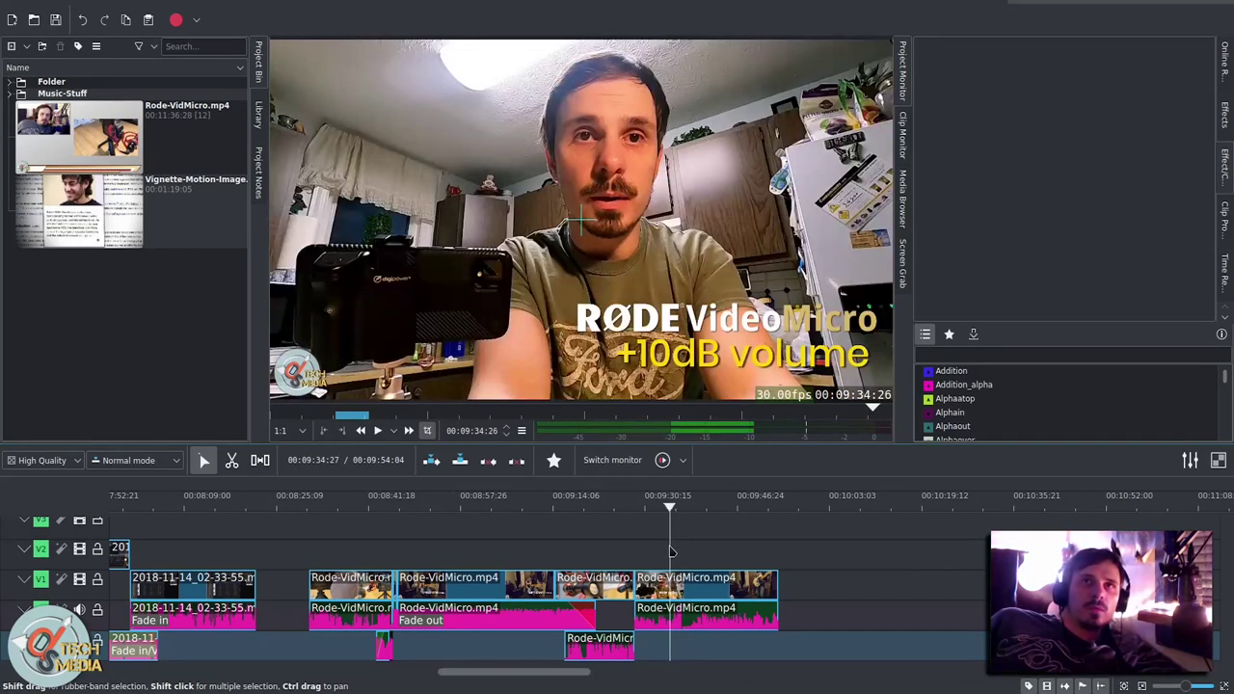
pyautogui.moveTo(673, 552); pyautogui.dragTo(684, 552)
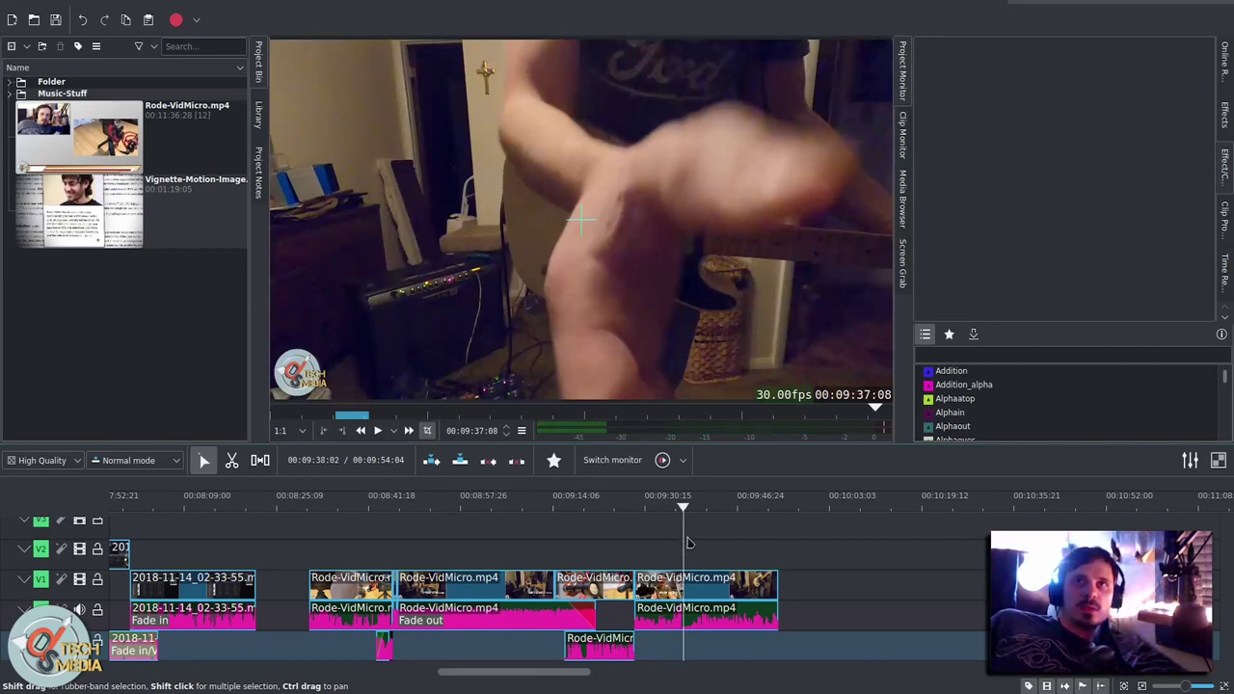
pyautogui.press('space')
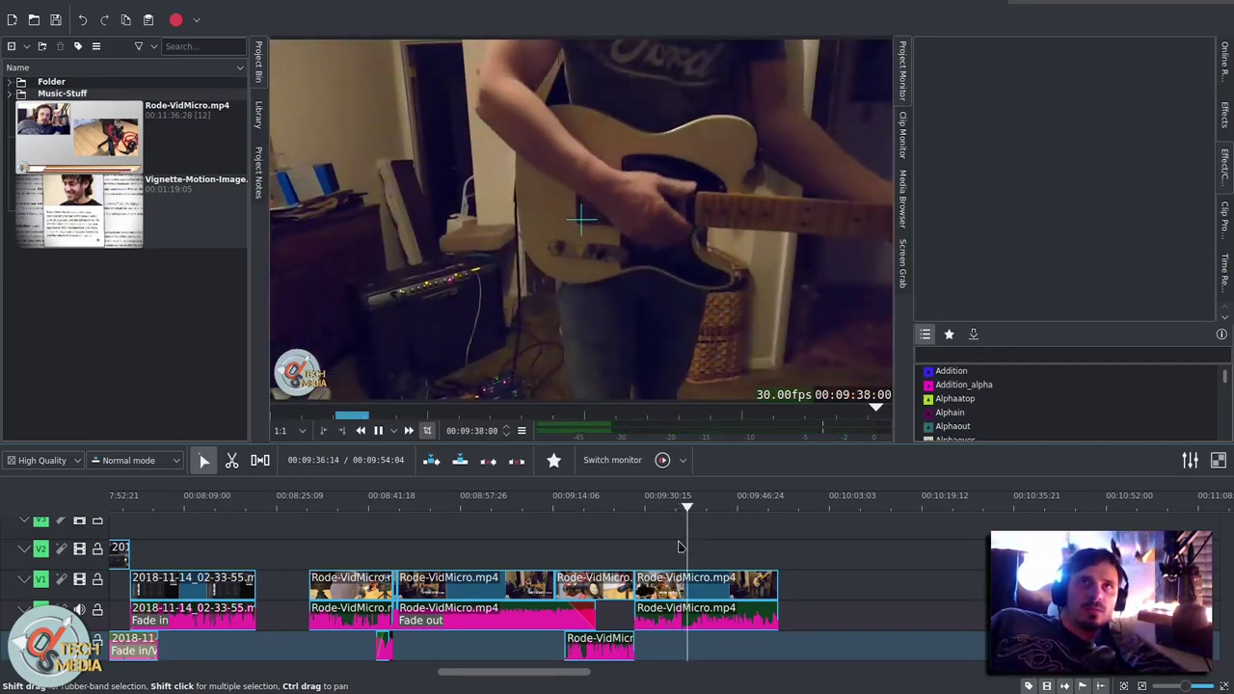
pyautogui.hscroll(-2, 617, 526)
pyautogui.press('space')
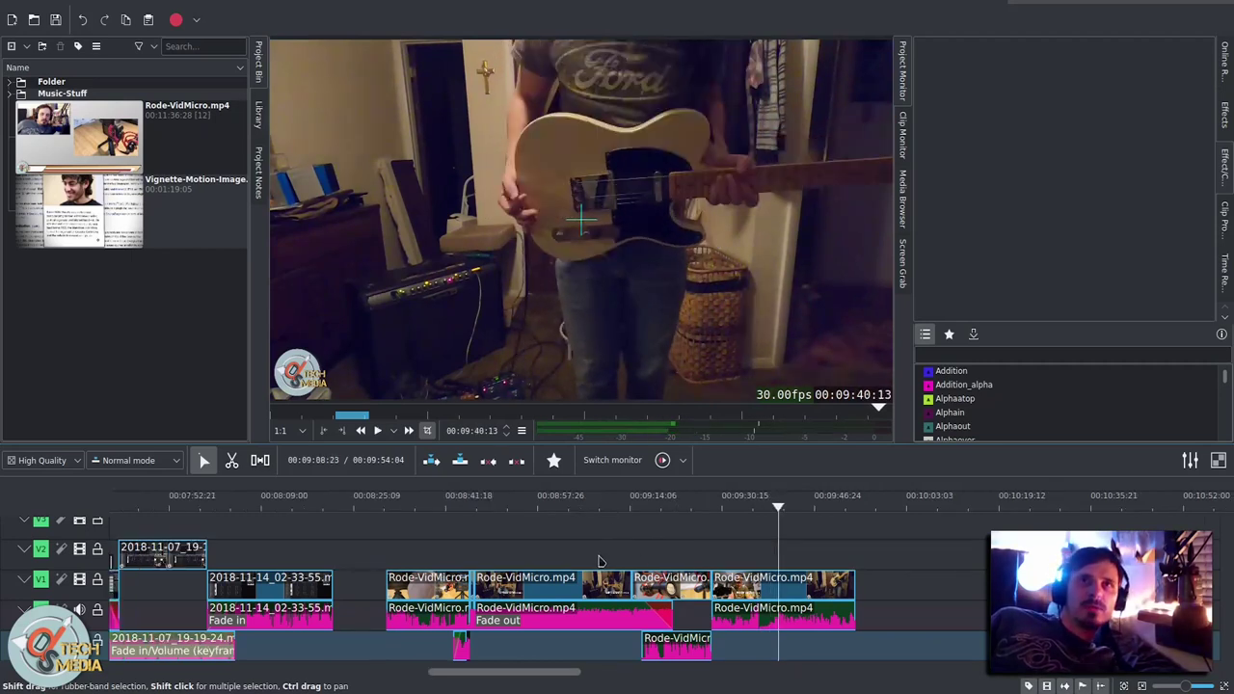
pyautogui.hscroll(-5, 595, 552)
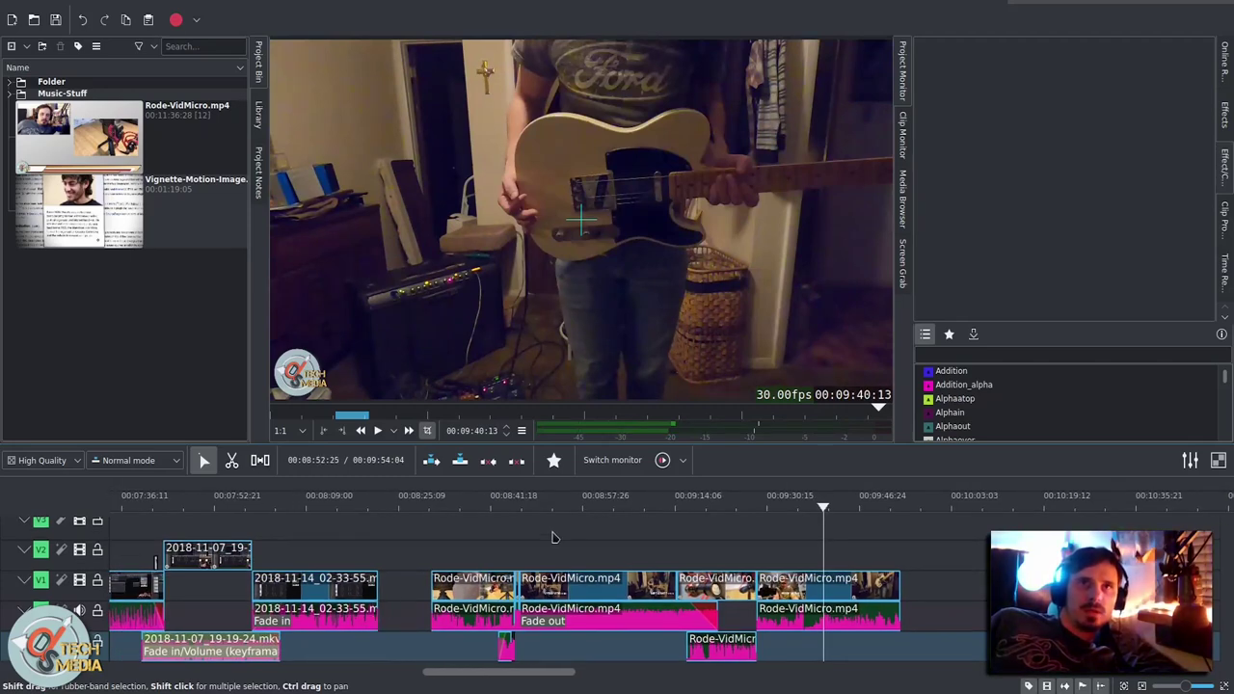
pyautogui.scroll(-5, 445, 575)
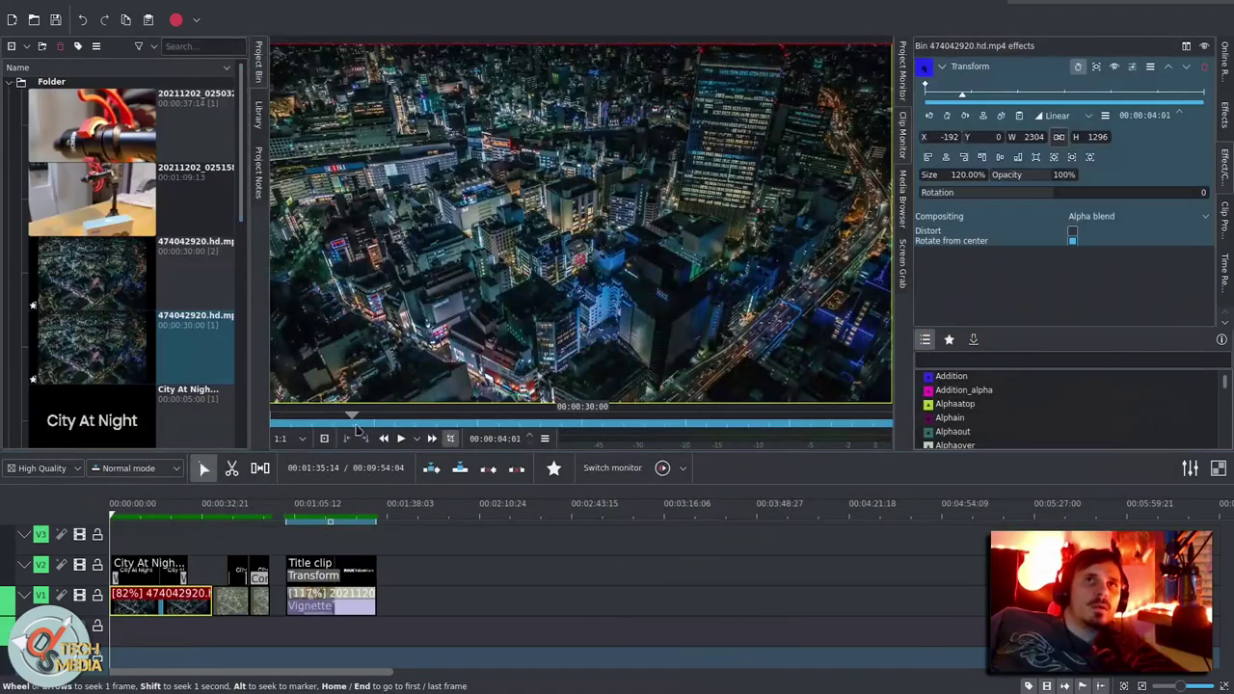
# Step: Scrub the aerial city clip in the clip monitor to 00:00:12:25
pyautogui.moveTo(355, 431); pyautogui.dragTo(540, 441)
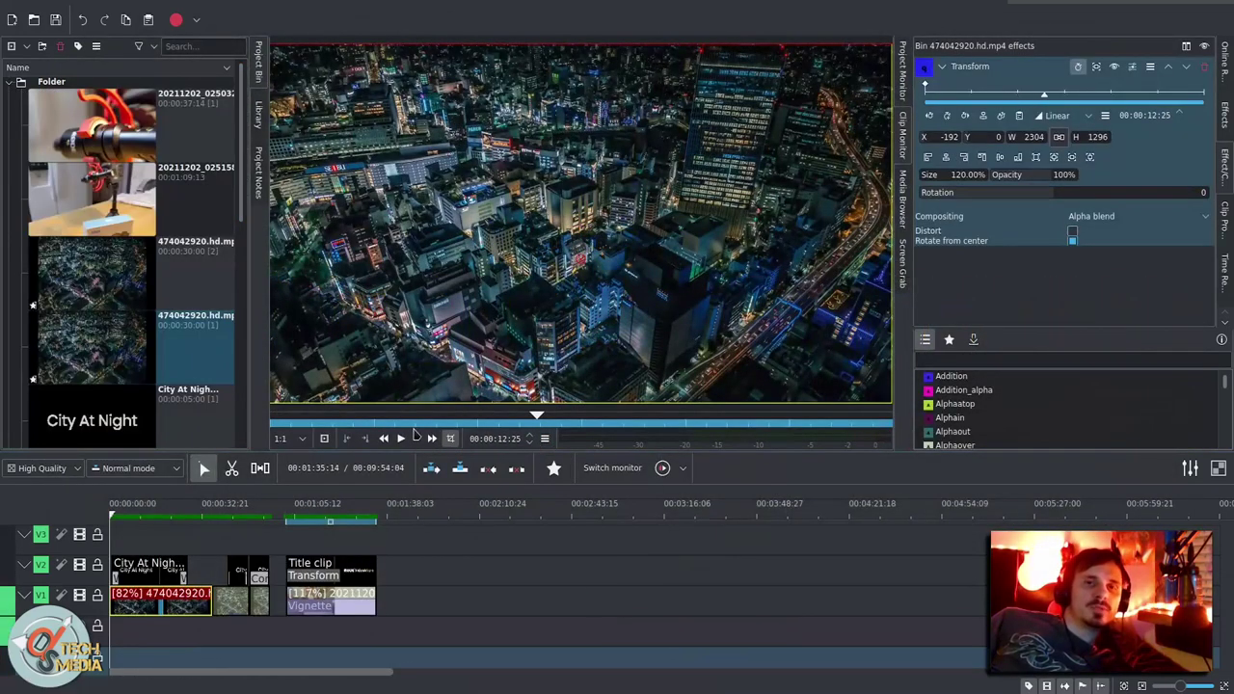
# Step: Search the Pexels Video online resources for 'city night'
pyautogui.scroll(-2, 1228, 174)
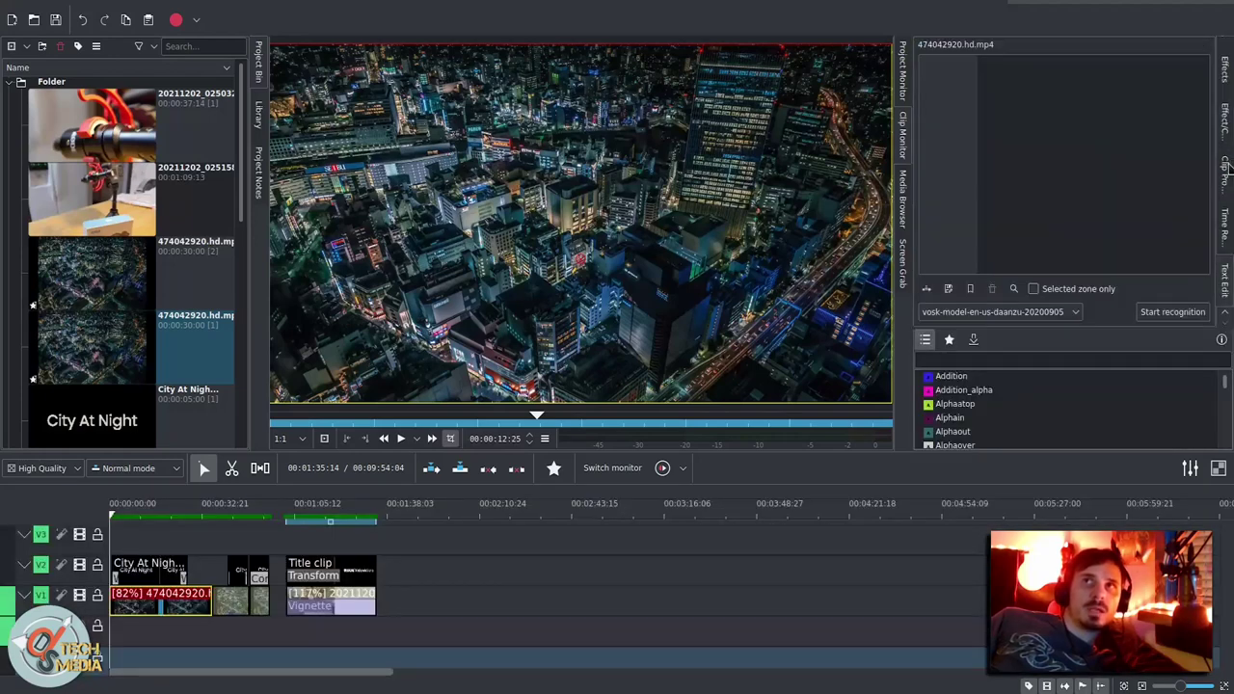
pyautogui.scroll(2, 1232, 143)
pyautogui.scroll(2, 1231, 142)
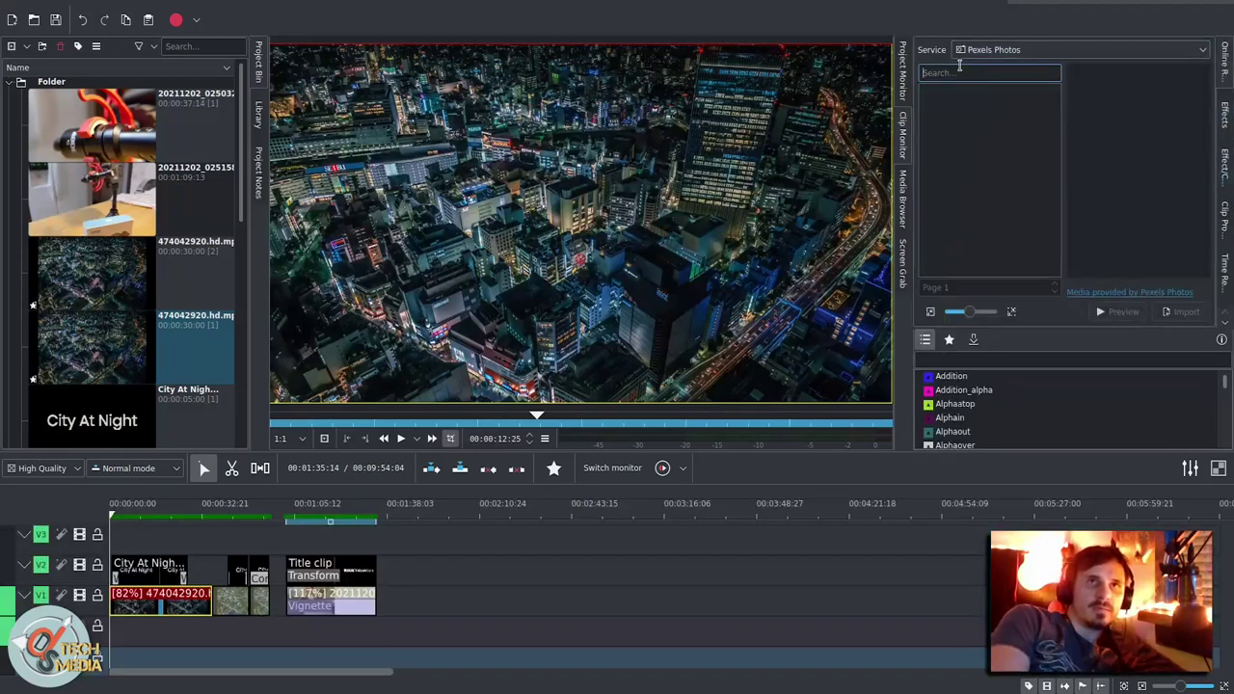
pyautogui.click(960, 68)
pyautogui.write('city night')
pyautogui.press('Return')
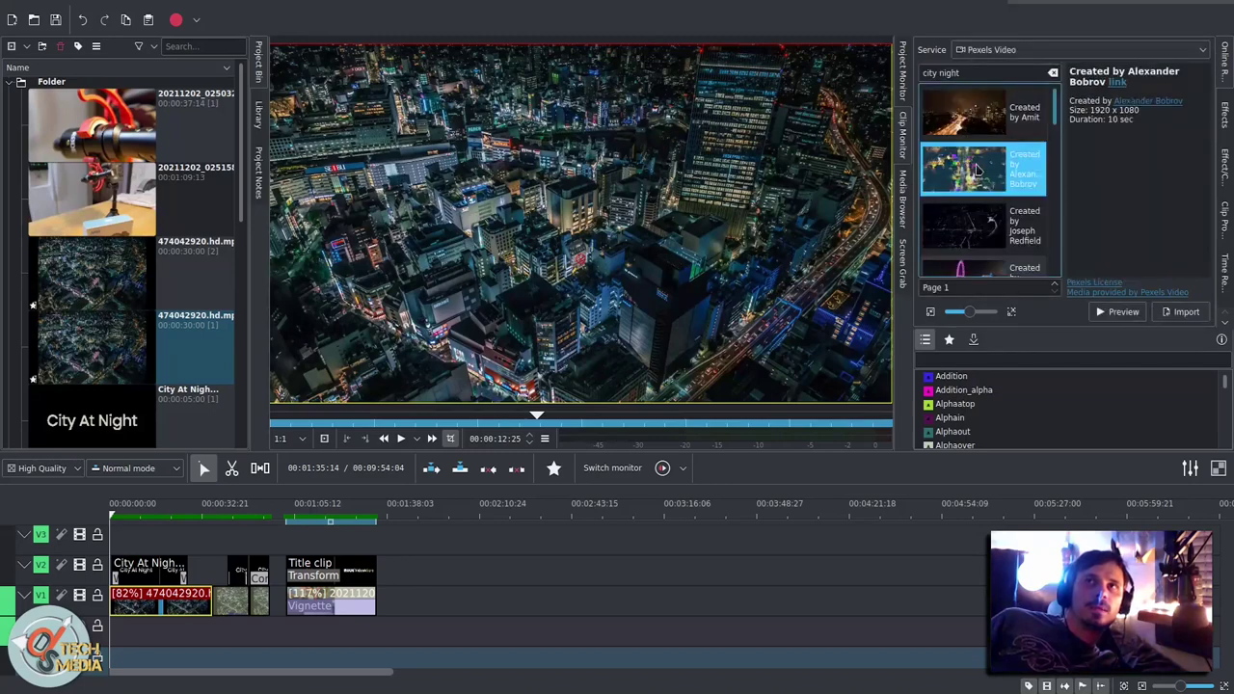
# Step: Preview successive city-night results, including the ferris wheel clip, ending on the aerial night harbour clip
pyautogui.click(1098, 314)
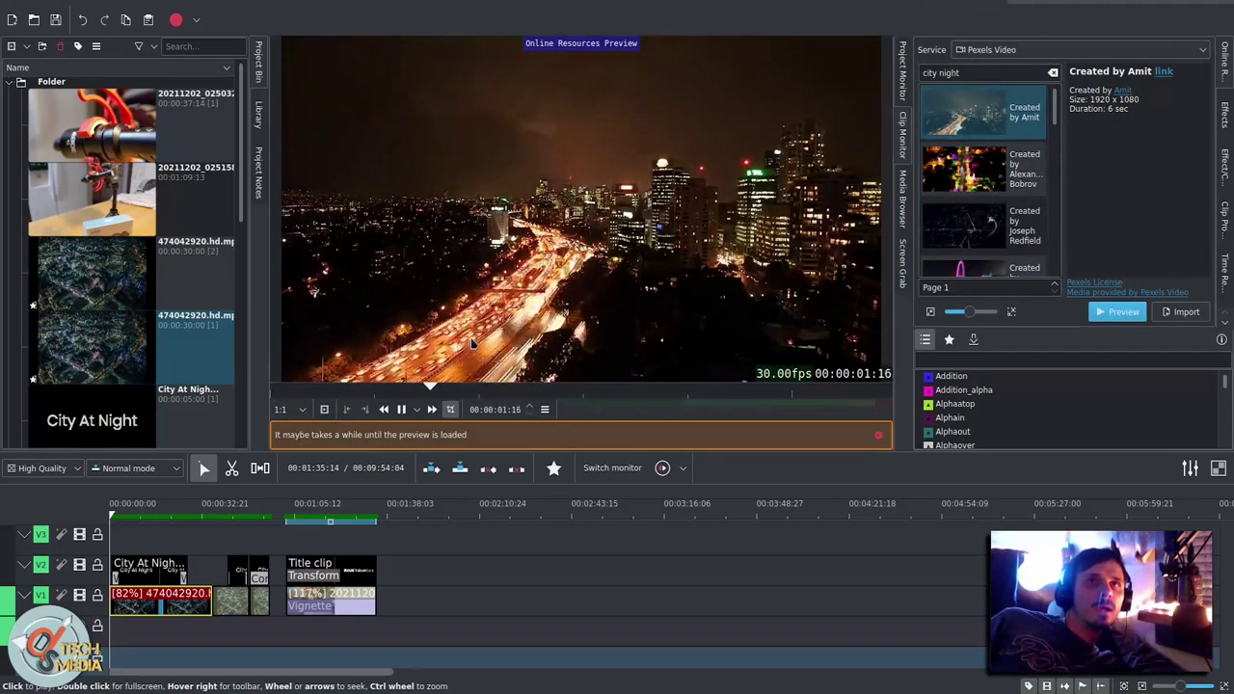
pyautogui.press('Down')
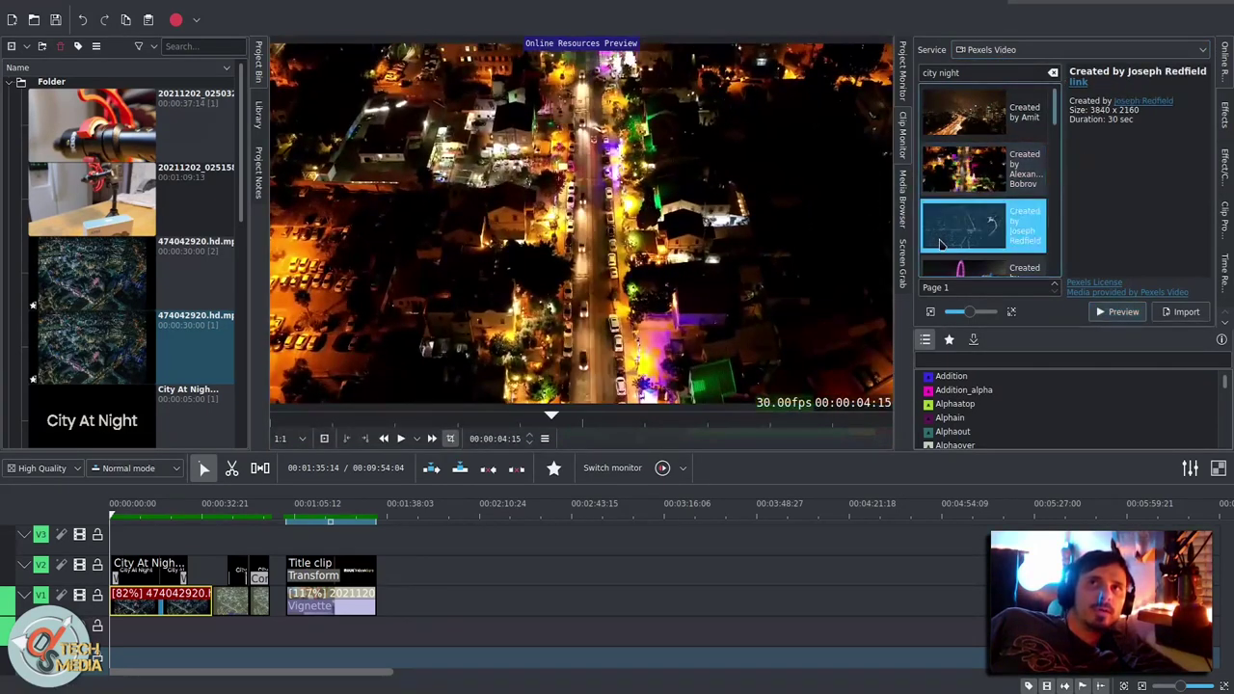
pyautogui.press('Down')
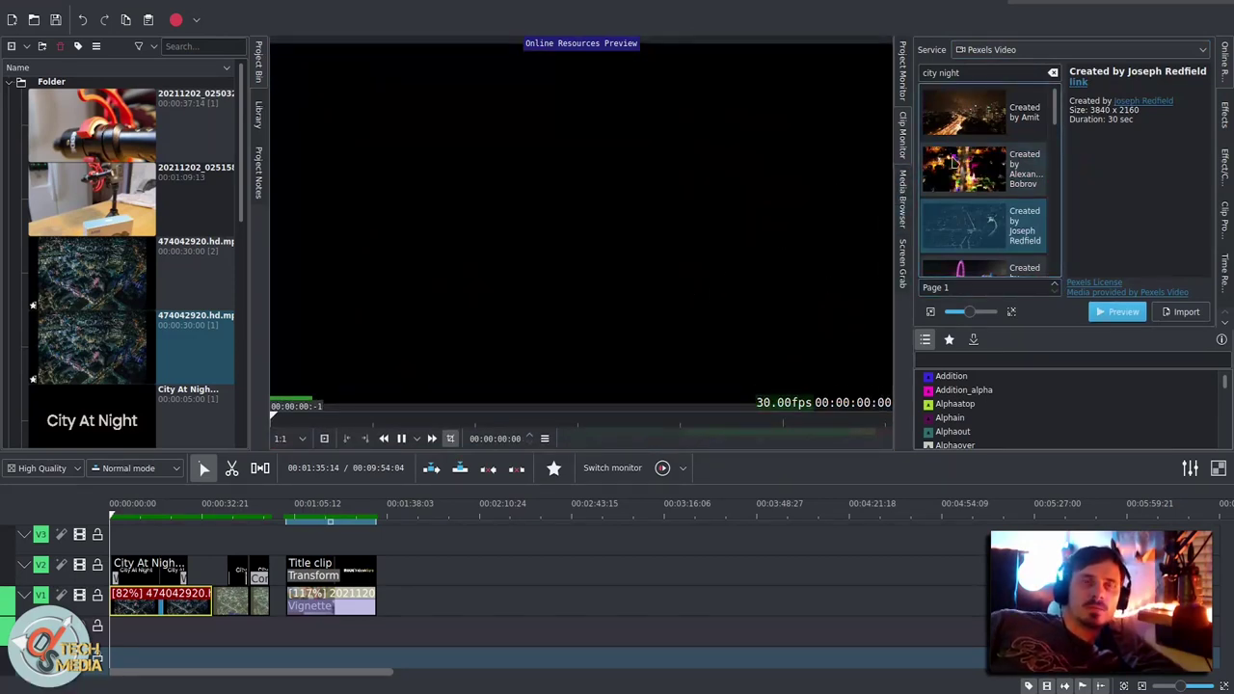
pyautogui.press('Down')
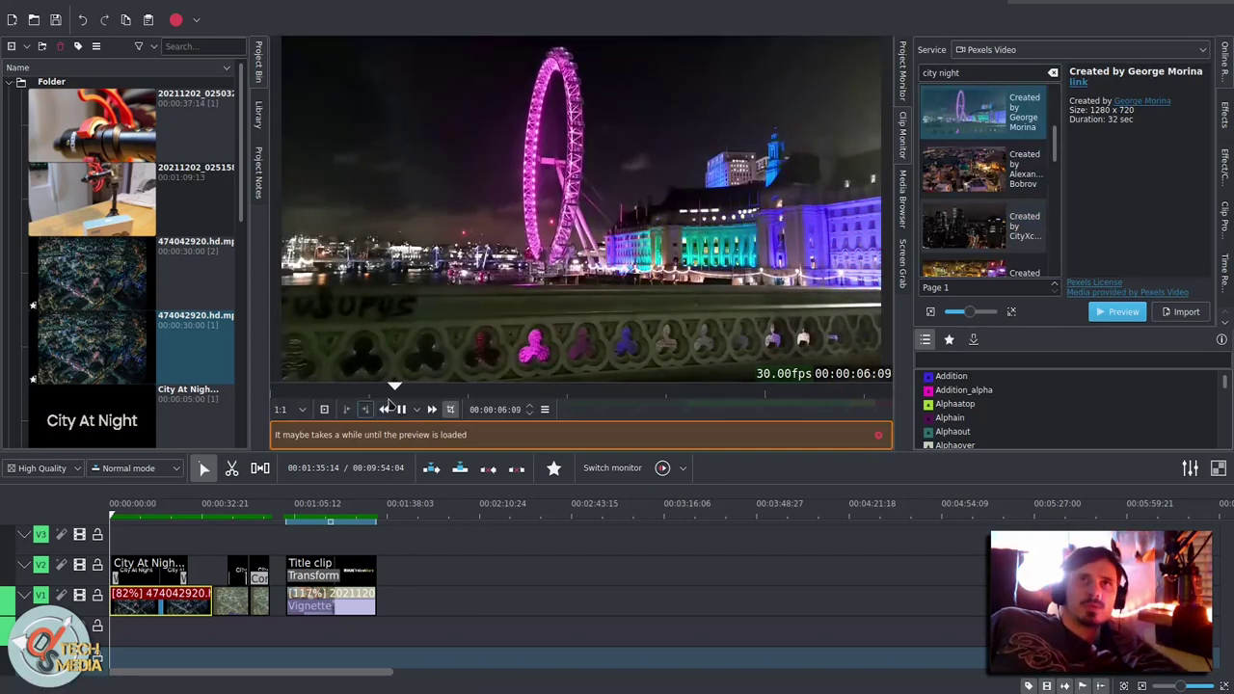
pyautogui.moveTo(460, 393); pyautogui.dragTo(620, 391)
pyautogui.click(983, 159)
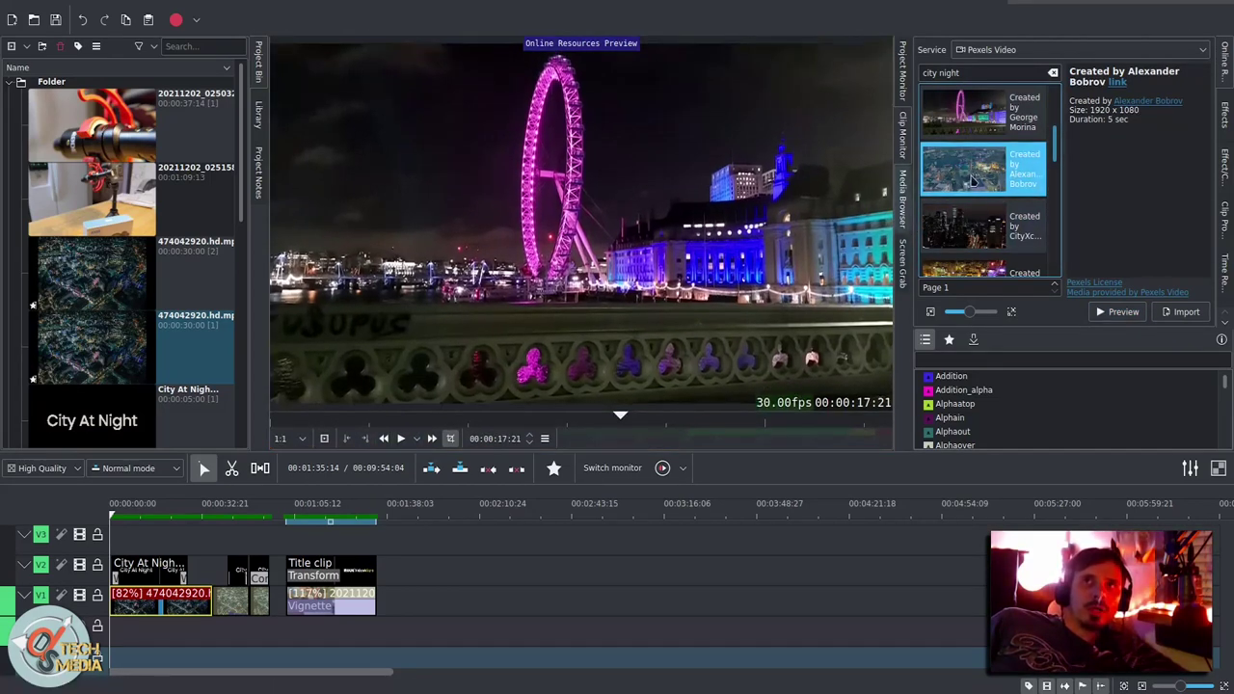
pyautogui.click(1117, 312)
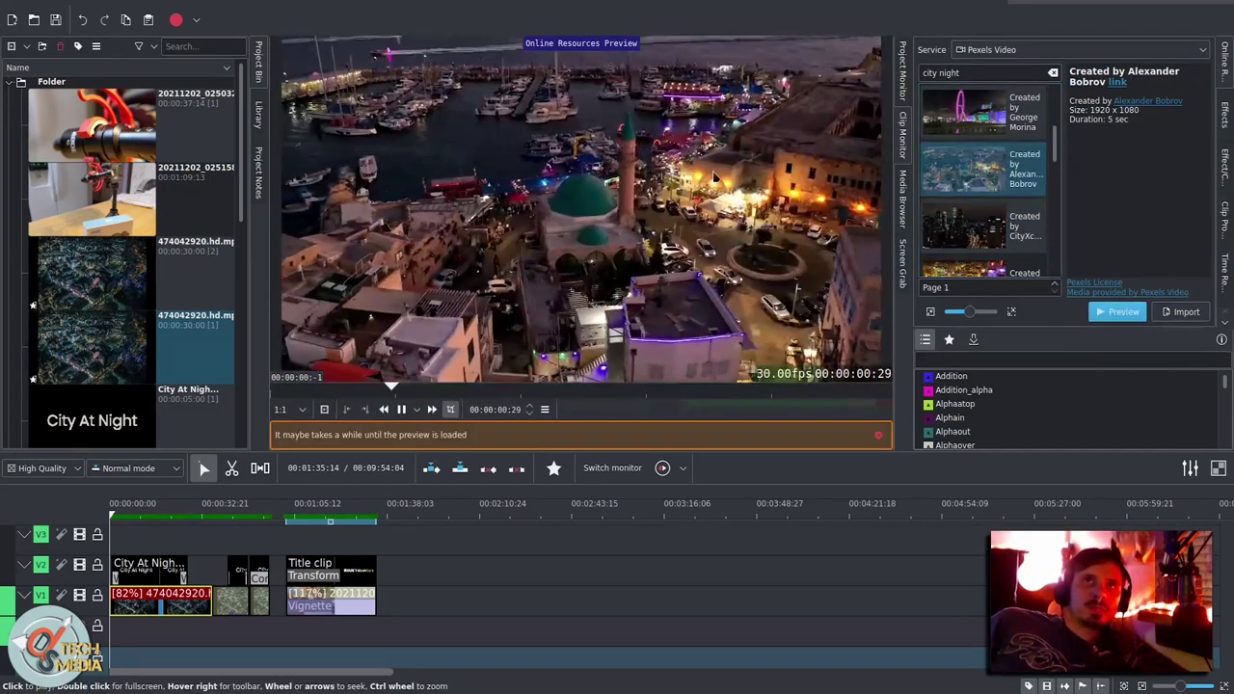
pyautogui.click(1008, 51)
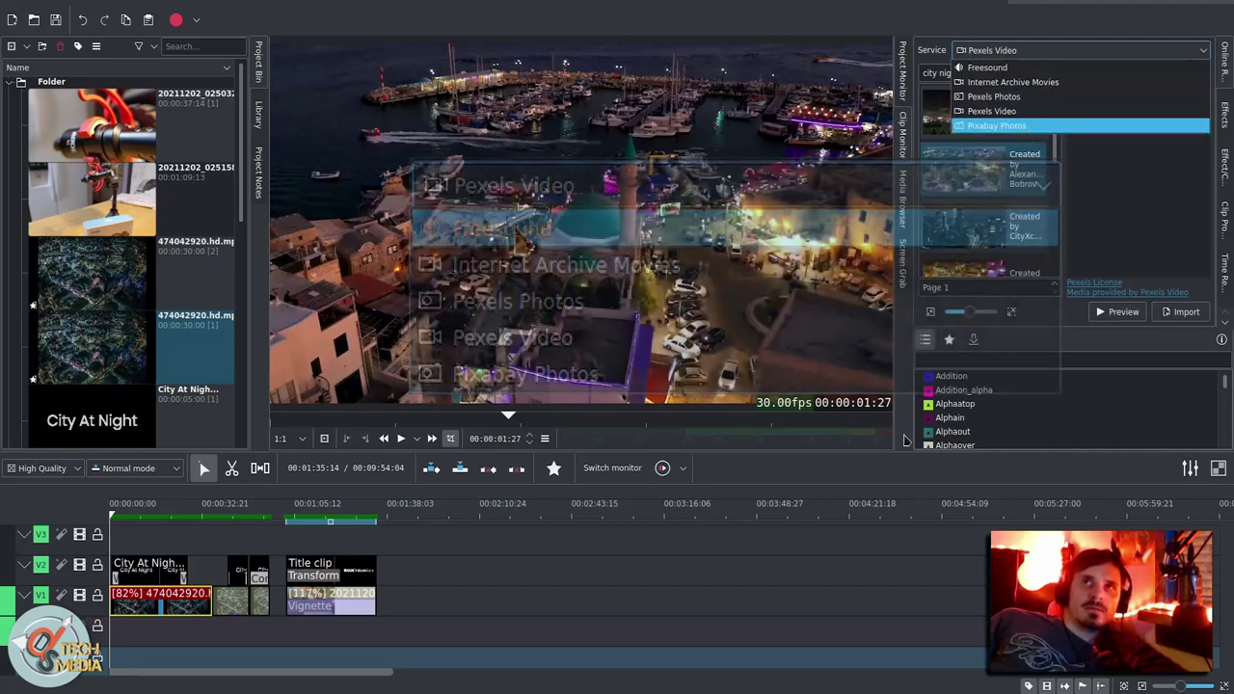
# Step: Keep Pexels Video as the source and play back the project over the aerial city clips
pyautogui.click(280, 299)
pyautogui.click(160, 599)
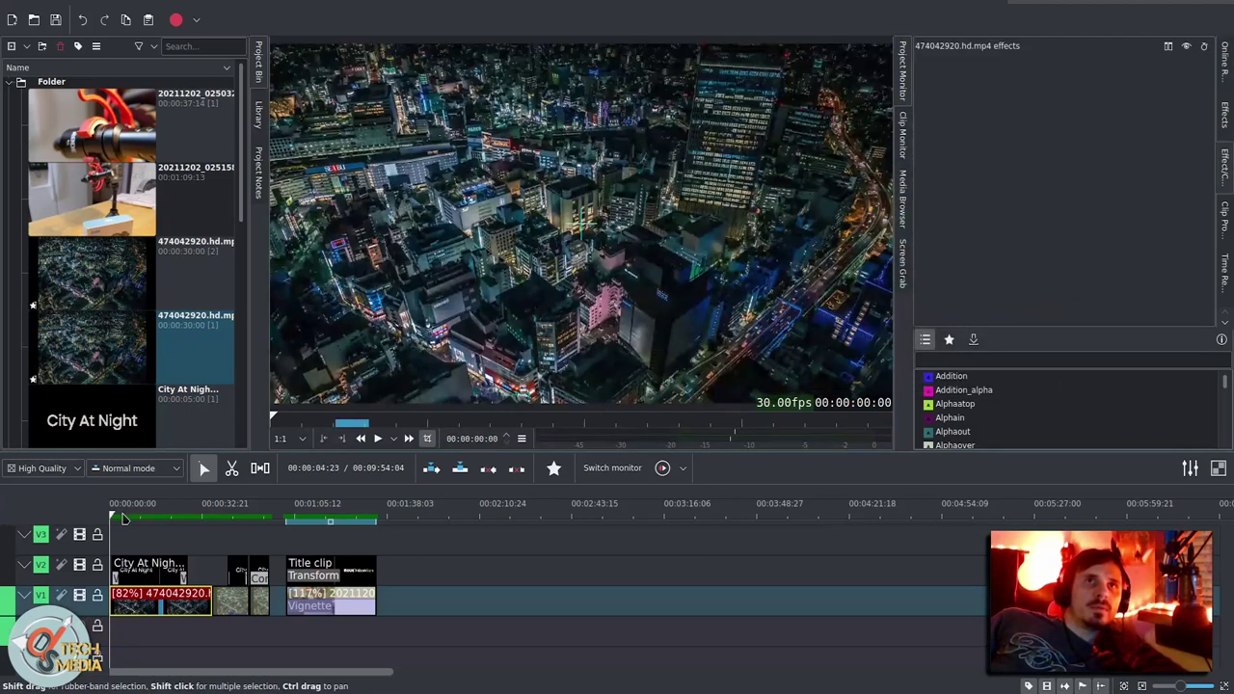
pyautogui.press('space')
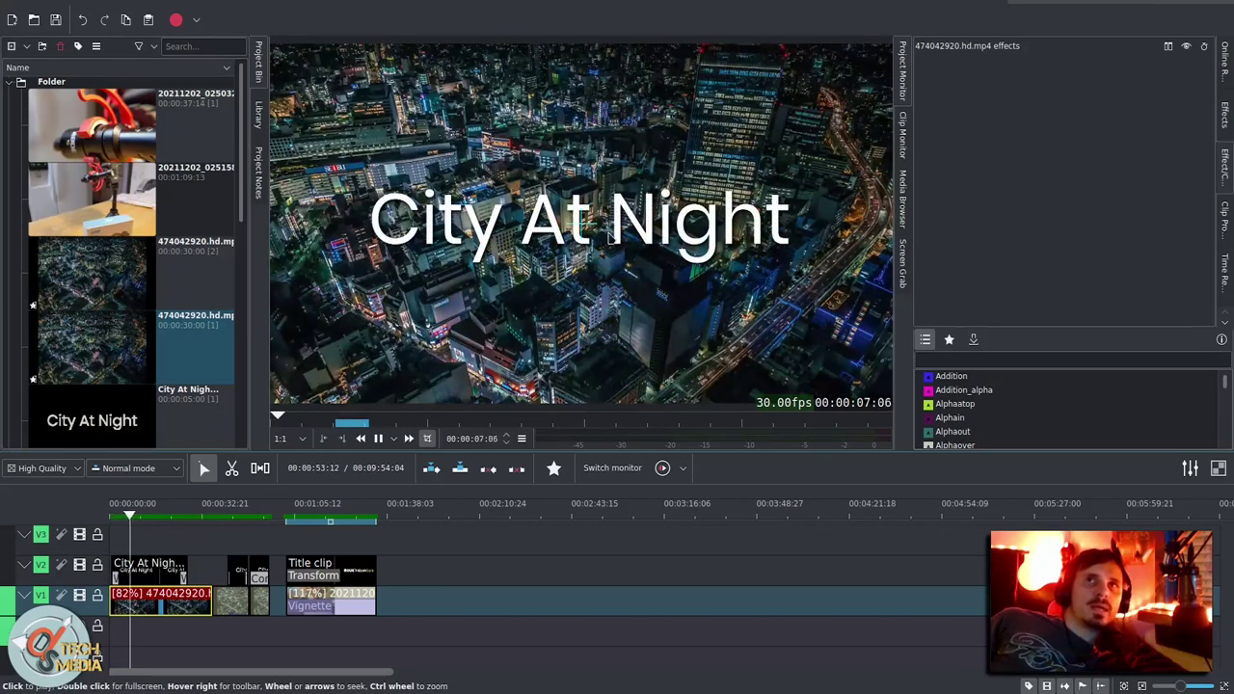
pyautogui.click(116, 545)
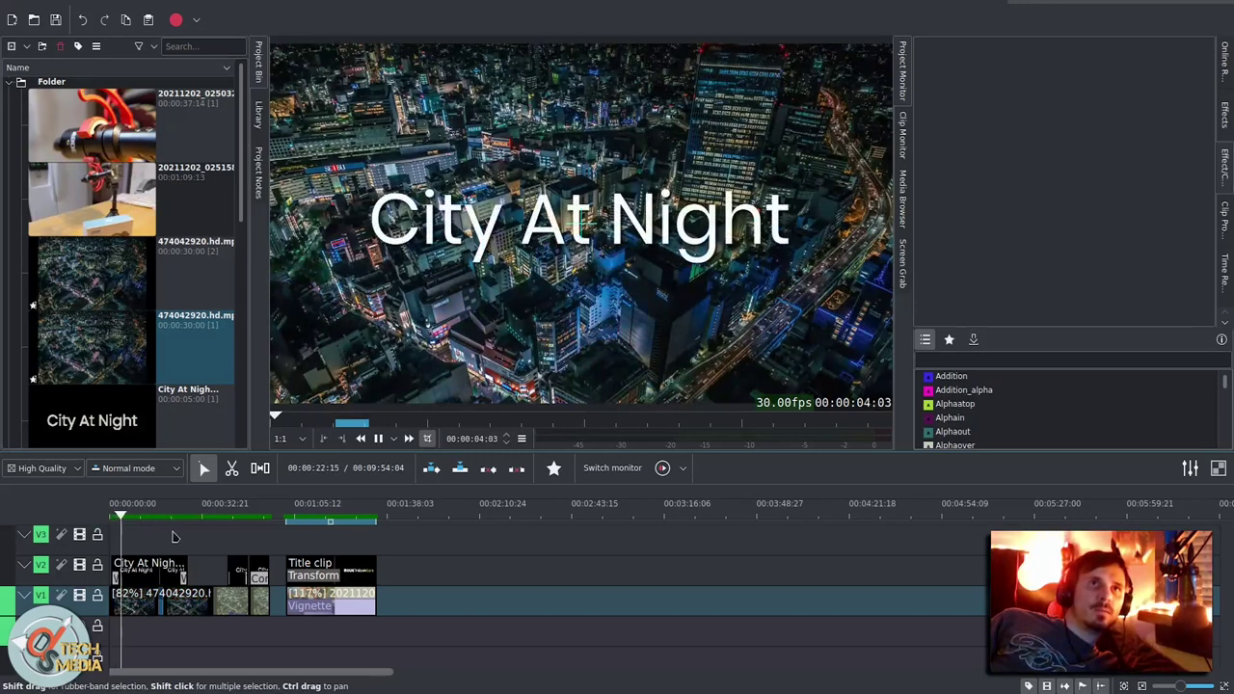
pyautogui.click(173, 536)
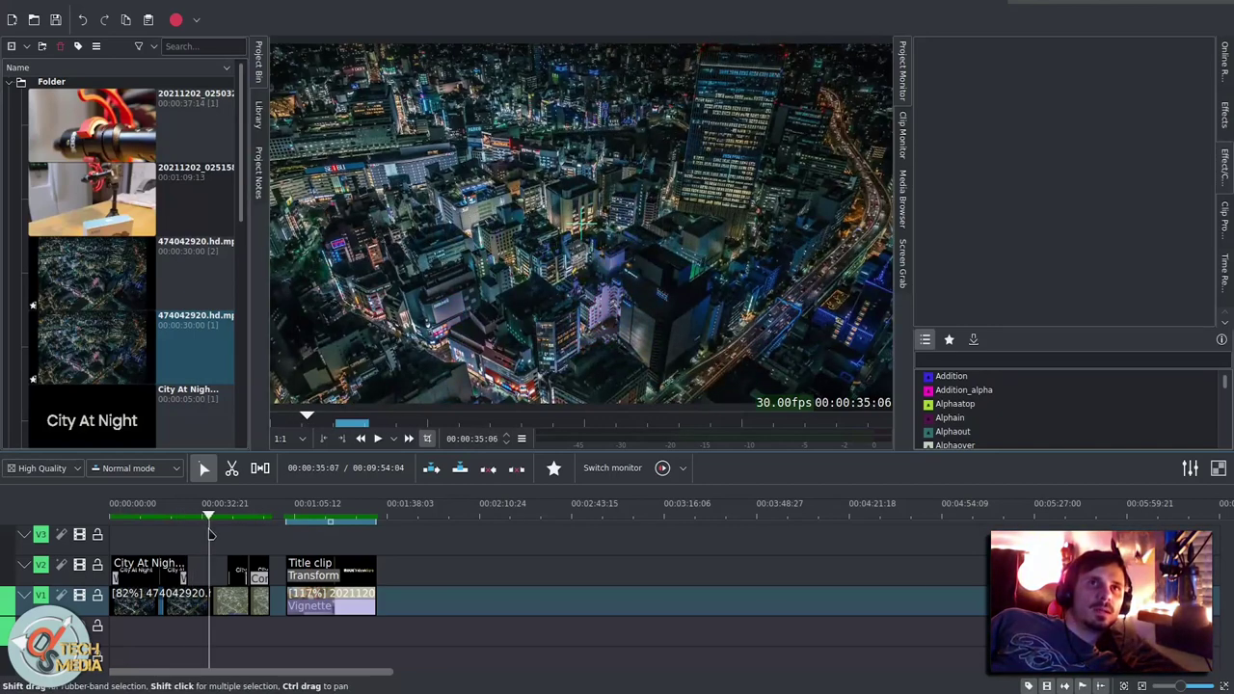
pyautogui.click(231, 600)
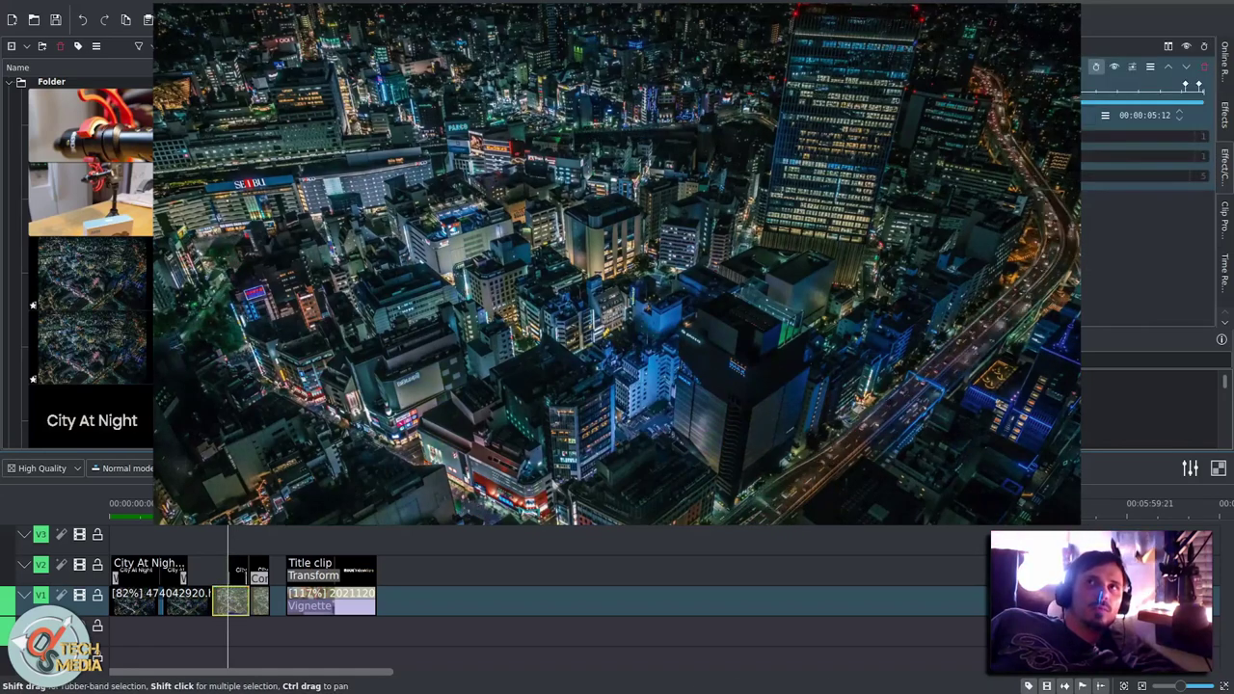
pyautogui.click(225, 540)
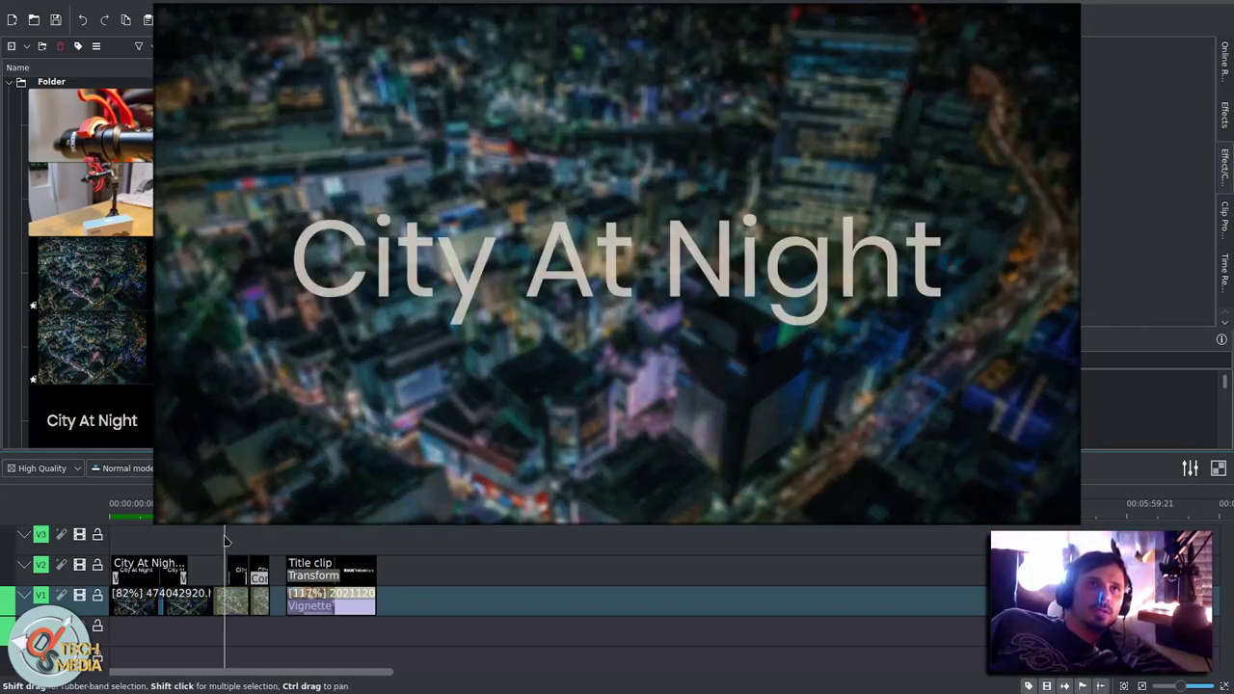
pyautogui.scroll(3, 224, 540)
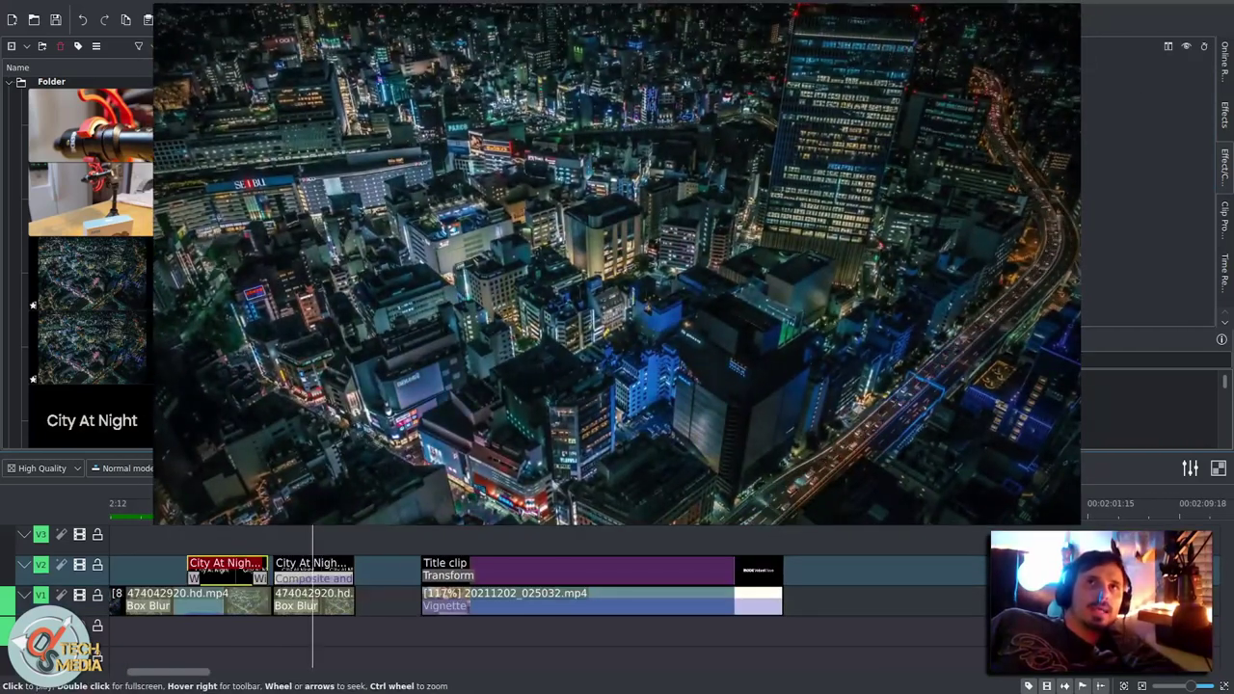
# Step: Inspect the title's Composite transition and the Box Blur clip, replaying the title animation
pyautogui.click(312, 579)
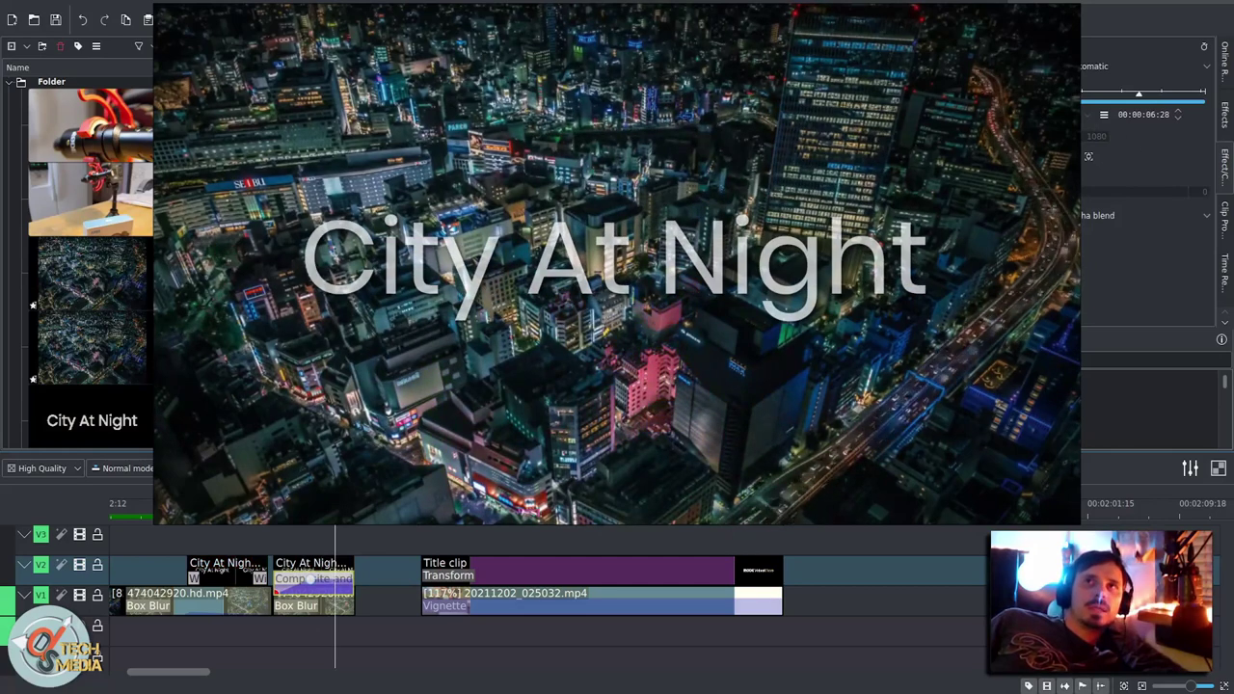
pyautogui.click(282, 598)
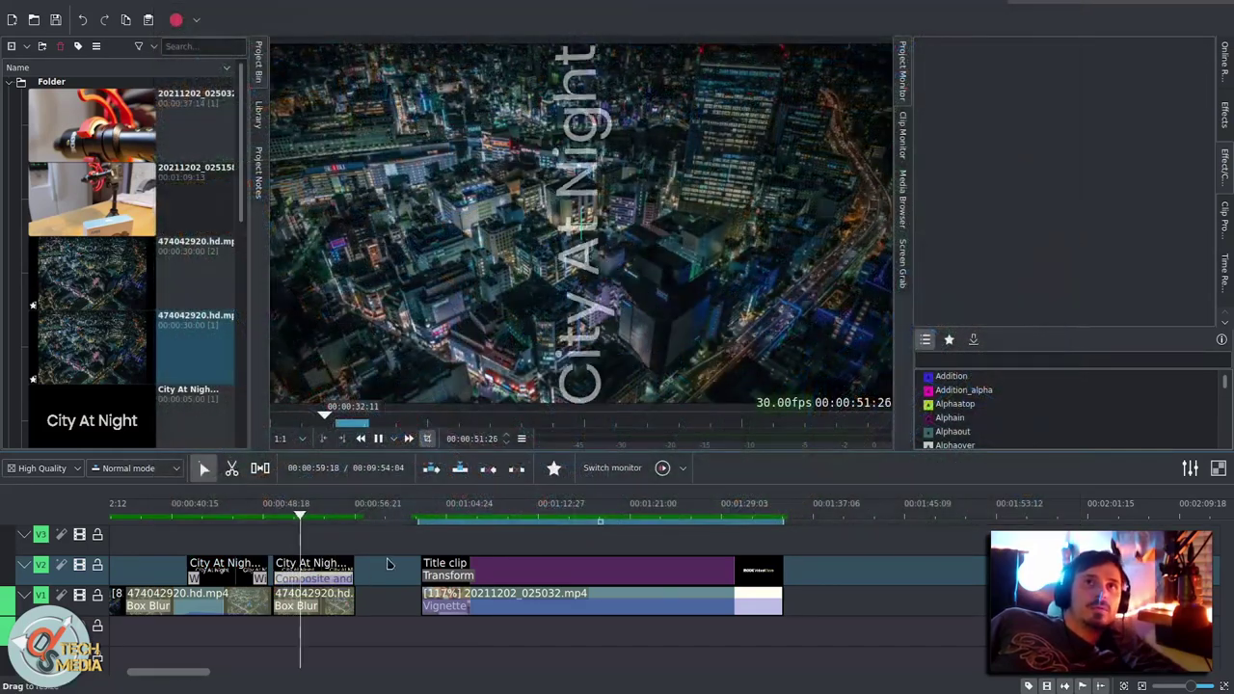
pyautogui.click(313, 600)
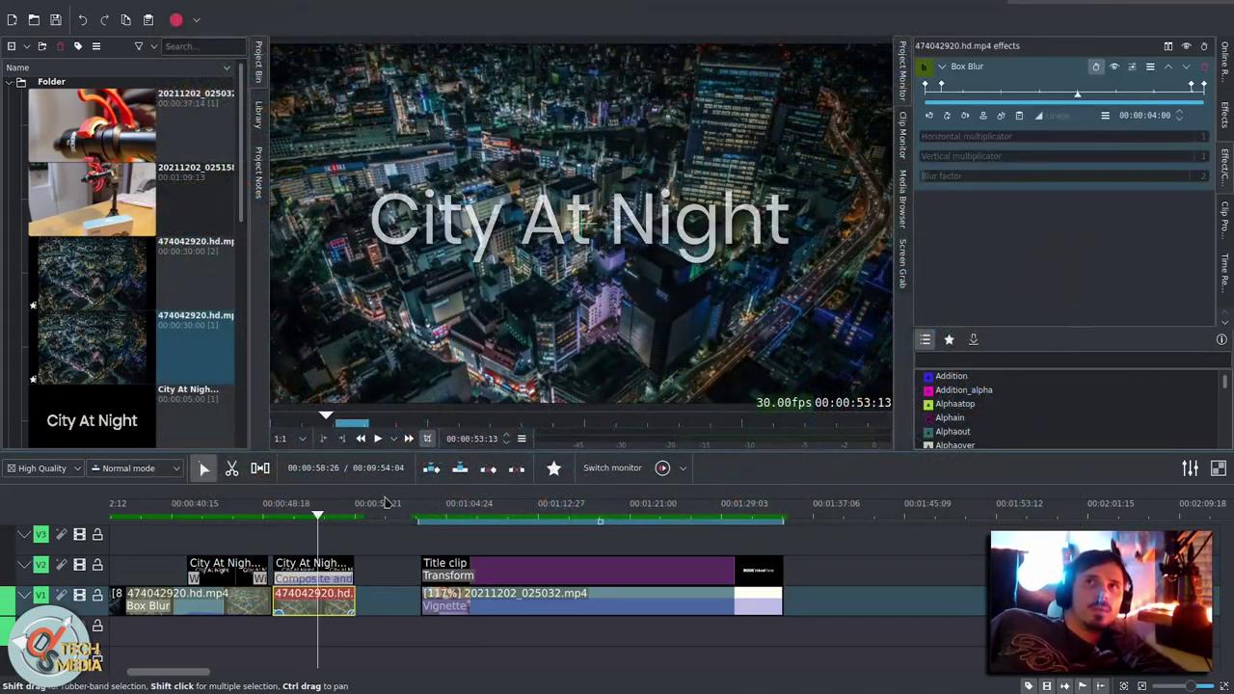
pyautogui.click(297, 577)
pyautogui.press('space')
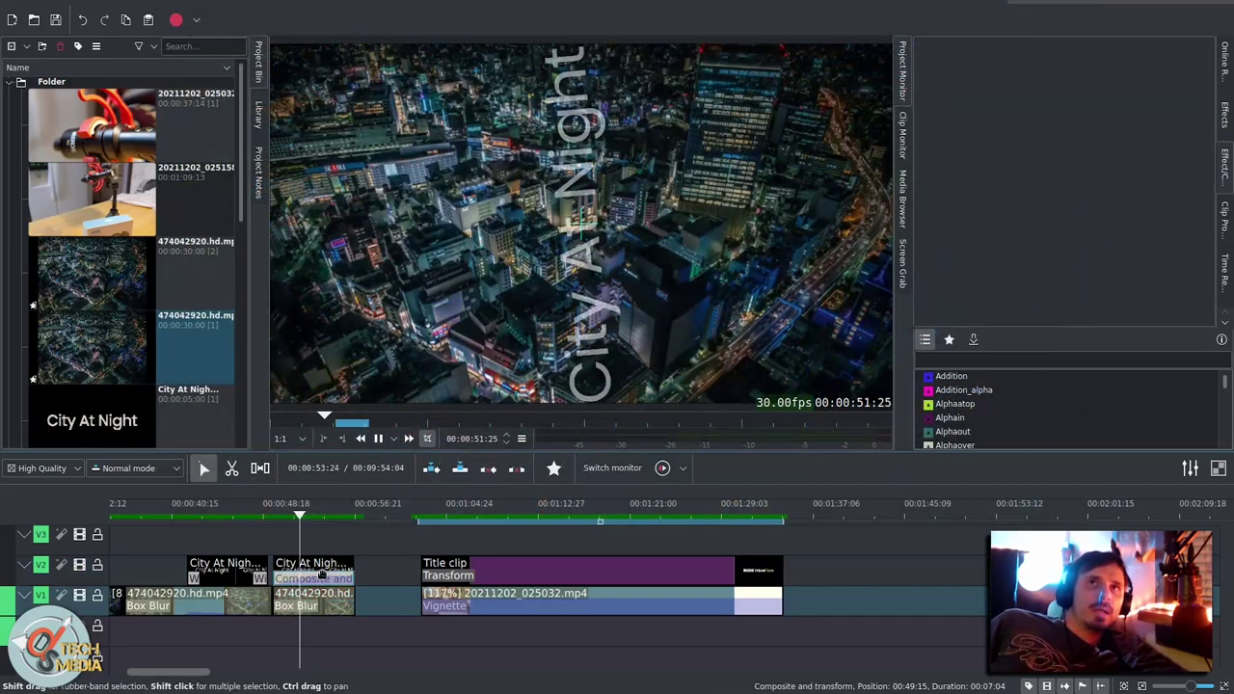
pyautogui.press('space')
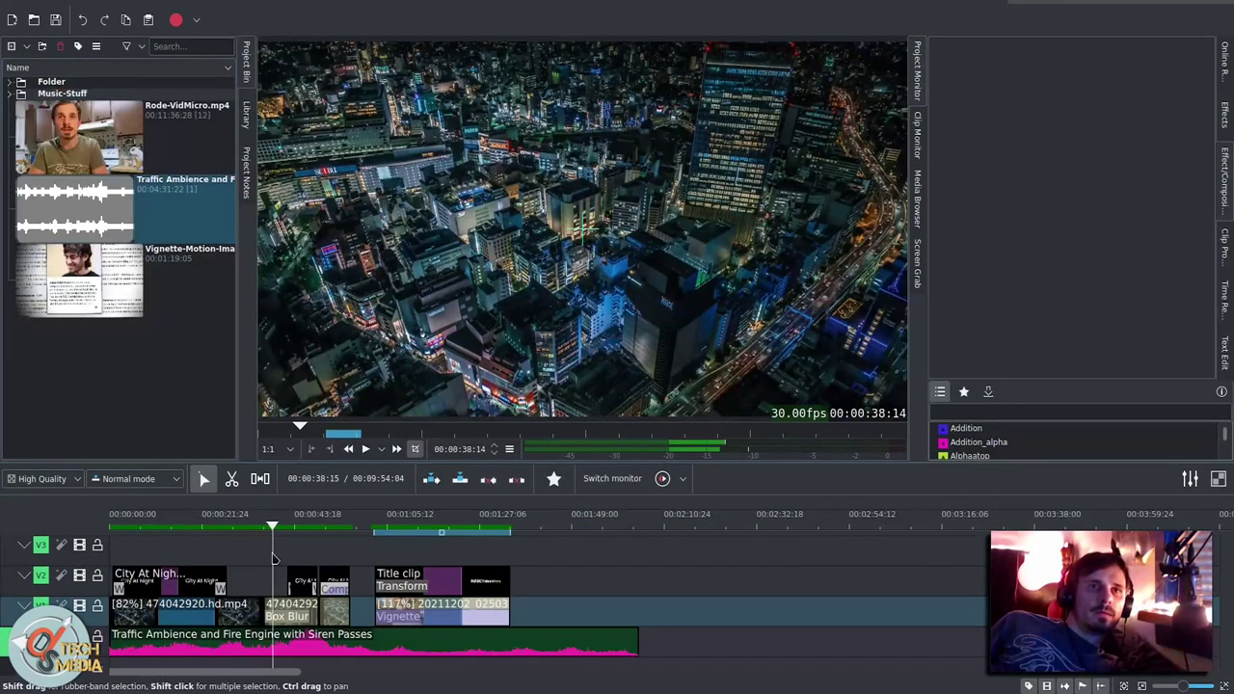
# Step: Re-enable the blurred aerial clip's Vignette effect and return to the Project Monitor
pyautogui.rightClick(297, 606)
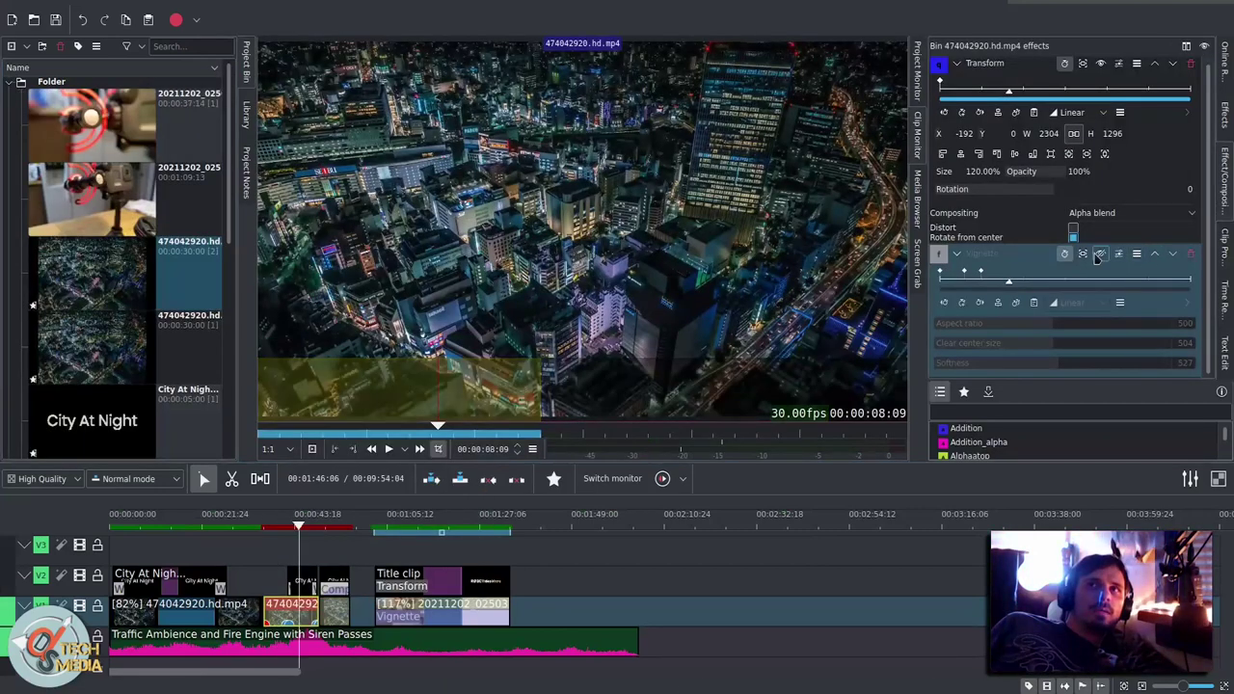
pyautogui.click(1100, 254)
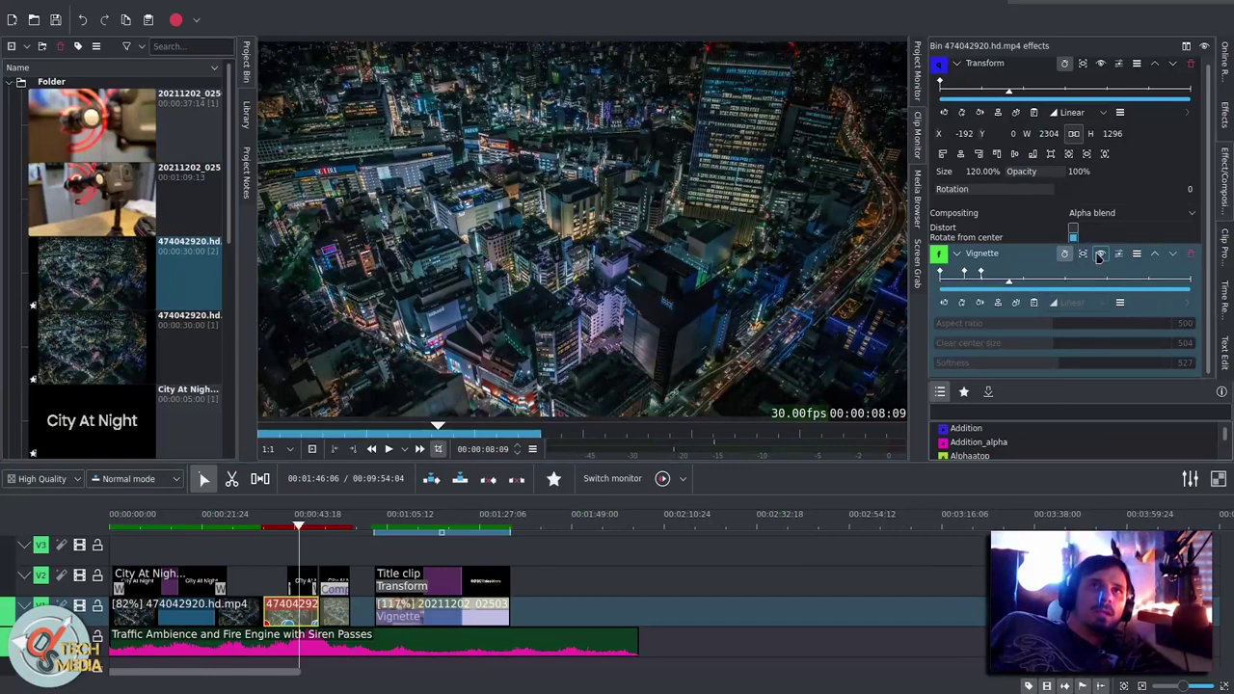
pyautogui.click(307, 553)
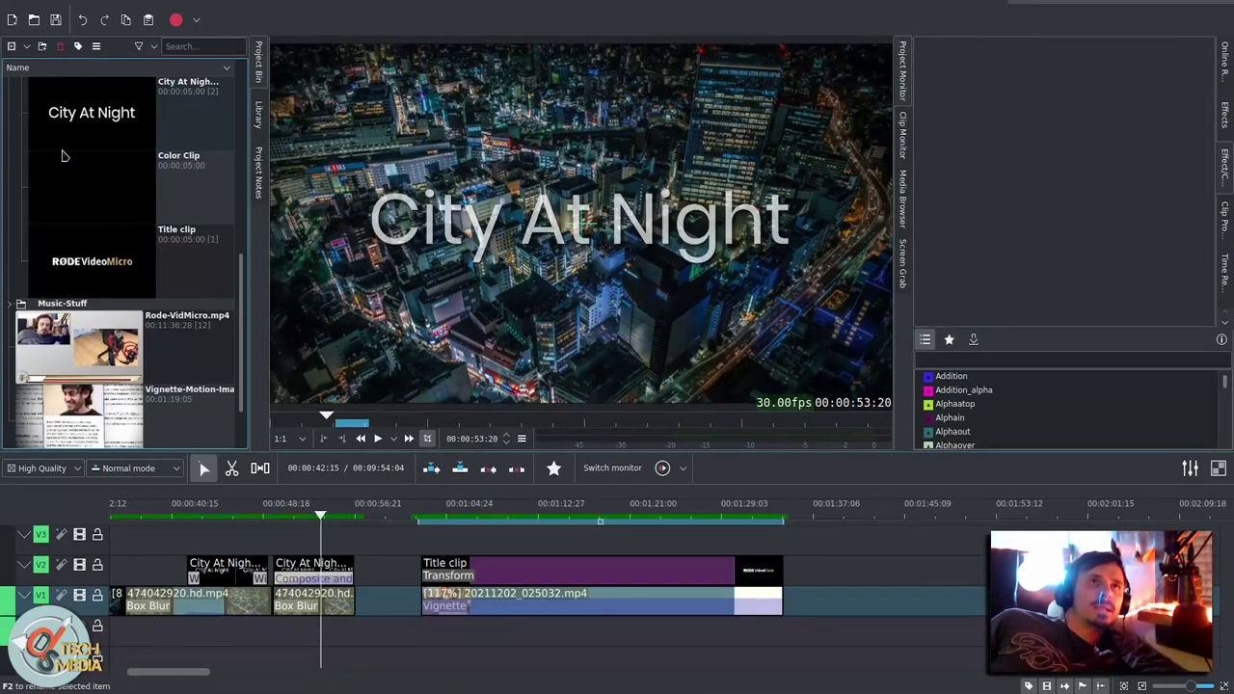
# Step: Switch the online media source to Freesound and preview the first result
pyautogui.scroll(-3, 1228, 116)
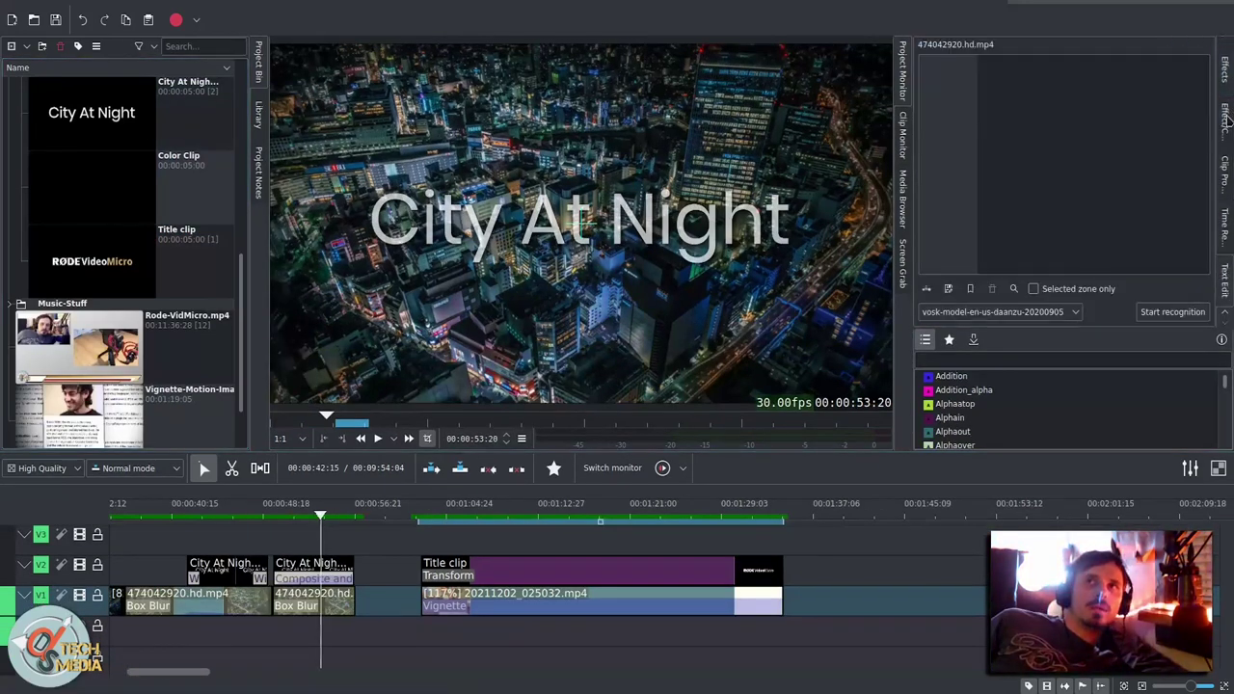
pyautogui.scroll(4, 1228, 117)
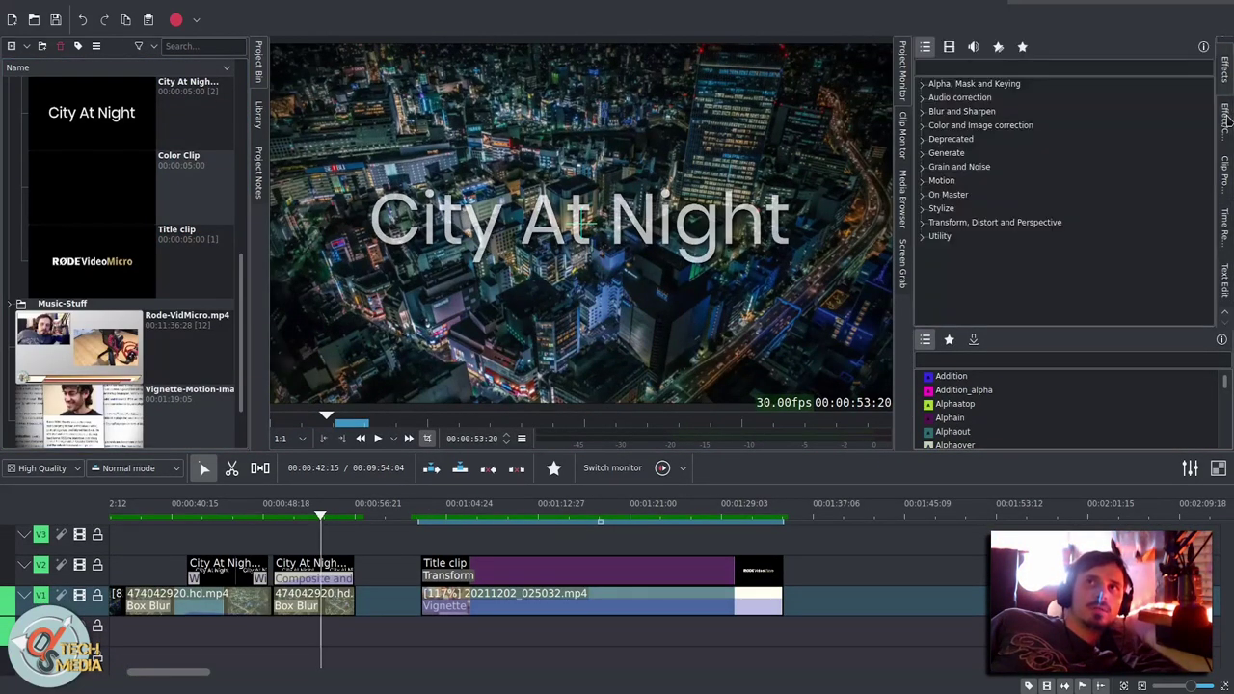
pyautogui.scroll(1, 1227, 118)
pyautogui.click(961, 53)
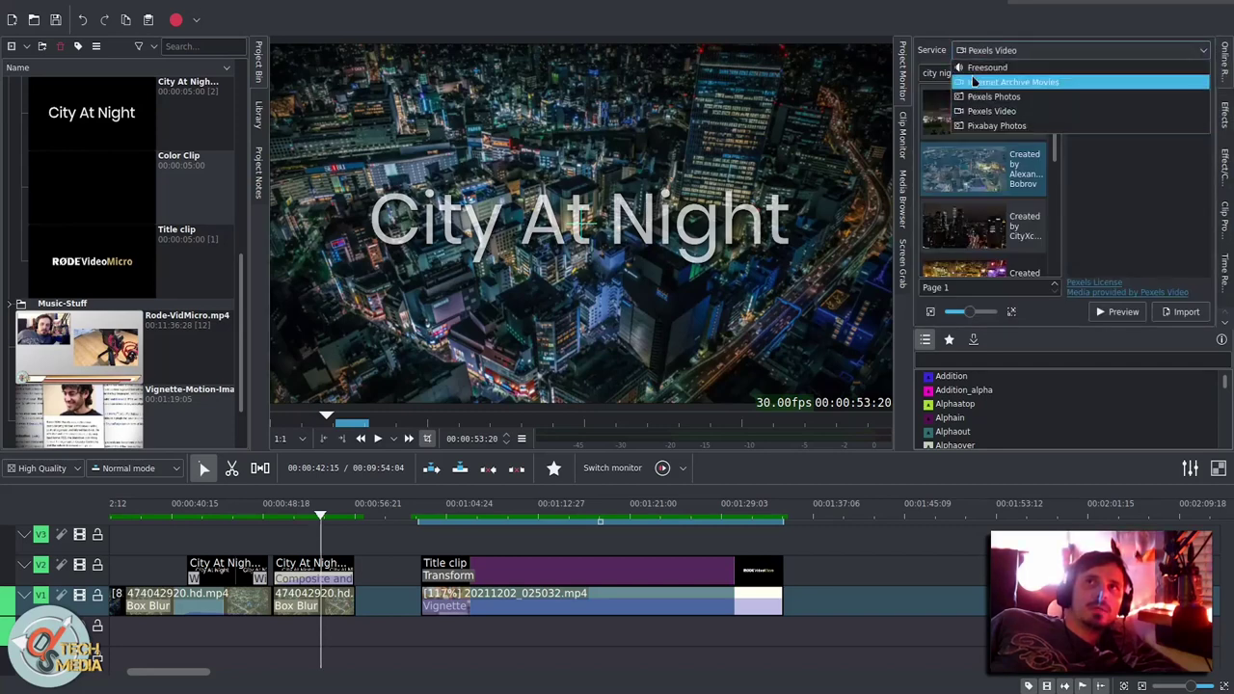
pyautogui.click(974, 67)
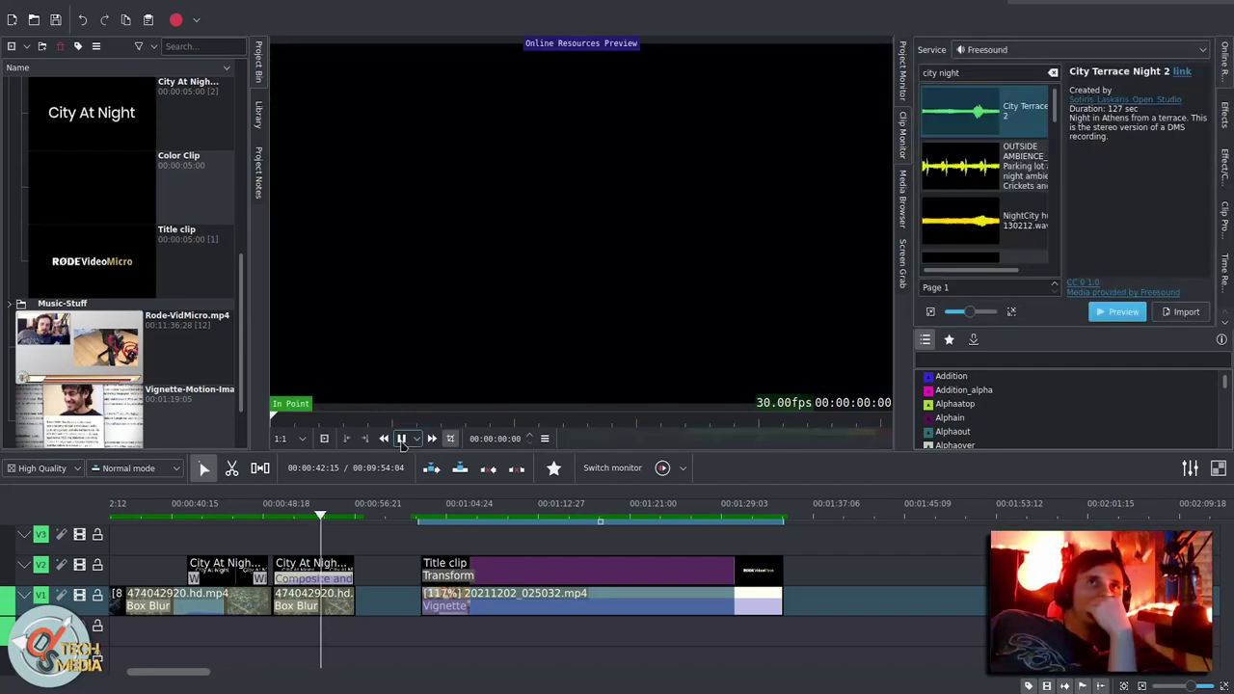
pyautogui.click(401, 439)
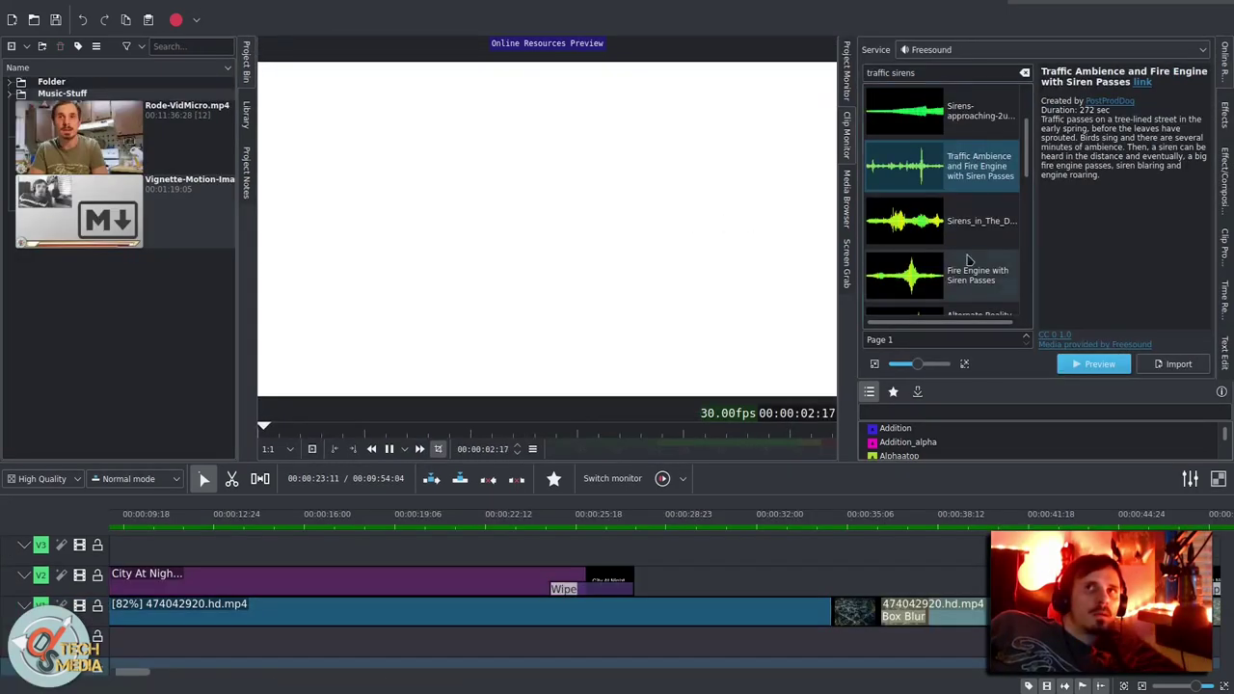
# Step: Download the Fire Engine with Siren Passes sound, adding license attribution to the project notes
pyautogui.scroll(2, 959, 165)
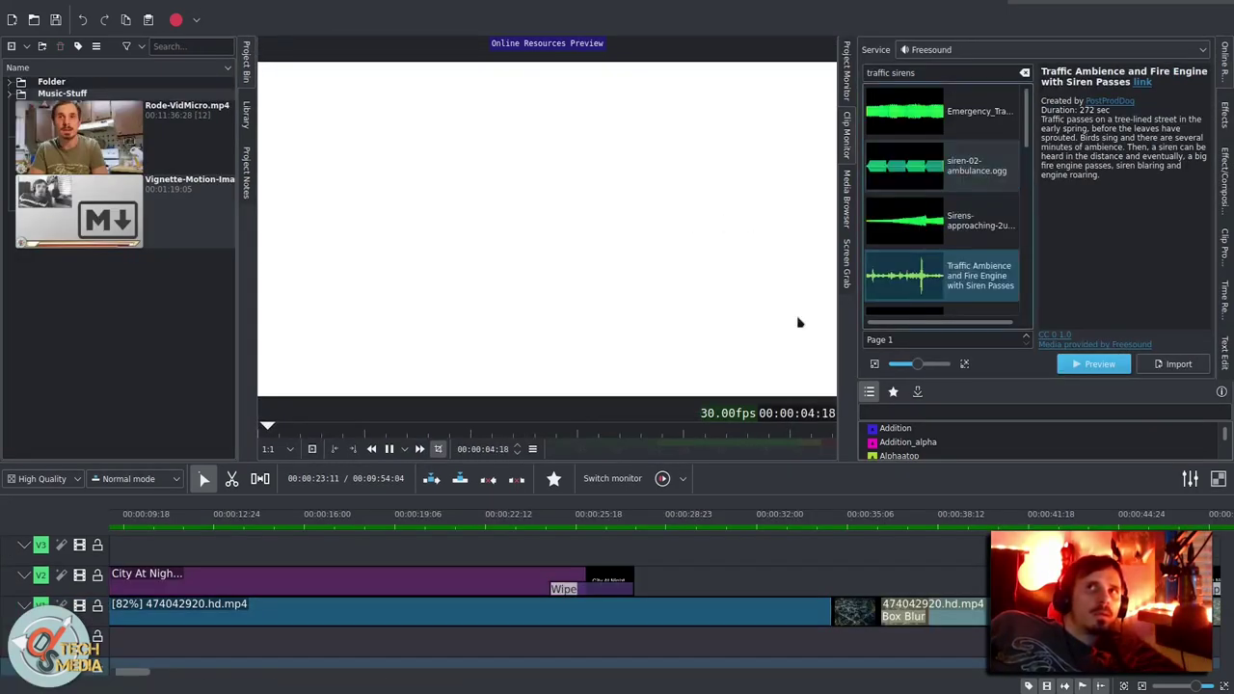
pyautogui.click(299, 429)
pyautogui.press('space')
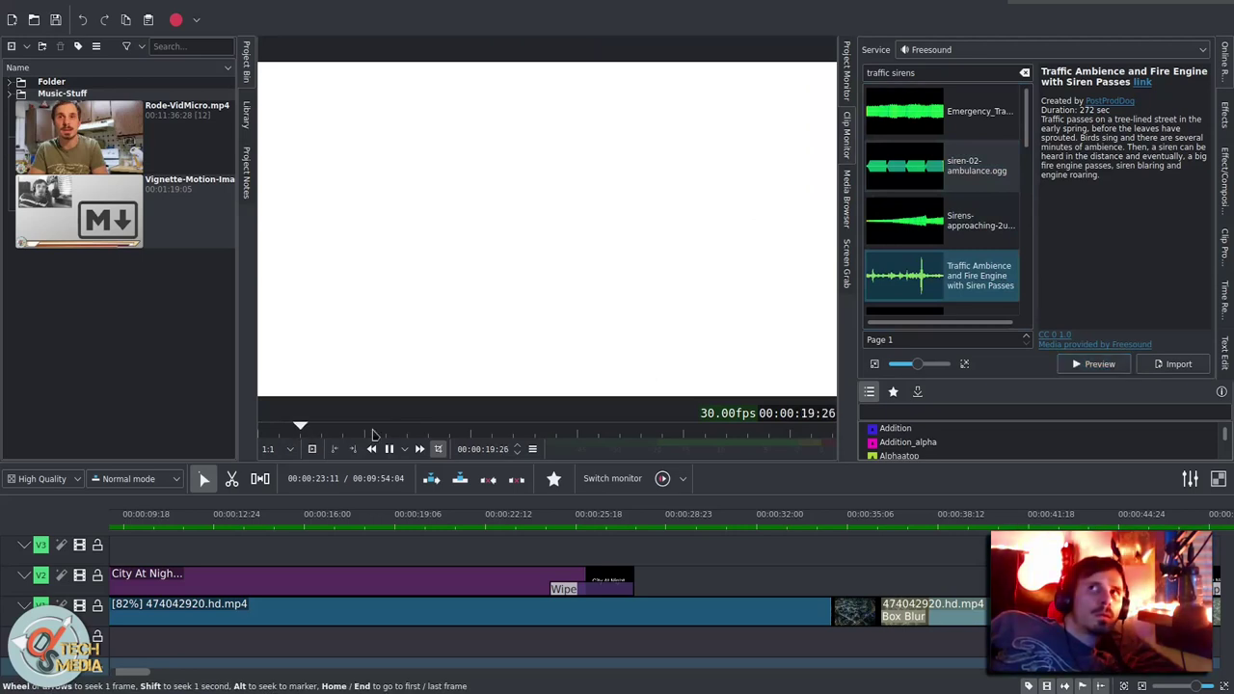
pyautogui.click(1100, 367)
pyautogui.click(1191, 366)
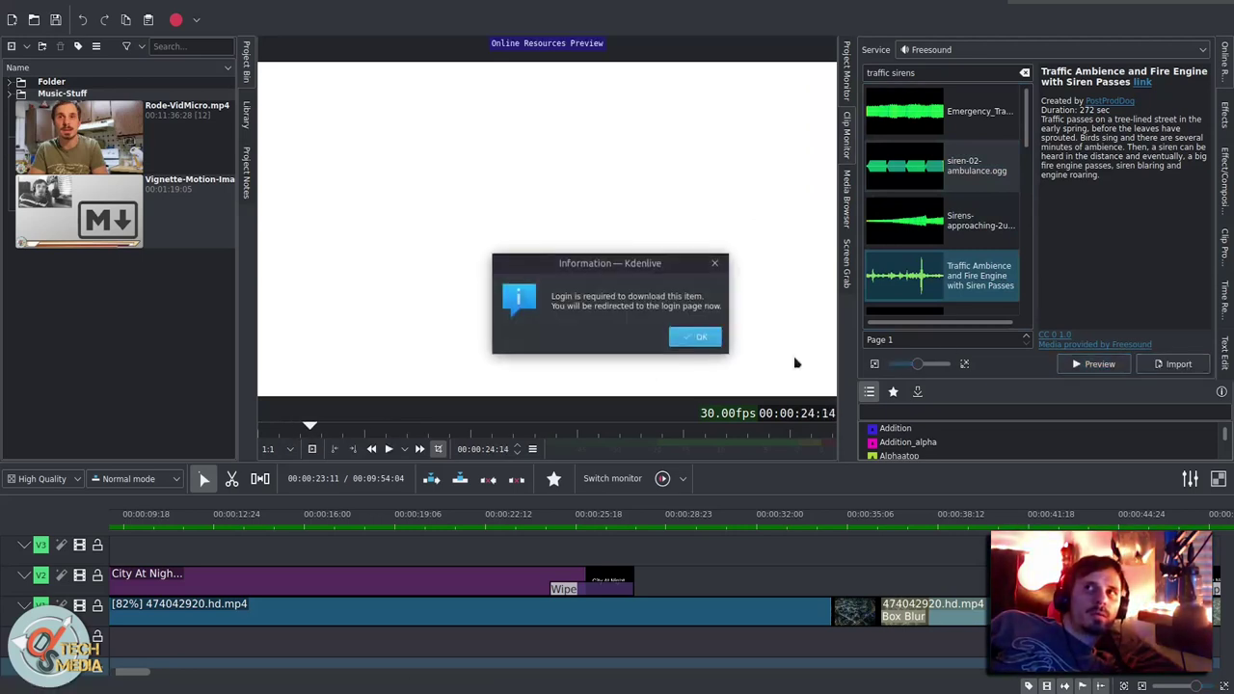
pyautogui.click(691, 335)
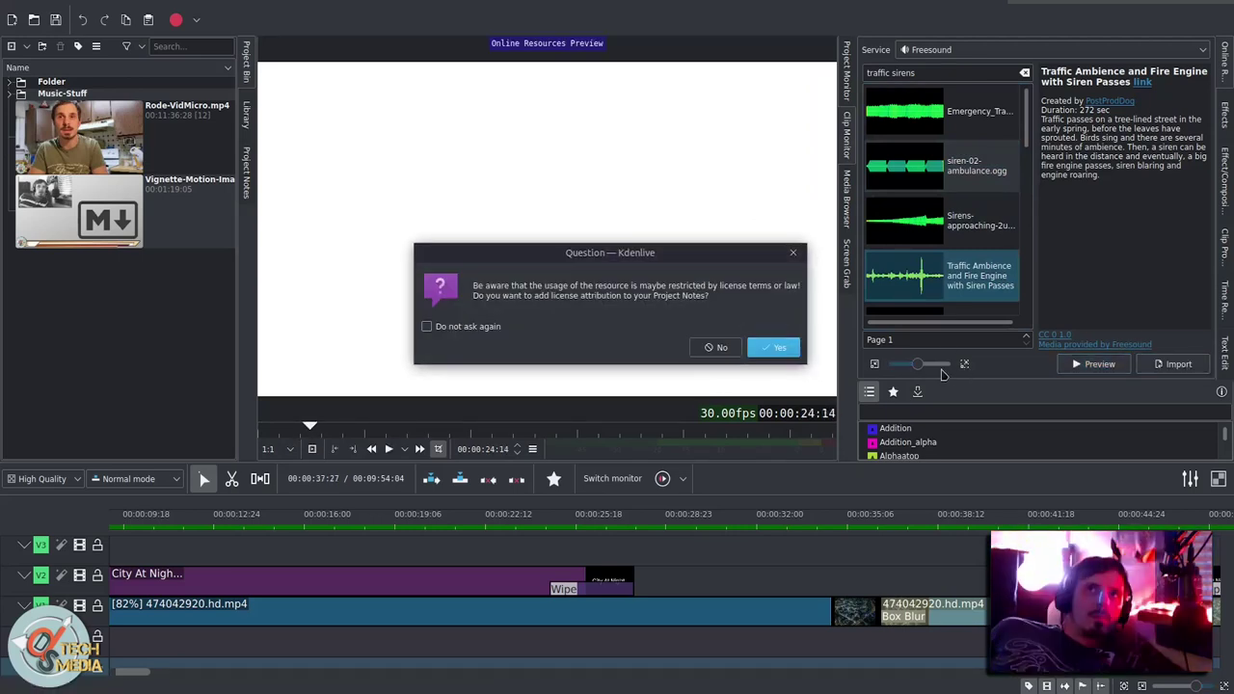
pyautogui.click(789, 355)
pyautogui.press('Return')
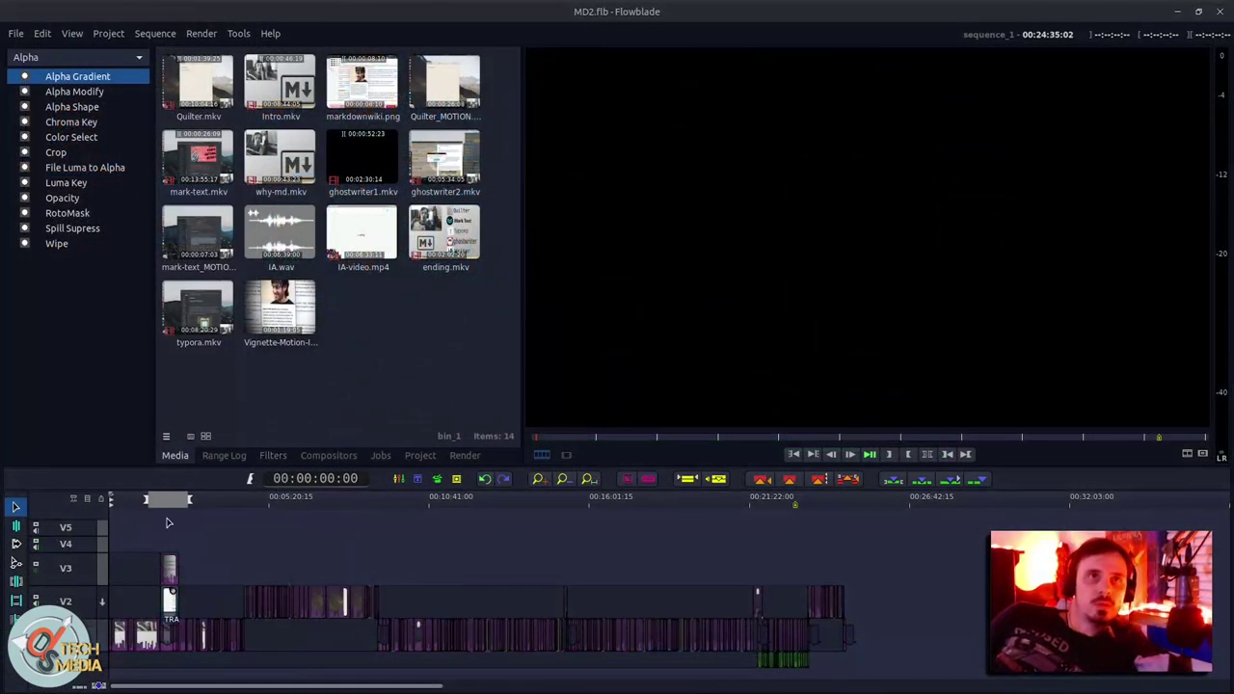
# Step: Jump to about 1:44 and open markdownwiki.png's Vignette filter (Aspect 5, Center Size 34, Softness 22)
pyautogui.click(164, 522)
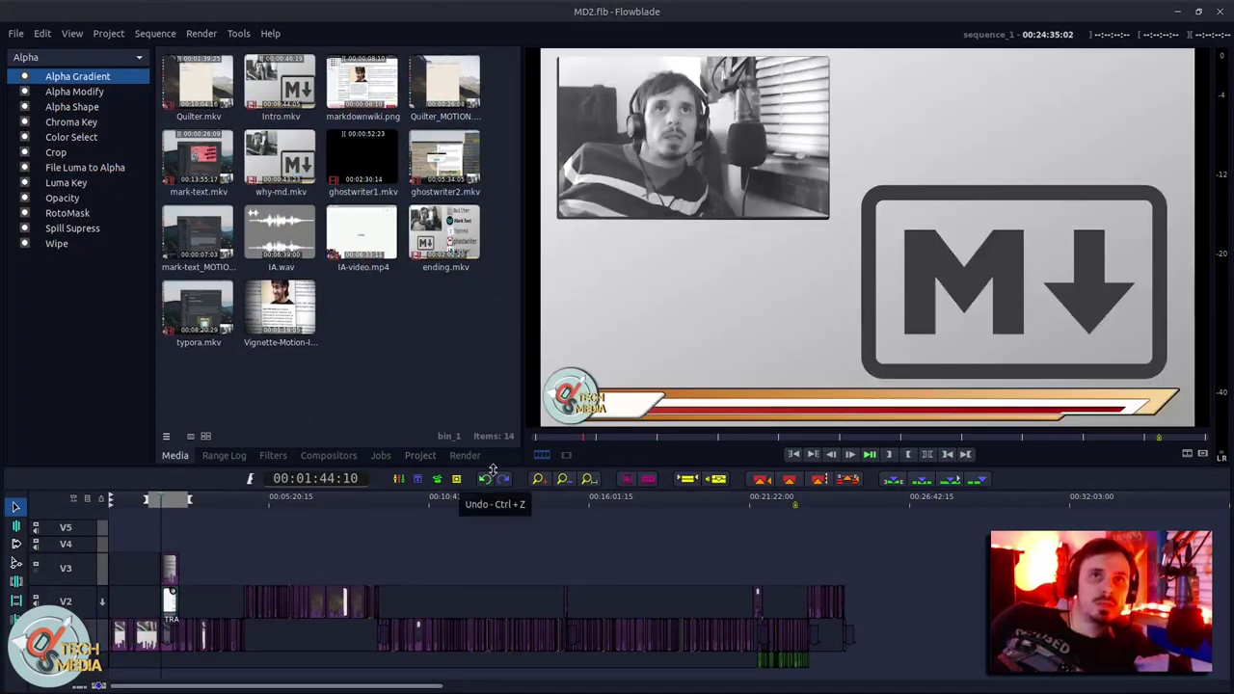
pyautogui.doubleClick(361, 85)
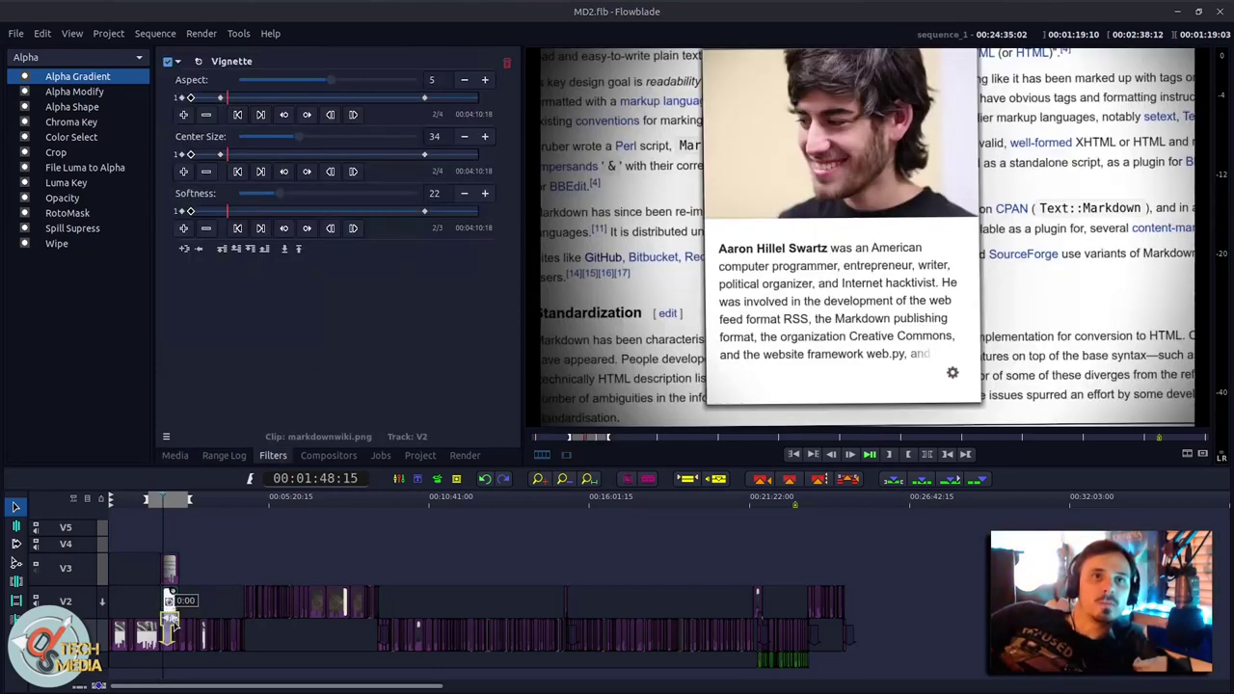
# Step: Preview markdownwiki.png's keyframed Transform compositor rotation (X -3, Y 21, Z -36) by scrubbing the timeline and keyframes
pyautogui.click(171, 620)
pyautogui.scroll(-3, 463, 281)
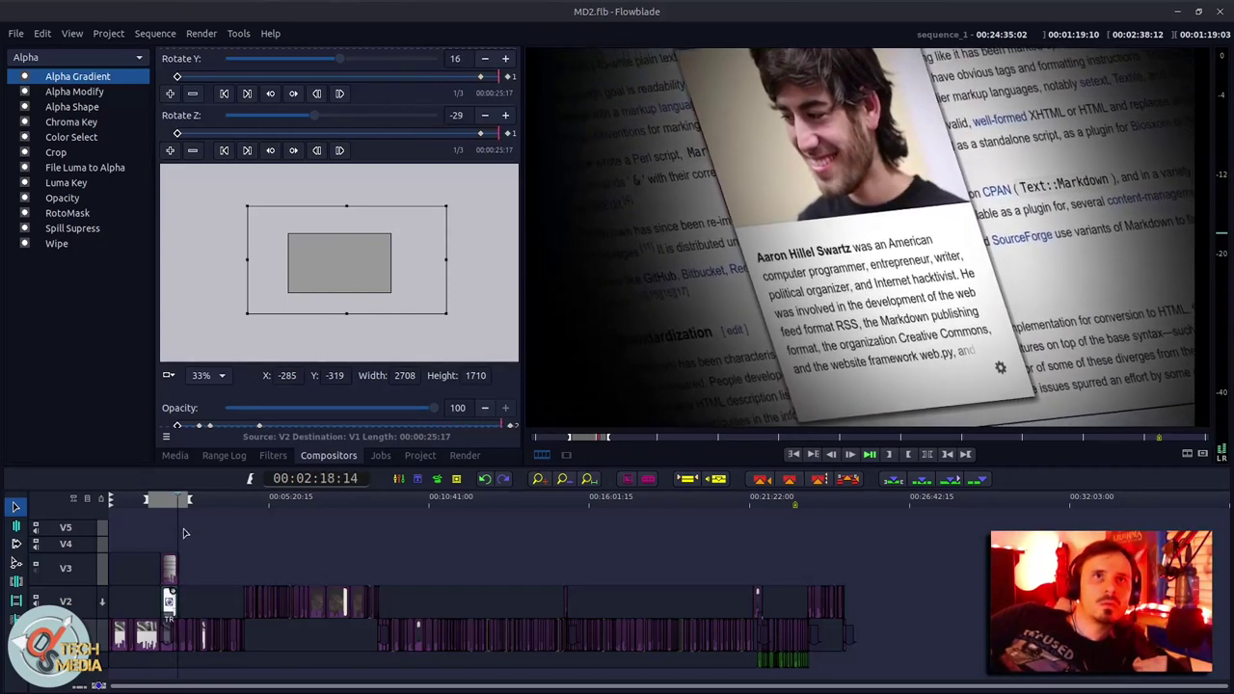
pyautogui.moveTo(170, 500); pyautogui.dragTo(158, 499)
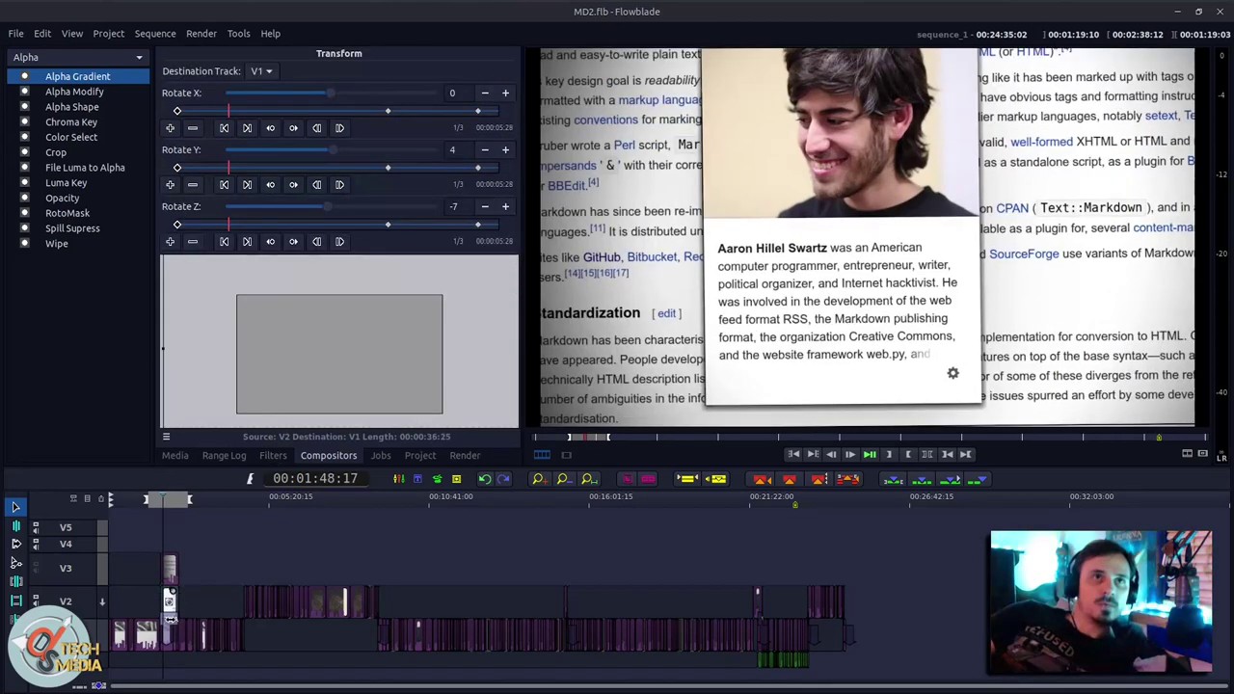
pyautogui.scroll(-5, 265, 278)
pyautogui.scroll(5, 496, 359)
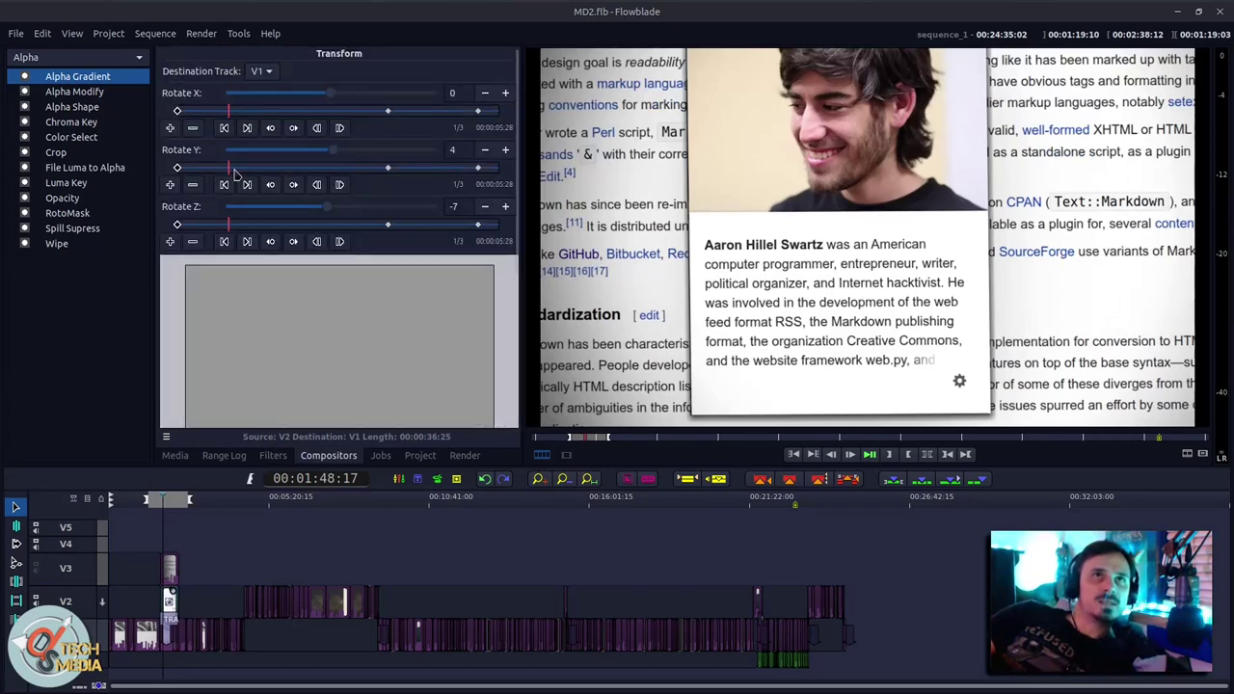
pyautogui.moveTo(237, 172); pyautogui.dragTo(471, 243)
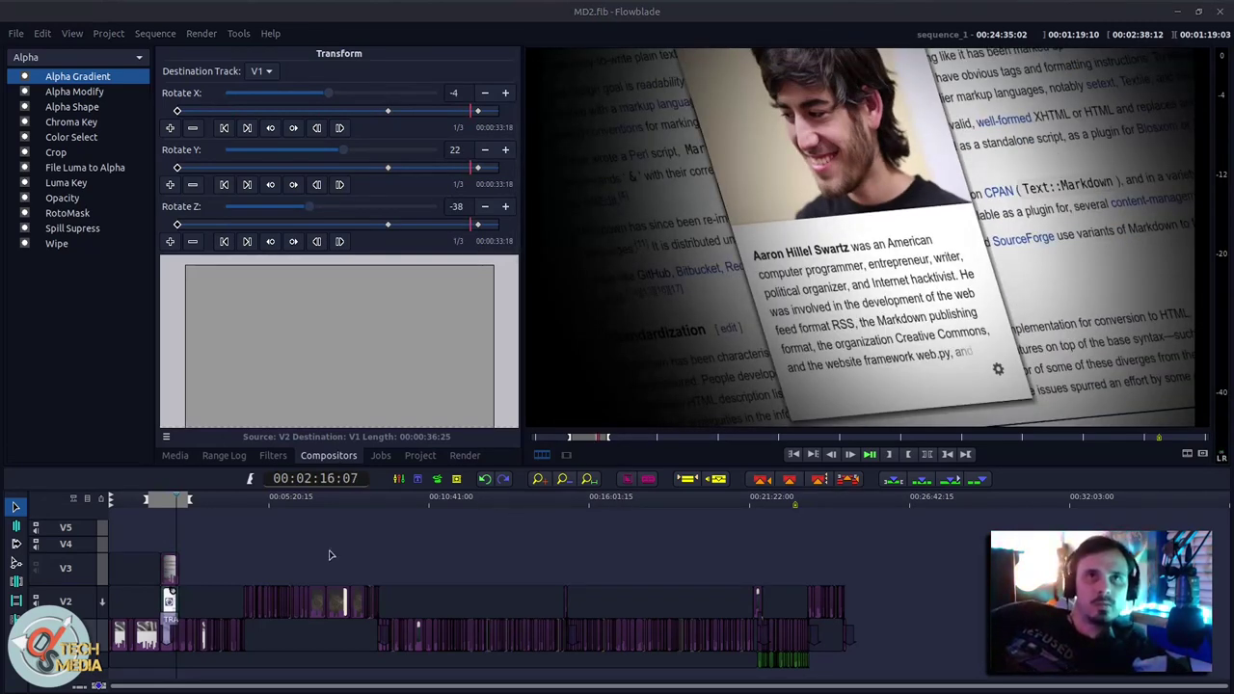
pyautogui.moveTo(179, 491)
pyautogui.mouseDown()
pyautogui.moveTo(168, 501)
pyautogui.moveTo(178, 512)
pyautogui.mouseUp()
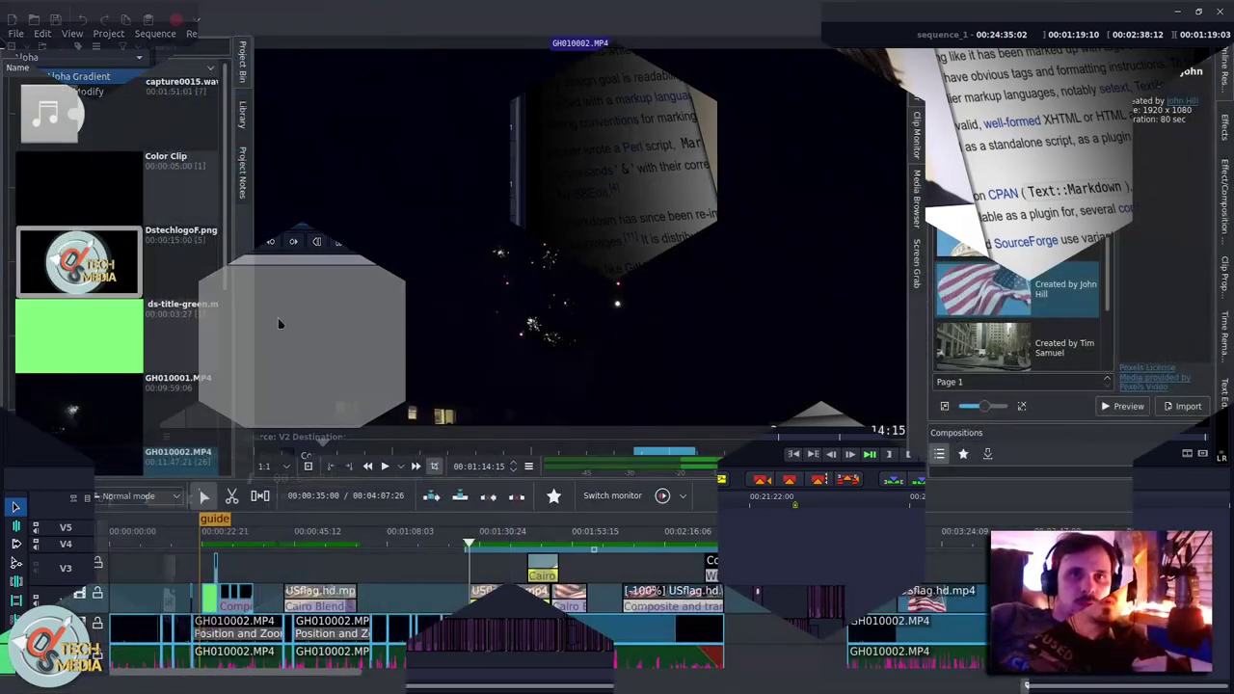
# Step: Play and stop the fireworks footage to preview it
pyautogui.press('space')
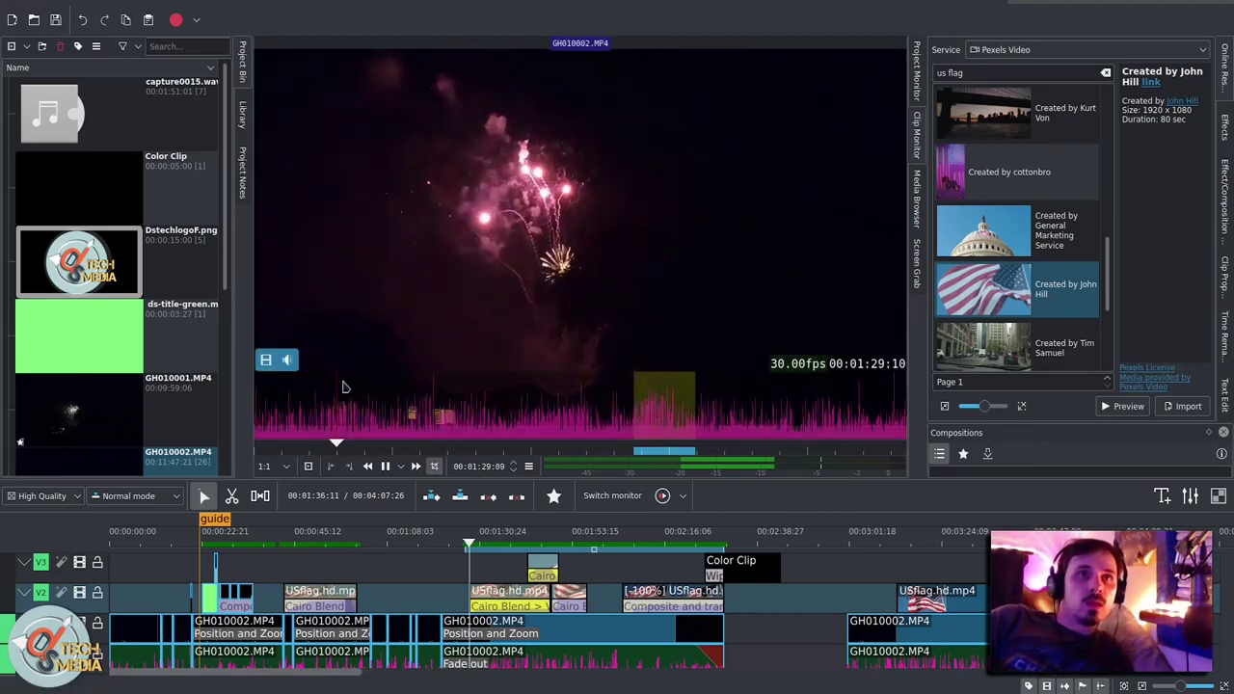
pyautogui.click(459, 322)
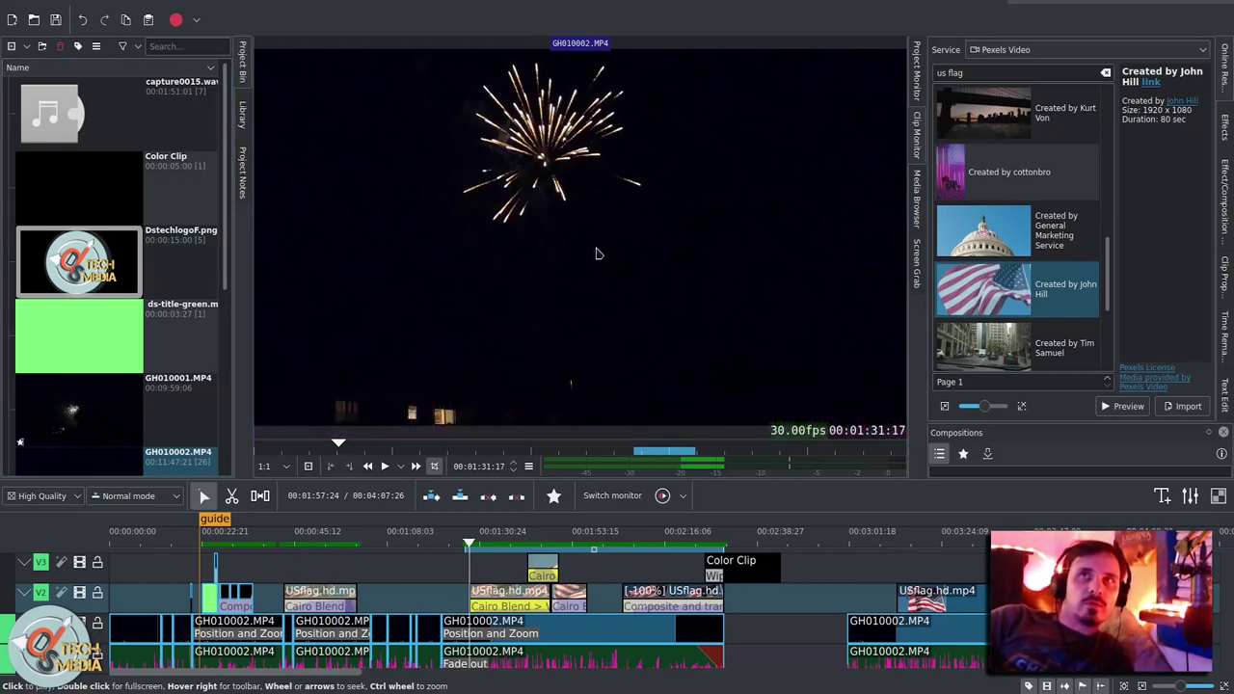
pyautogui.scroll(5, 1003, 193)
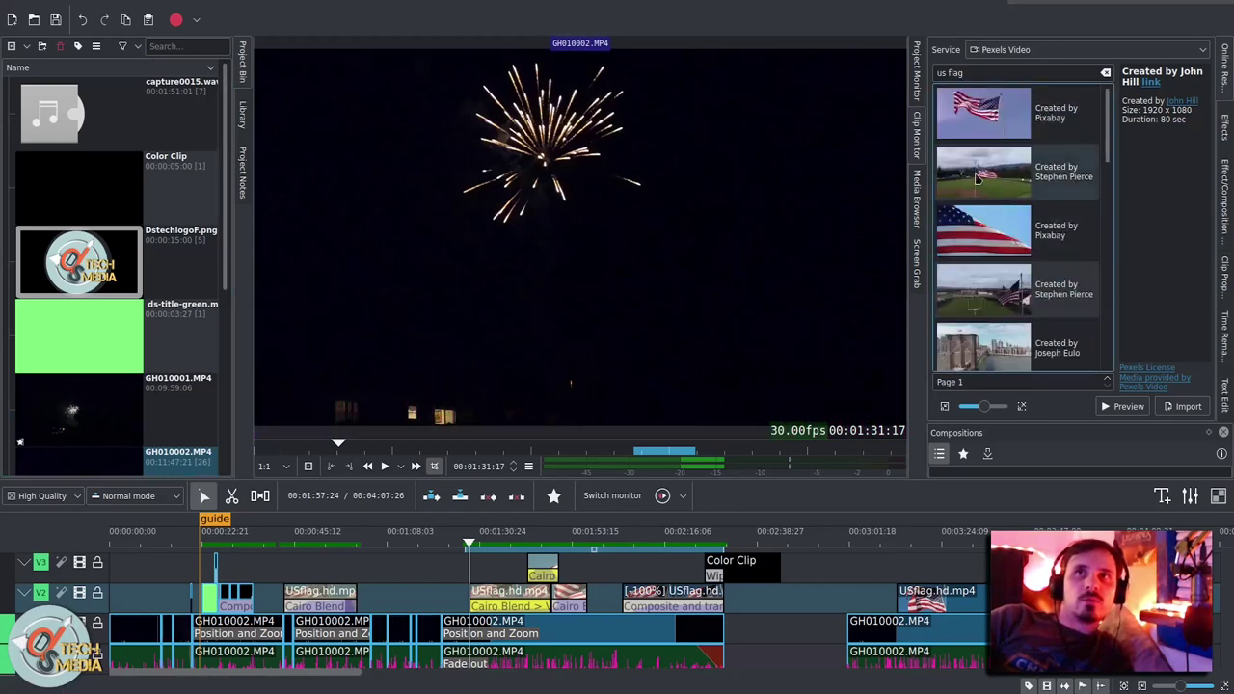
pyautogui.scroll(-5, 1008, 246)
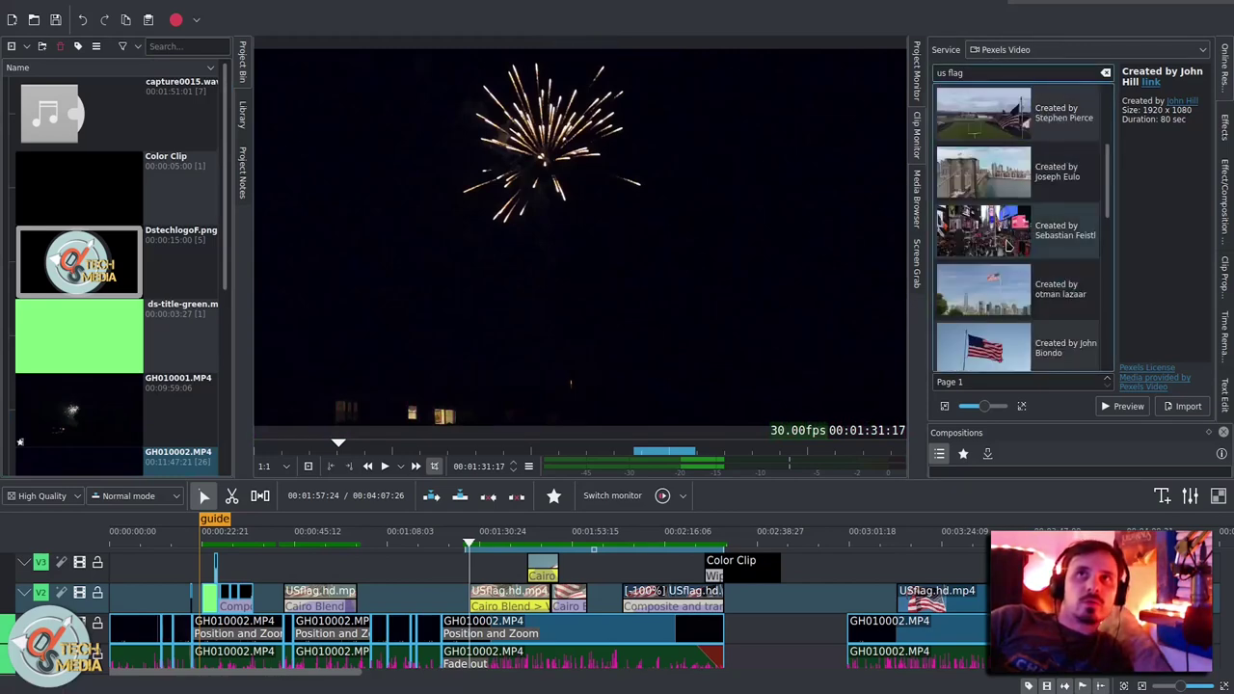
# Step: Import the Pexels USflag.hd.mp4 stock clip and preview it in the project
pyautogui.doubleClick(1001, 241)
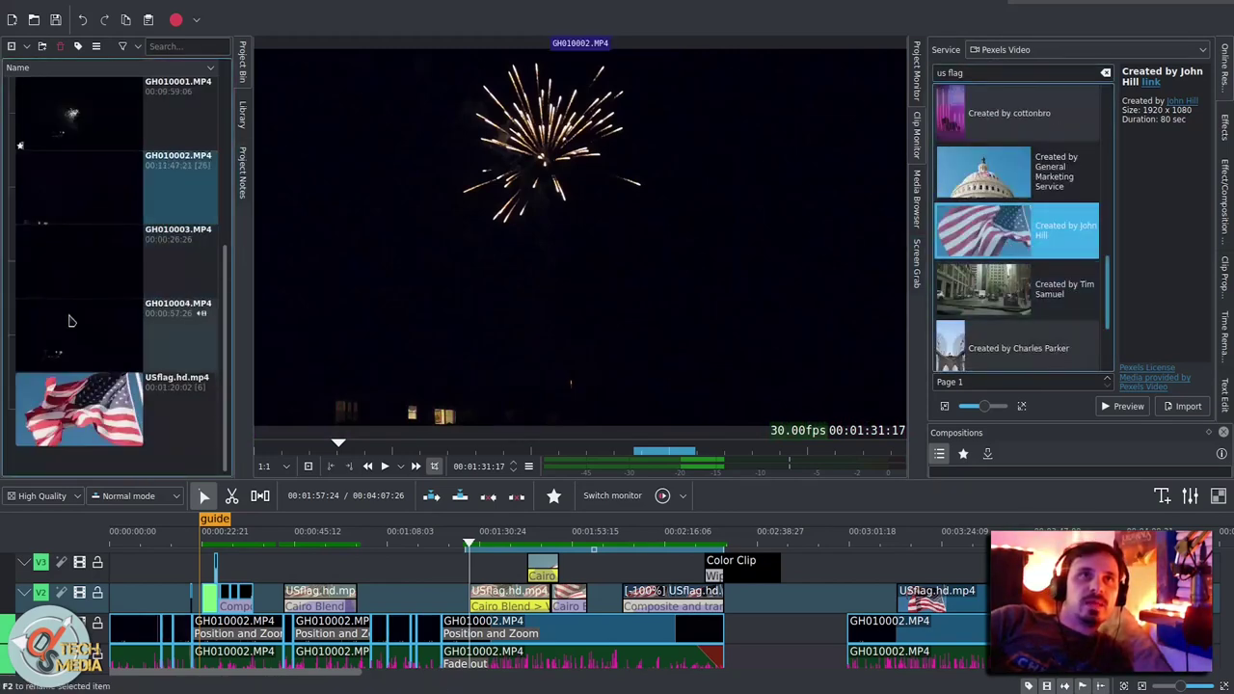
pyautogui.click(77, 410)
pyautogui.click(489, 254)
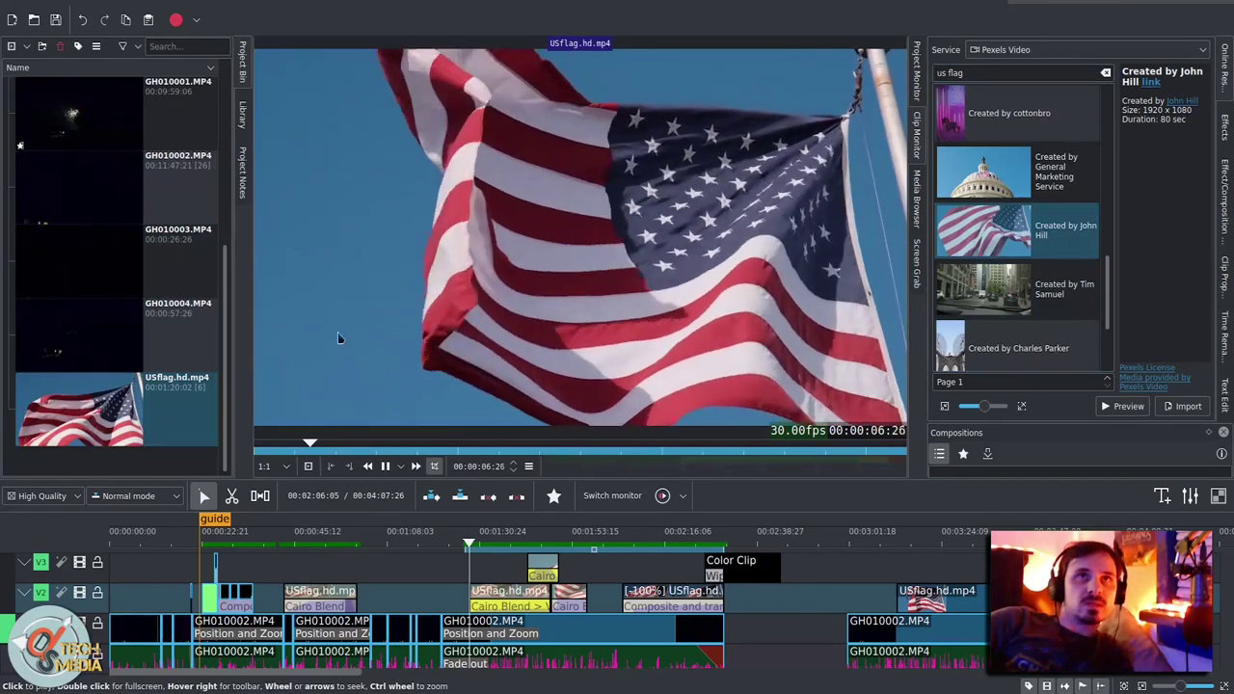
pyautogui.hscroll(3, 675, 598)
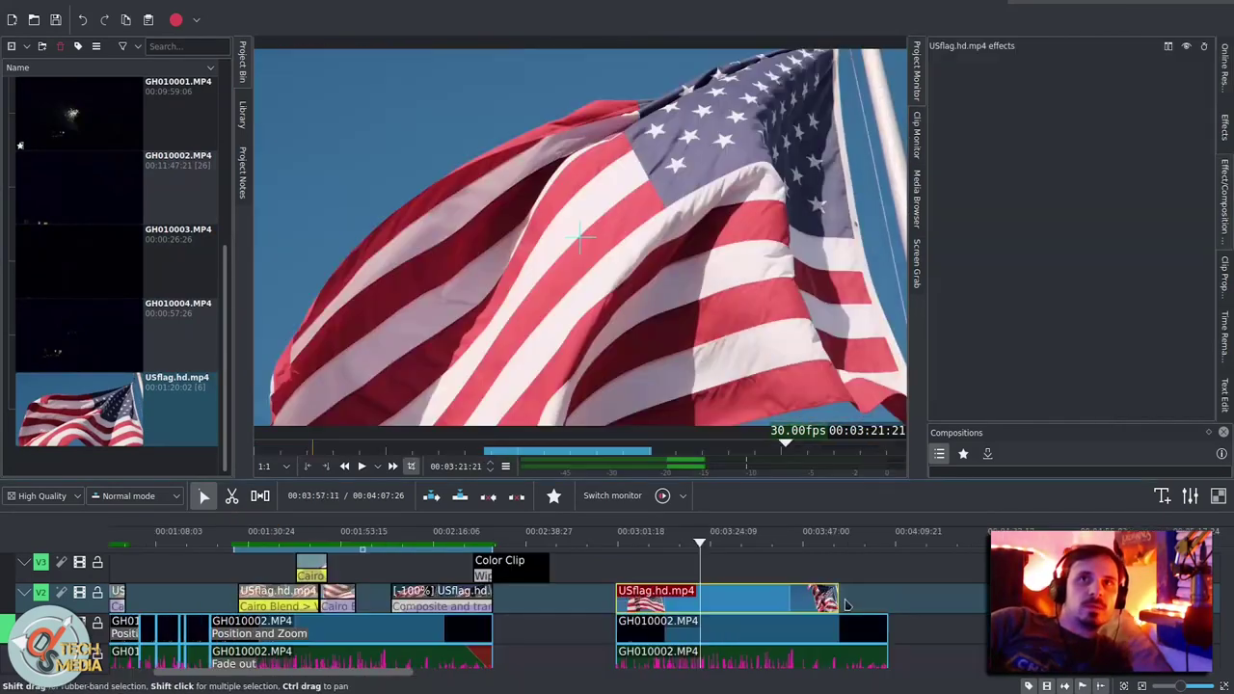
# Step: Extend the flag clip to match the fireworks clip and add Chroma Key: Basic to it
pyautogui.moveTo(852, 606); pyautogui.dragTo(895, 611)
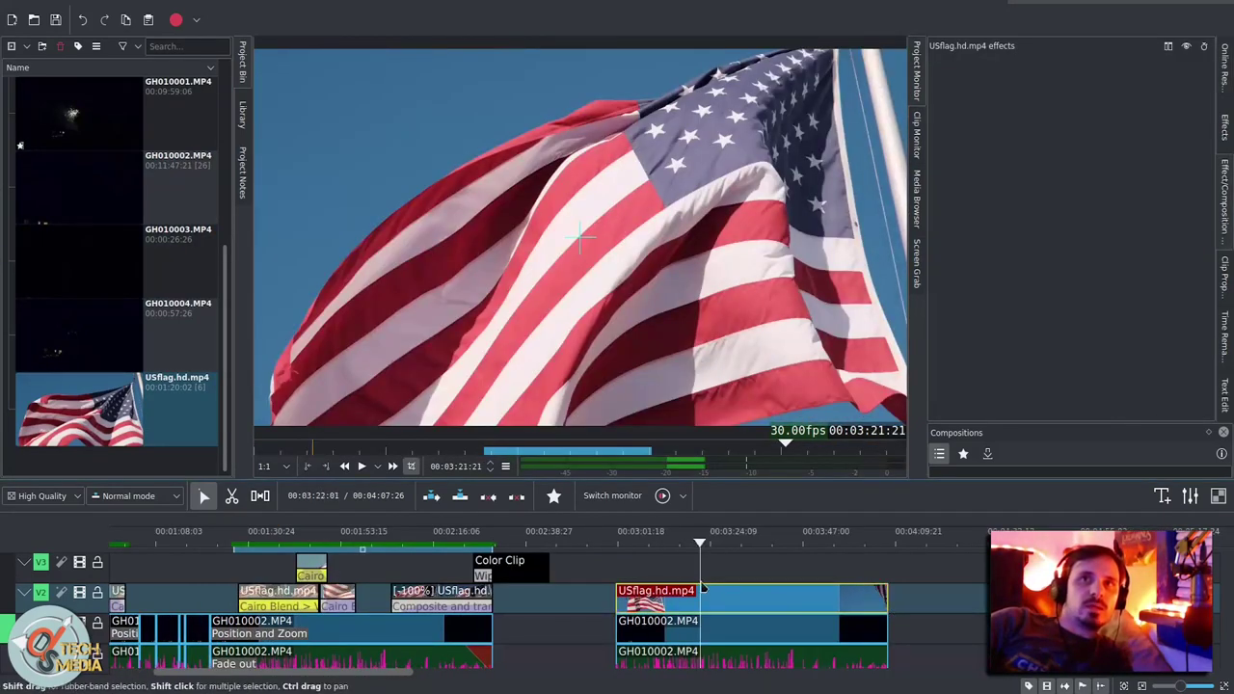
pyautogui.write('hrom')
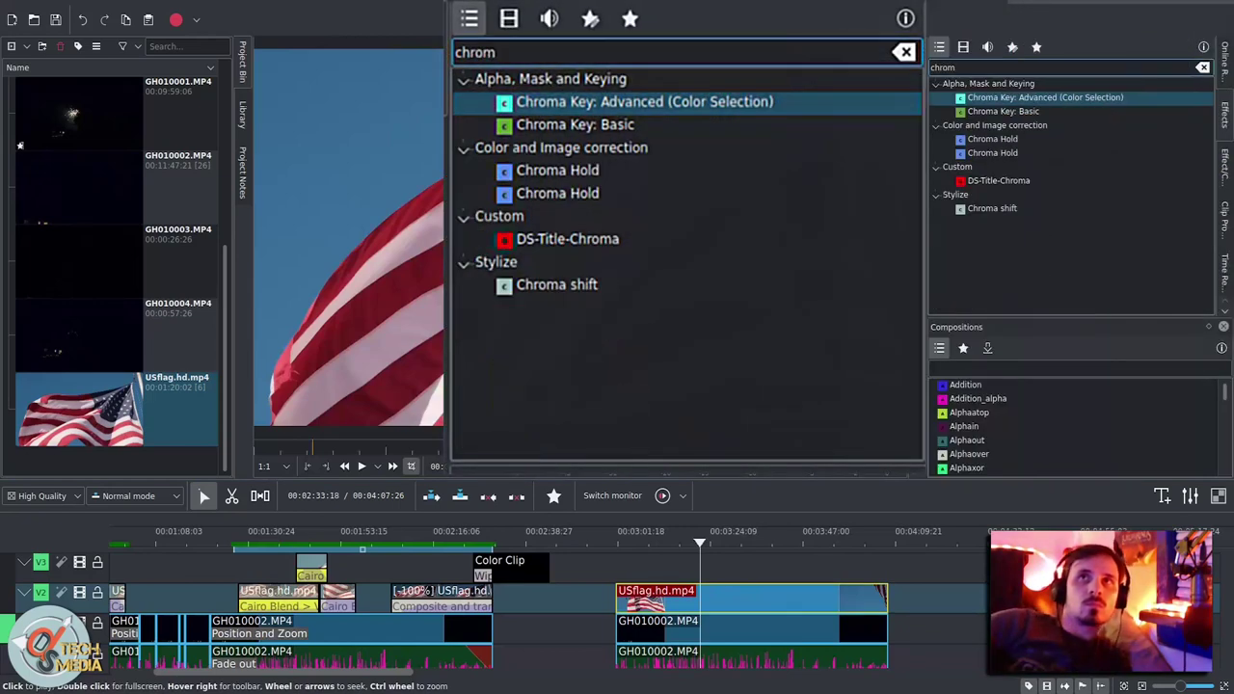
pyautogui.click(1016, 116)
pyautogui.doubleClick(1015, 116)
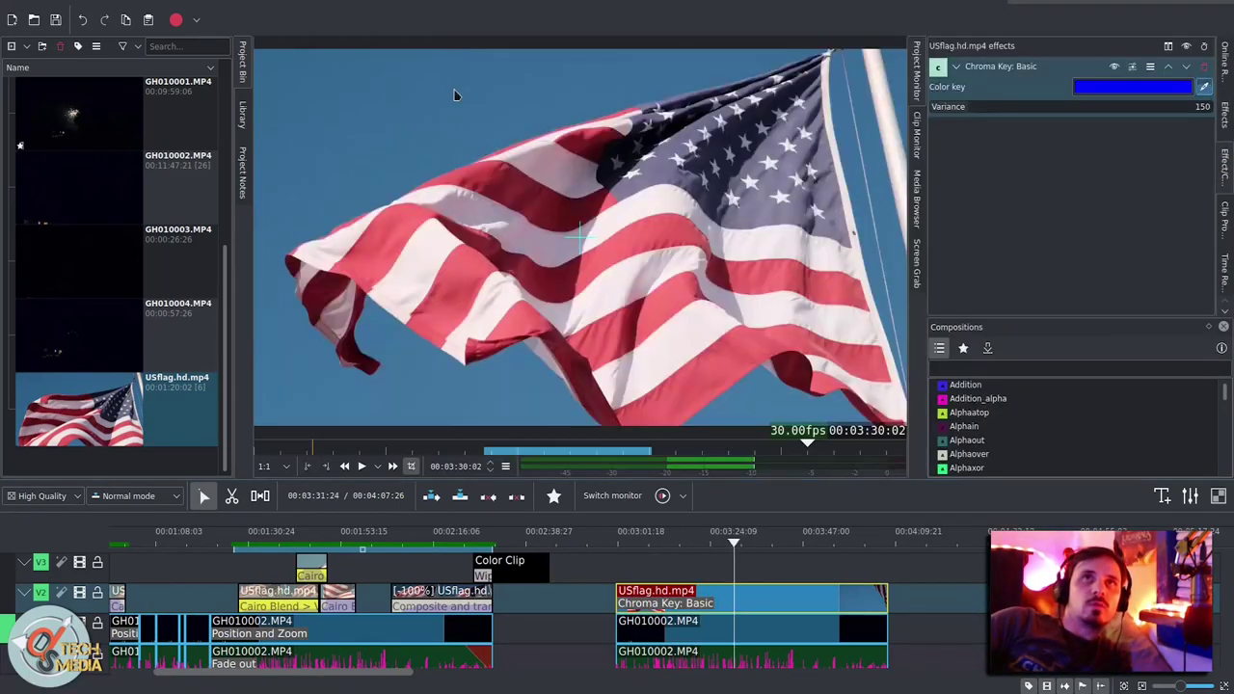
# Step: Key out the sky blue colour and lower the keying Variance
pyautogui.click(455, 95)
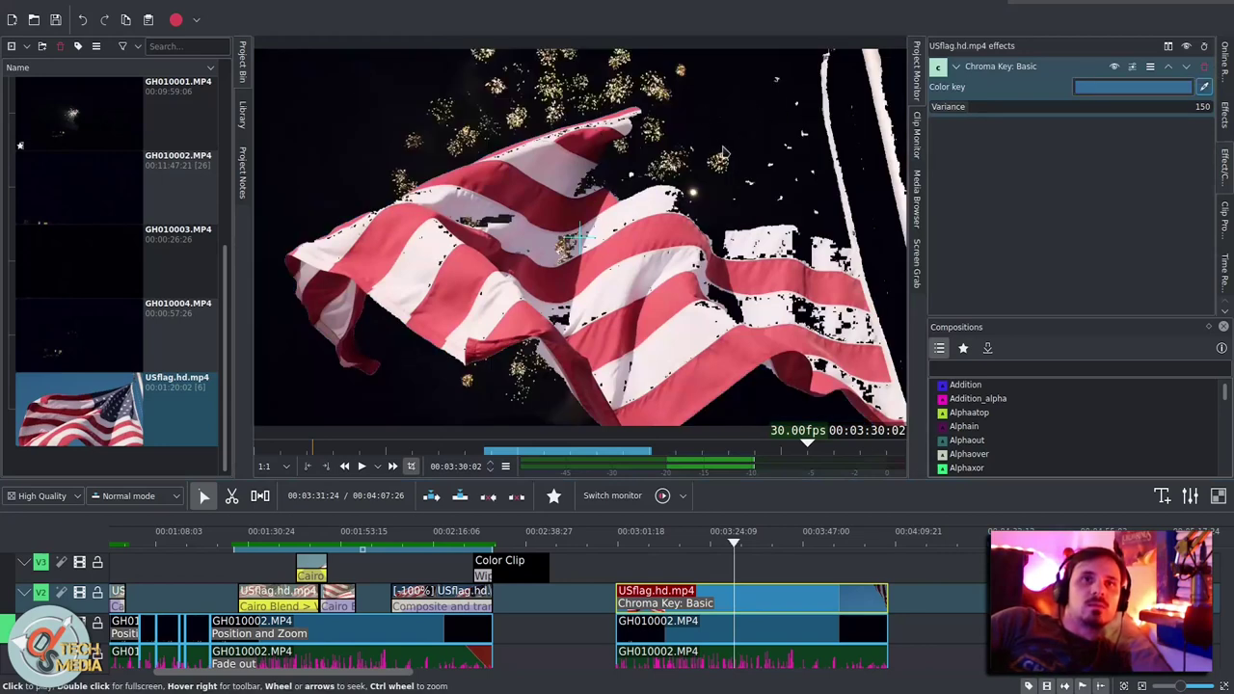
pyautogui.click(953, 110)
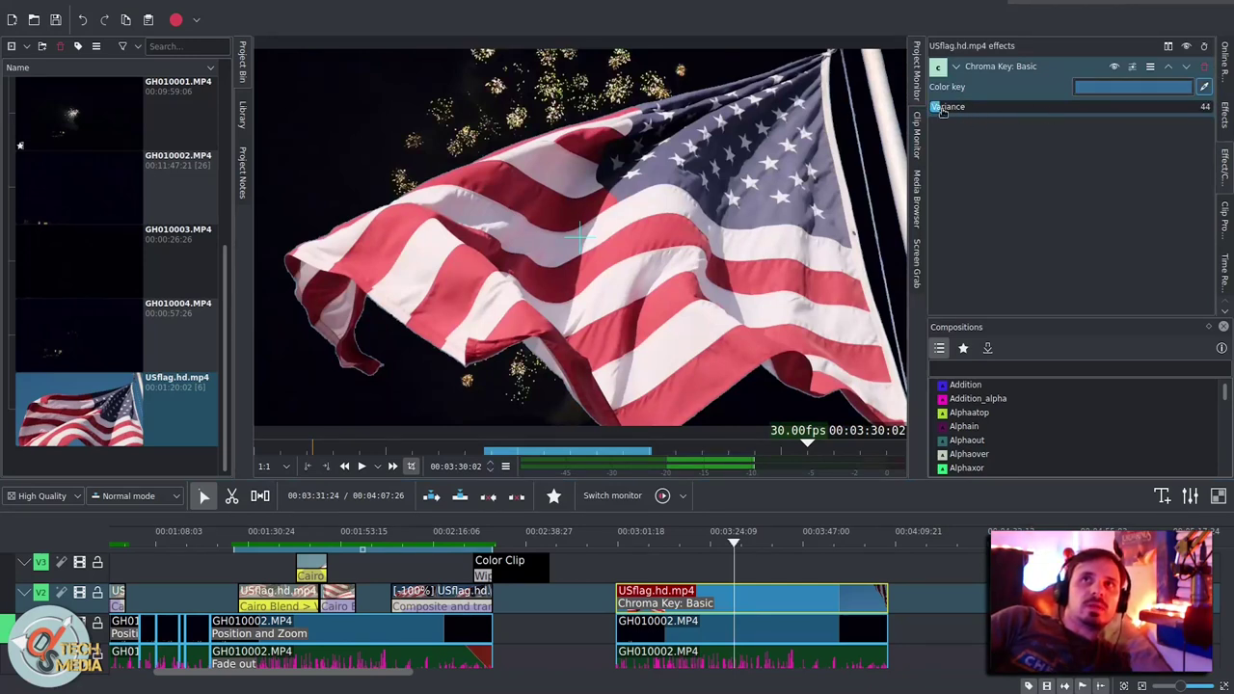
pyautogui.moveTo(948, 112)
pyautogui.mouseDown()
pyautogui.moveTo(999, 110)
pyautogui.moveTo(957, 110)
pyautogui.mouseUp()
pyautogui.click(641, 610)
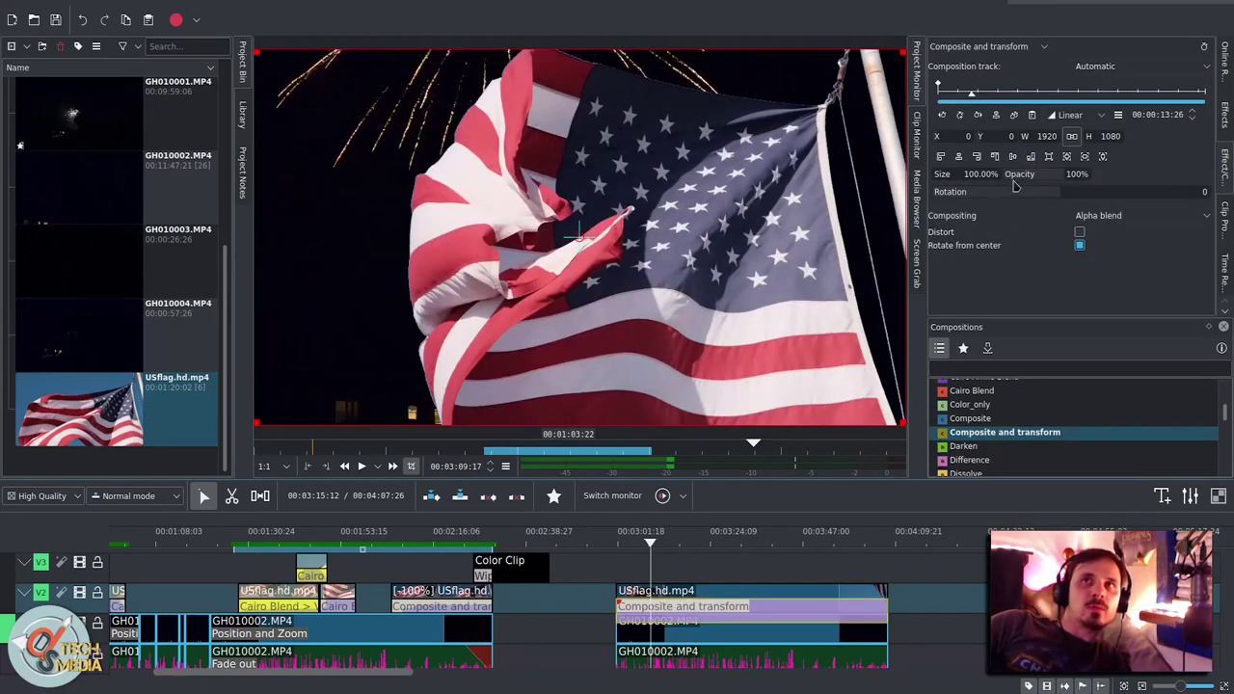
# Step: Make the flag layer partly transparent, preview it, and set its size to 100%
pyautogui.moveTo(1028, 173); pyautogui.dragTo(1027, 173)
pyautogui.press('space')
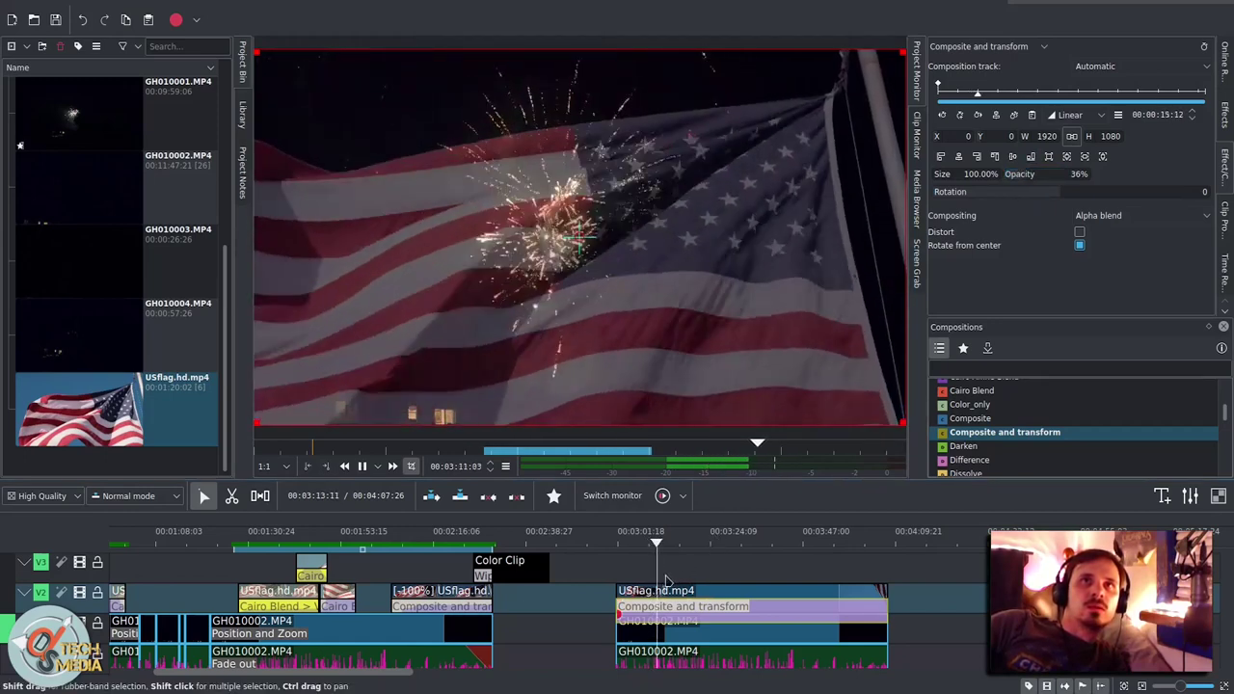
pyautogui.press('space')
pyautogui.write('100')
pyautogui.press('Return')
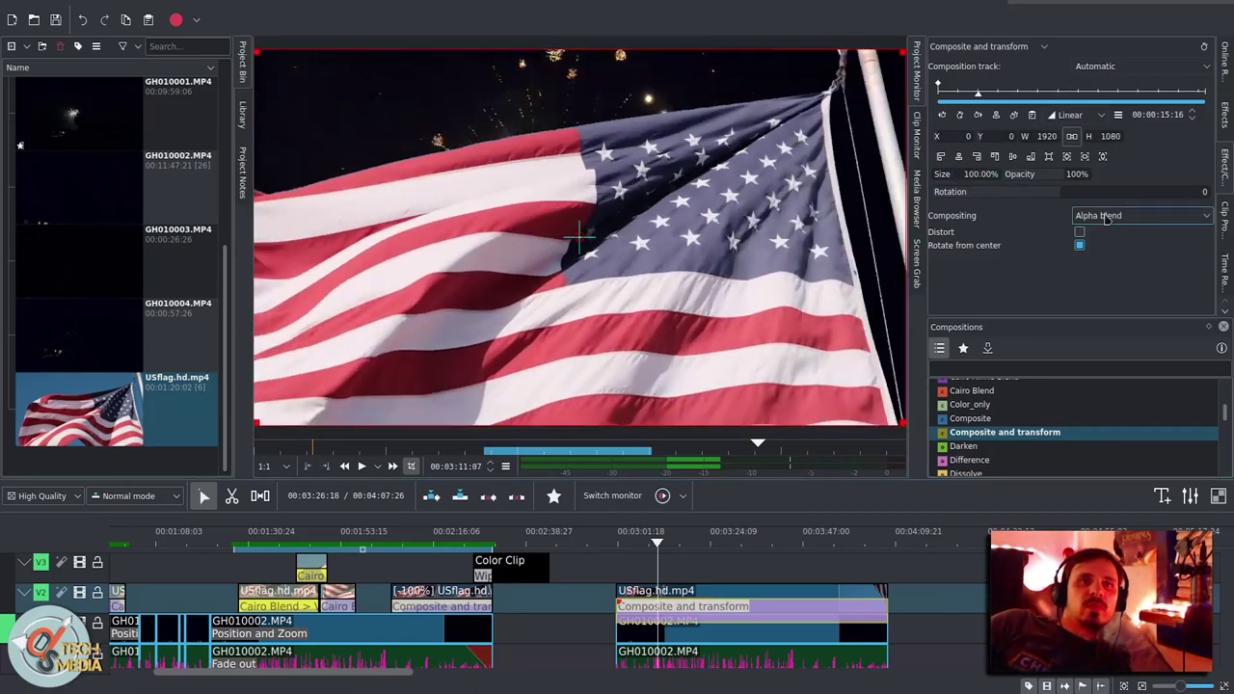
# Step: Browse the Composite and transform blend modes, returning to Alpha Blend
pyautogui.scroll(-1, 1106, 218)
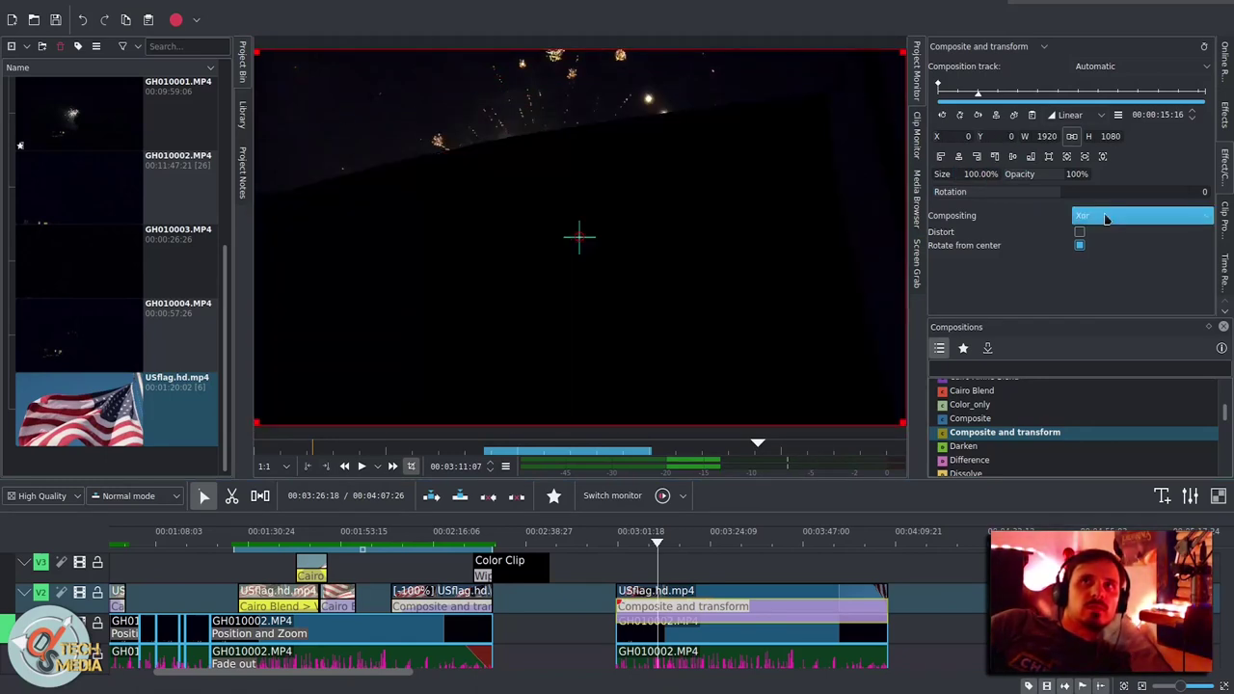
pyautogui.scroll(1, 1107, 218)
pyautogui.click(1106, 218)
pyautogui.click(1106, 218)
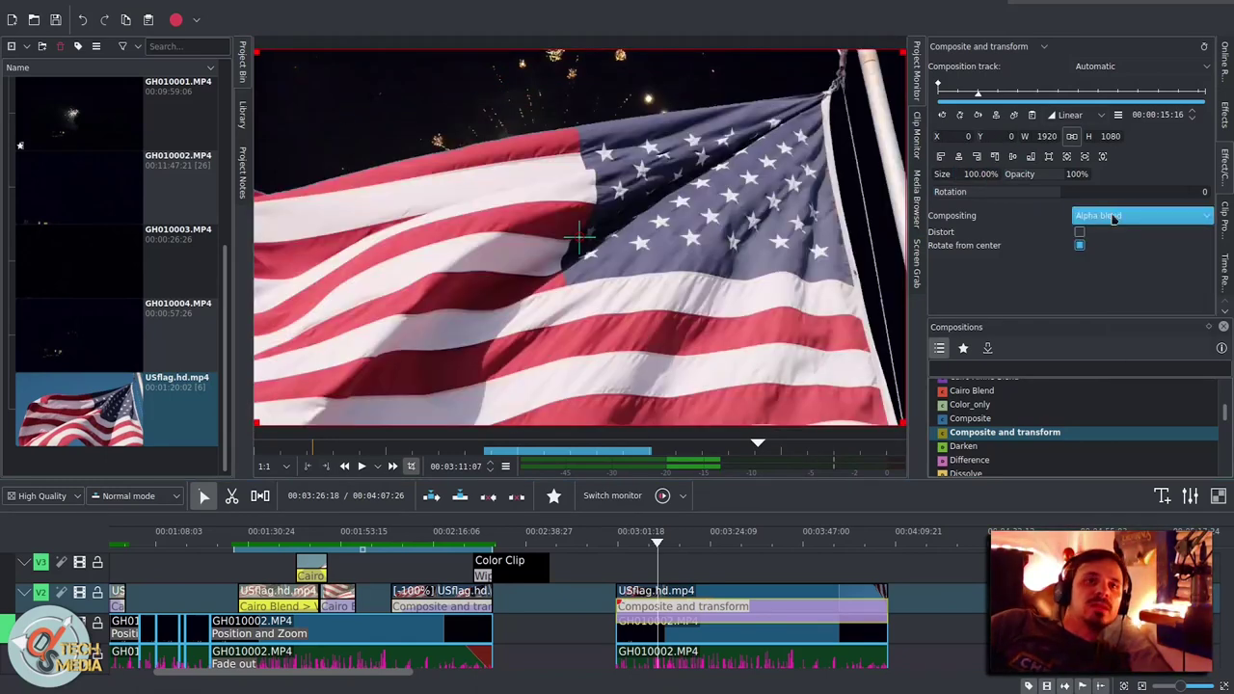
pyautogui.scroll(-2, 1106, 218)
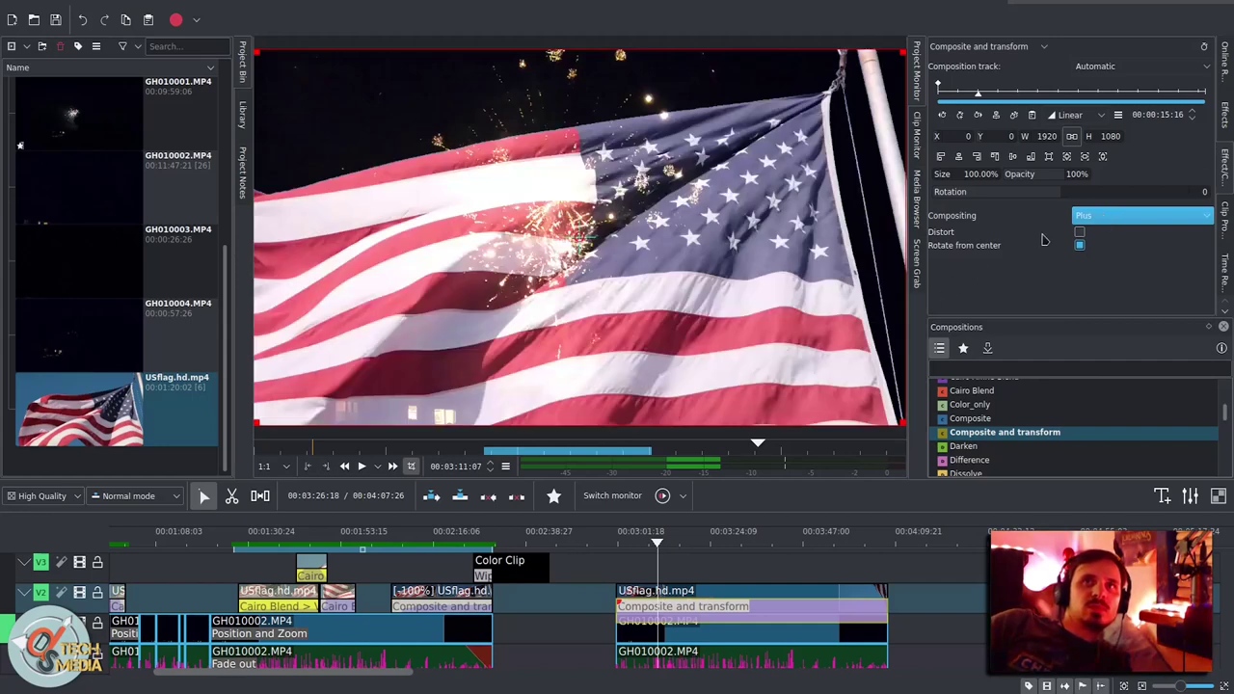
pyautogui.scroll(-1, 1087, 225)
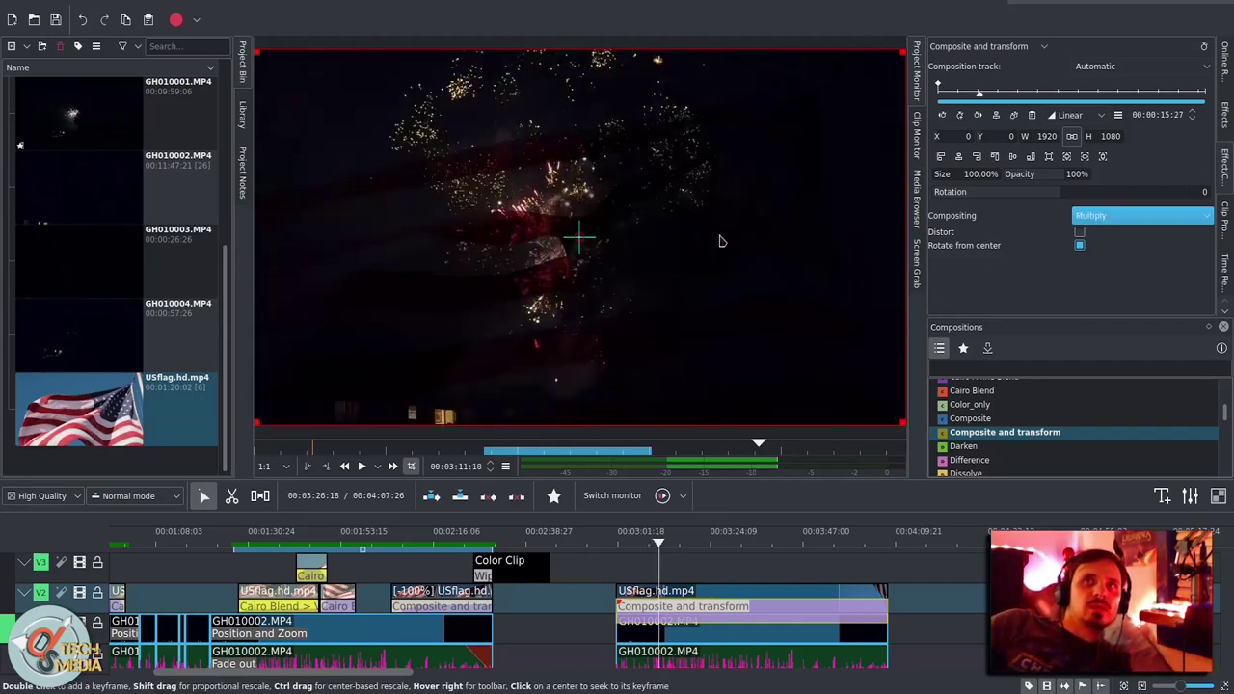
pyautogui.click(1092, 177)
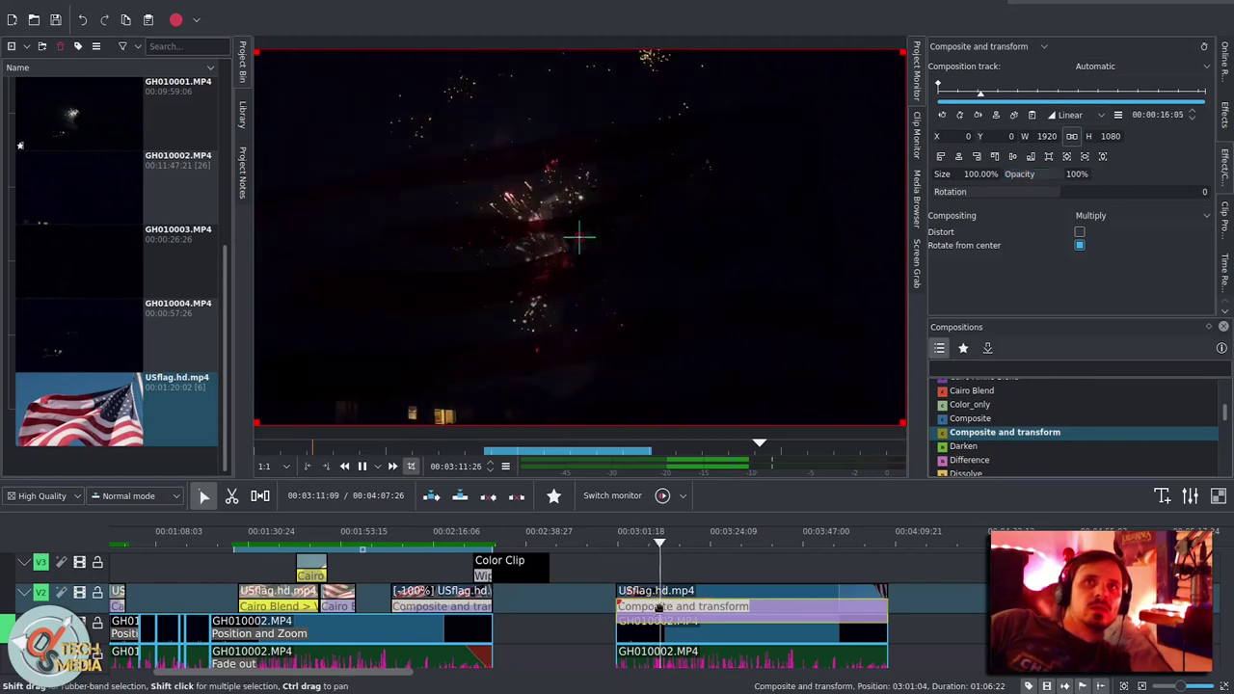
# Step: Select the composition further into the flag clip and scroll Compositing through to Hard light
pyautogui.click(726, 572)
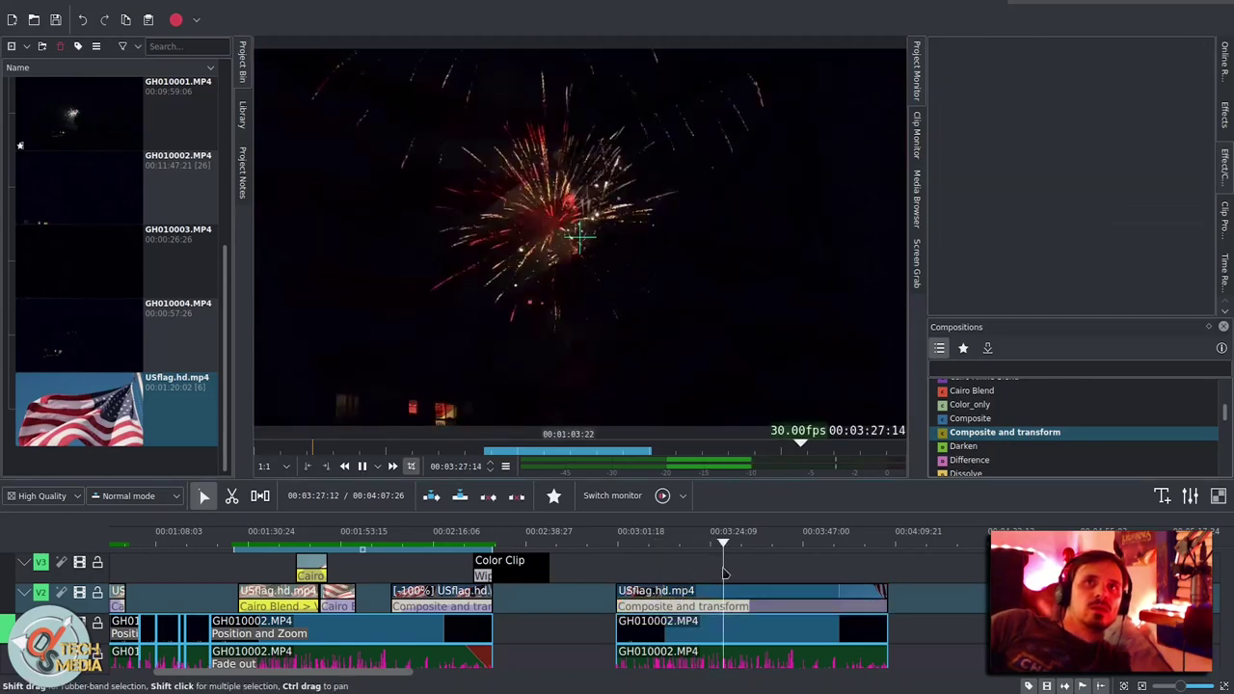
pyautogui.click(725, 606)
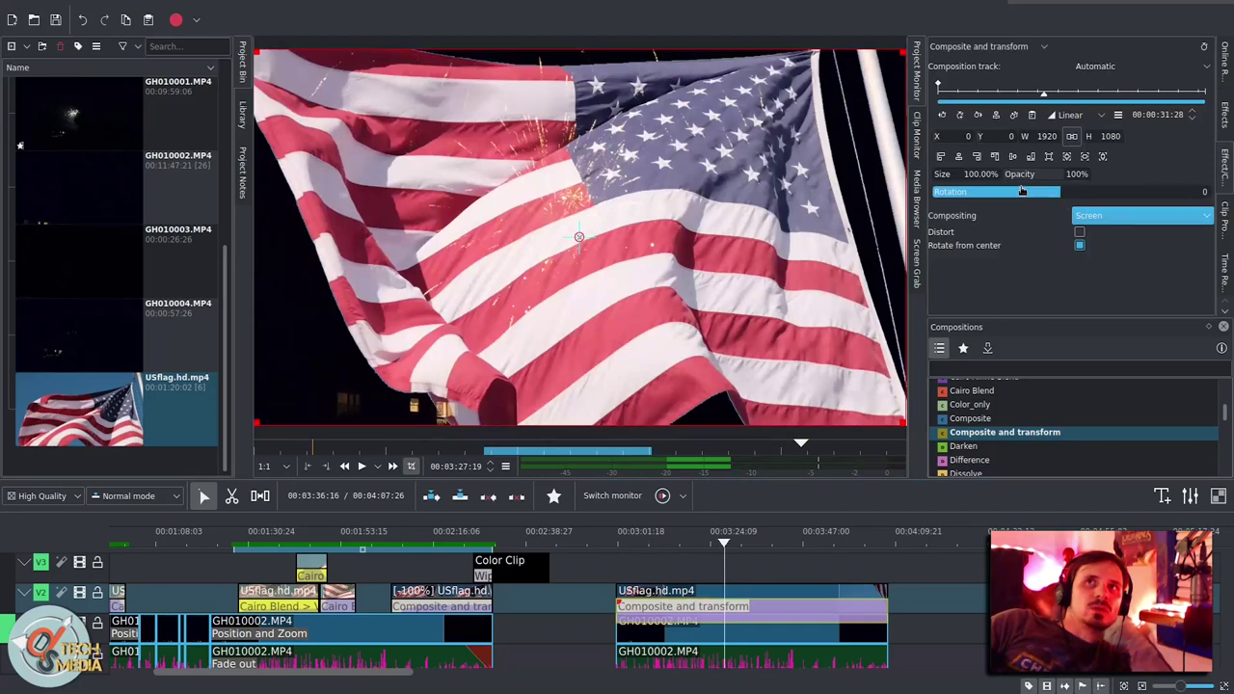
pyautogui.scroll(-3, 1121, 216)
pyautogui.scroll(-1, 1122, 216)
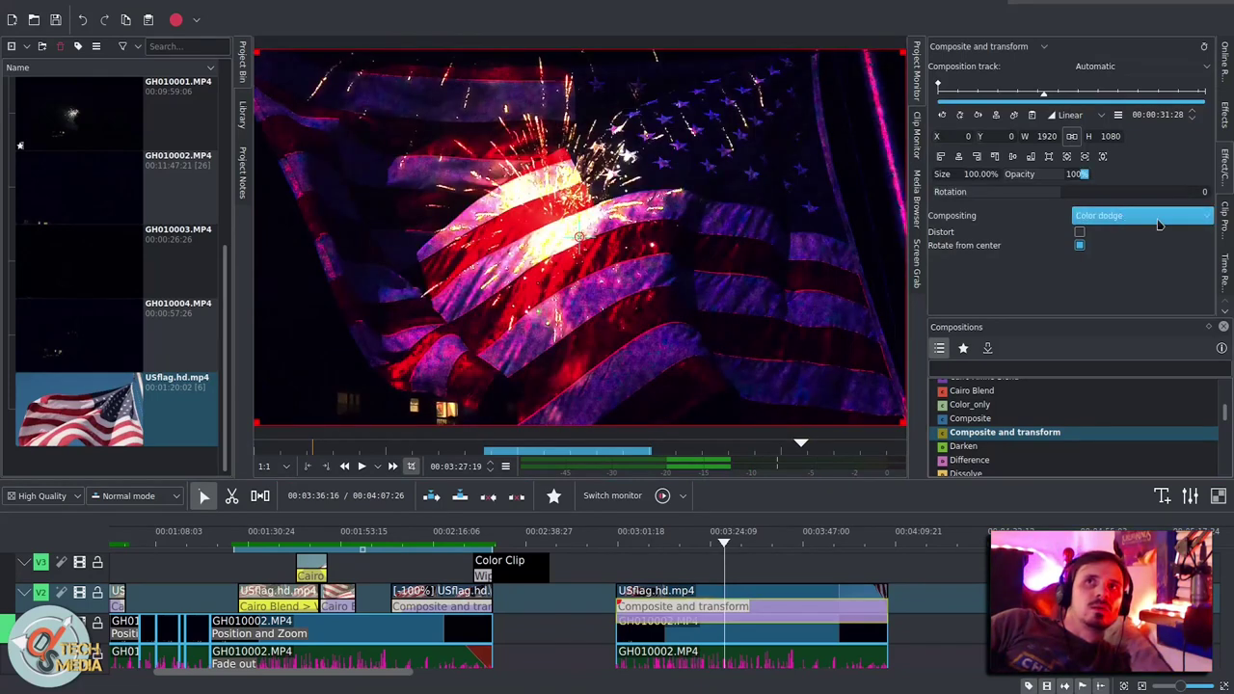
pyautogui.scroll(-1, 1141, 222)
pyautogui.scroll(-1, 1141, 222)
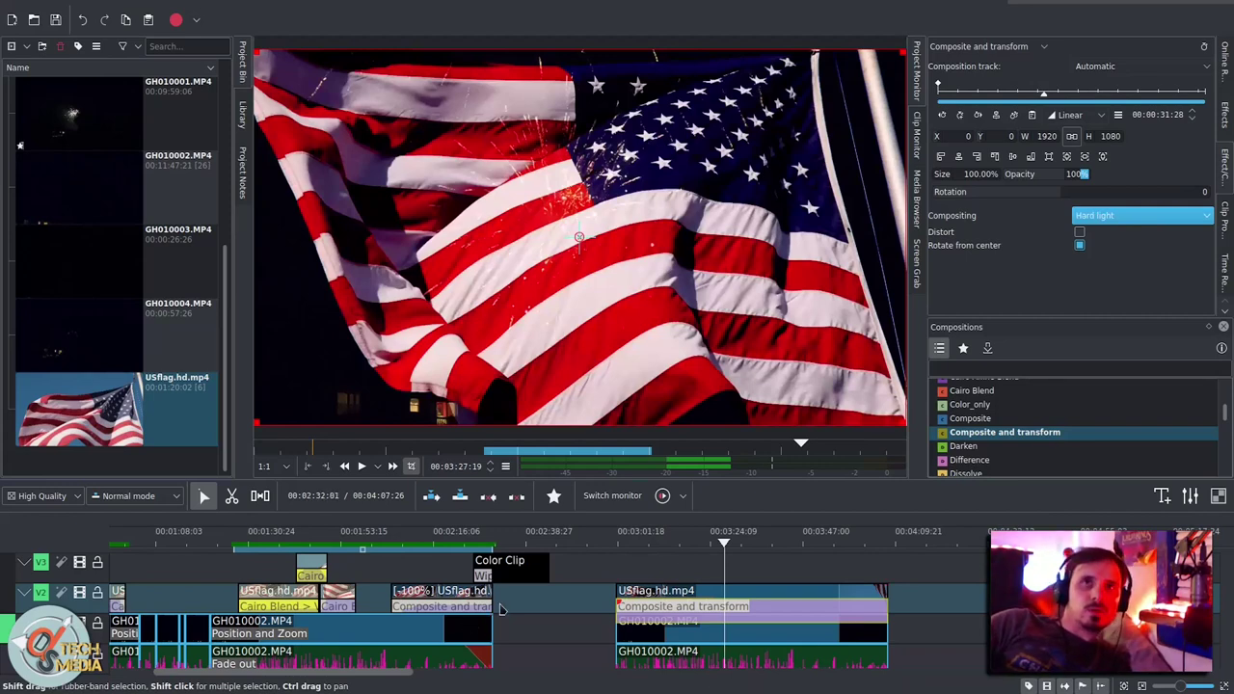
# Step: Play back the Hard light blend of the flag over the fireworks from about 00:03:20
pyautogui.click(692, 570)
pyautogui.press('space')
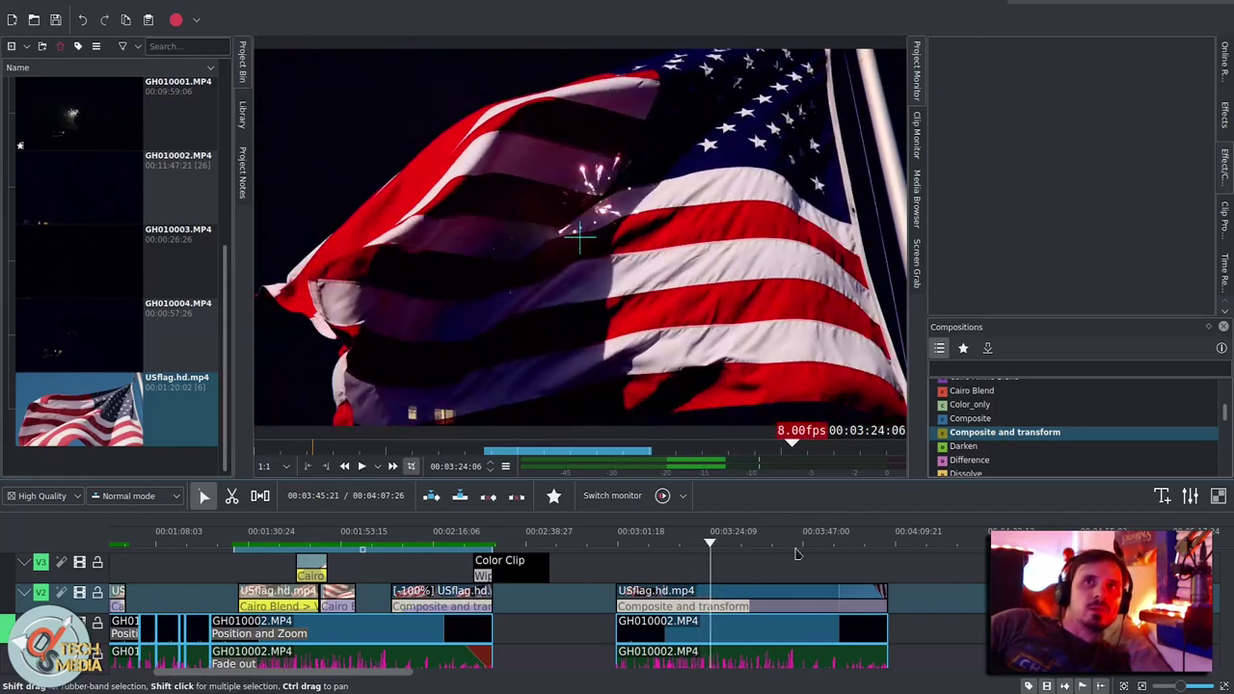
pyautogui.click(741, 596)
pyautogui.click(743, 606)
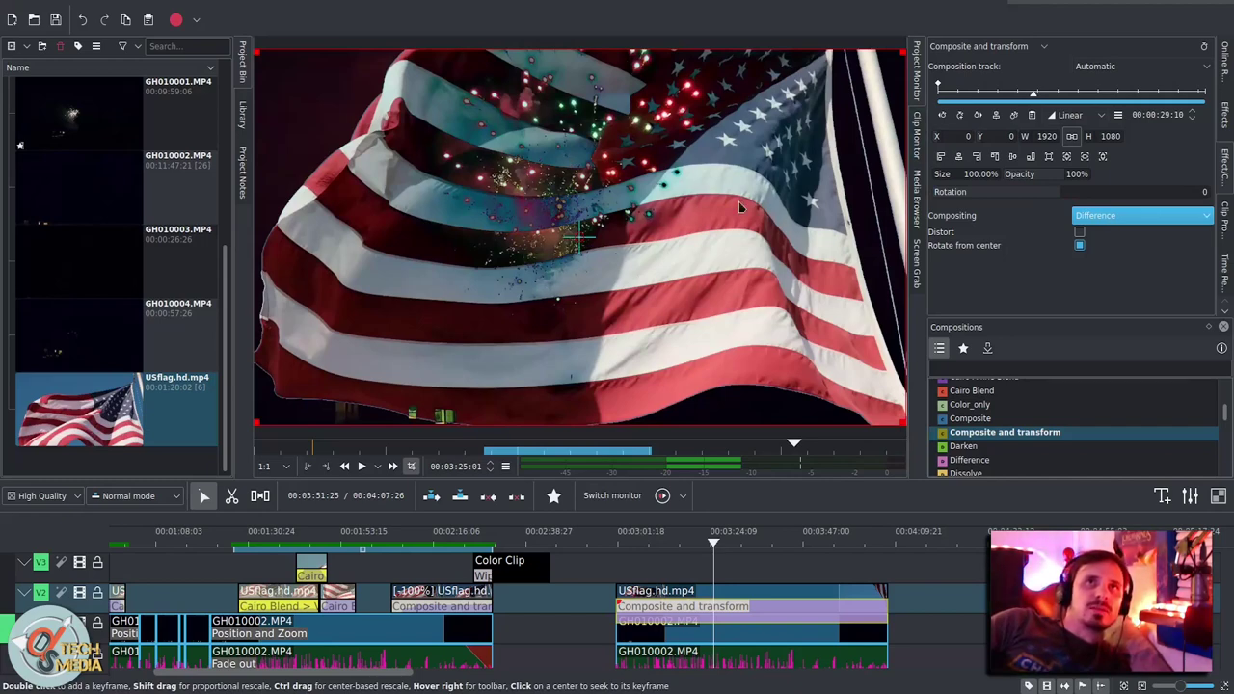
pyautogui.scroll(-1, 1109, 216)
pyautogui.press('space')
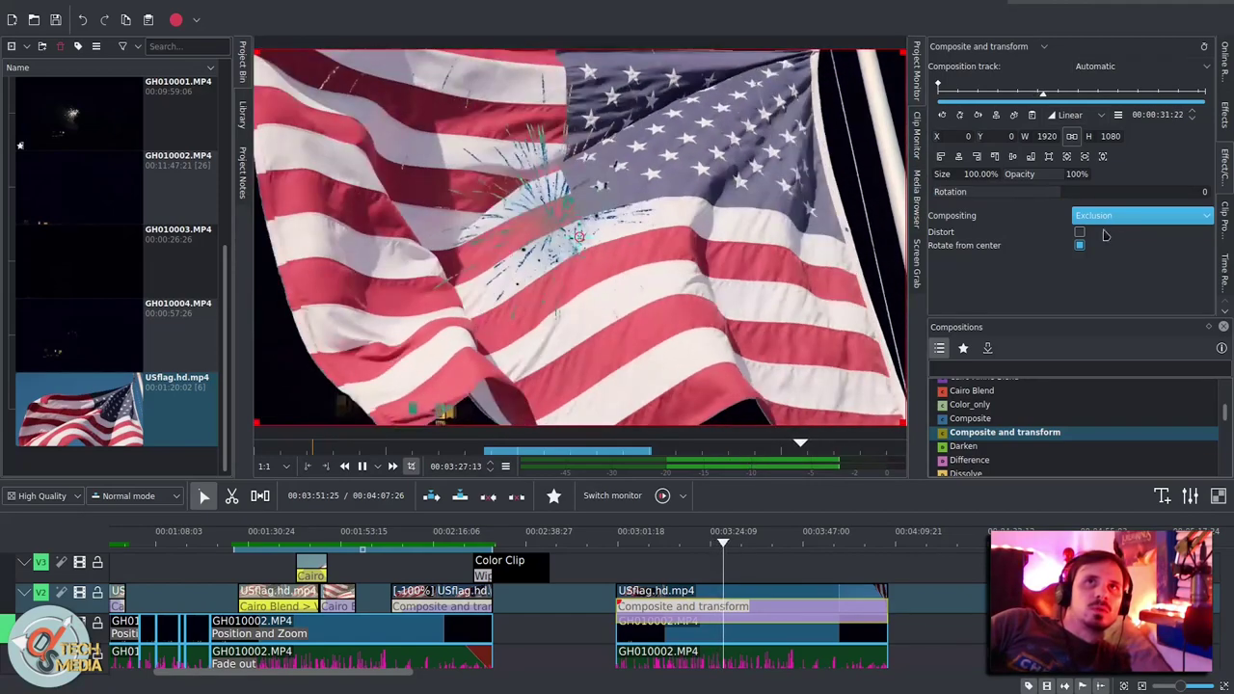
pyautogui.click(646, 175)
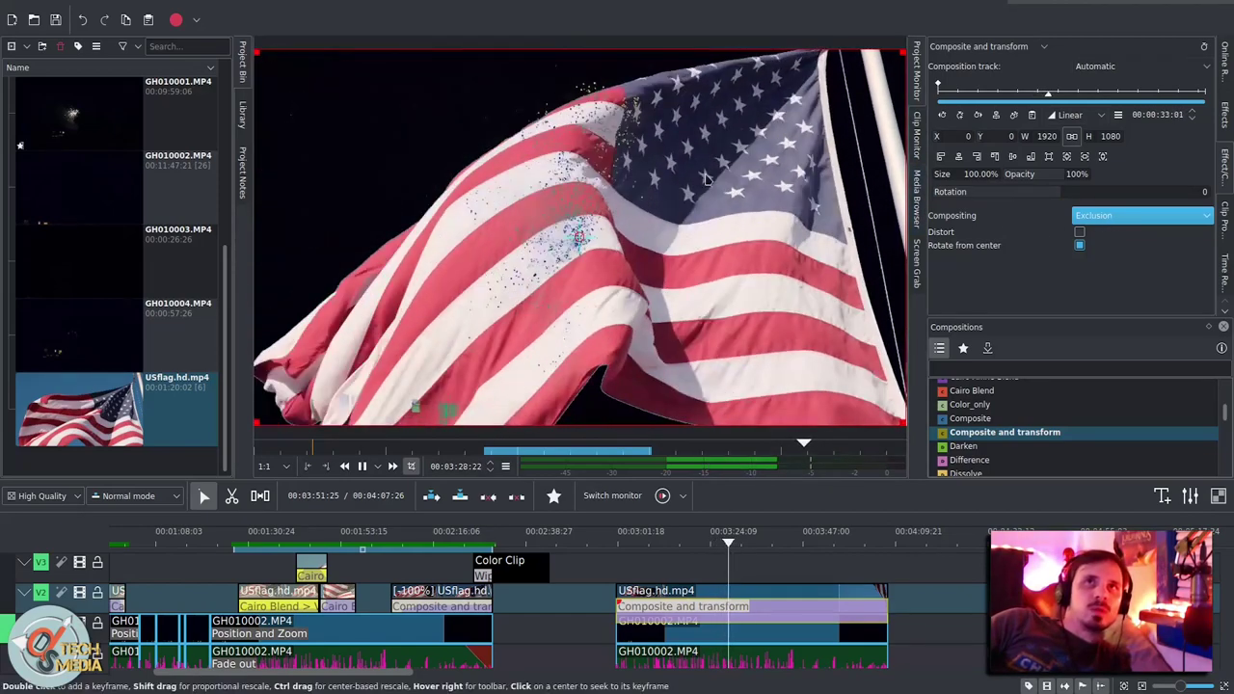
pyautogui.click(783, 190)
# Step: Cycle the compositing modes back to Hard light, then delete the Composite and transform composition
pyautogui.scroll(-1, 1114, 218)
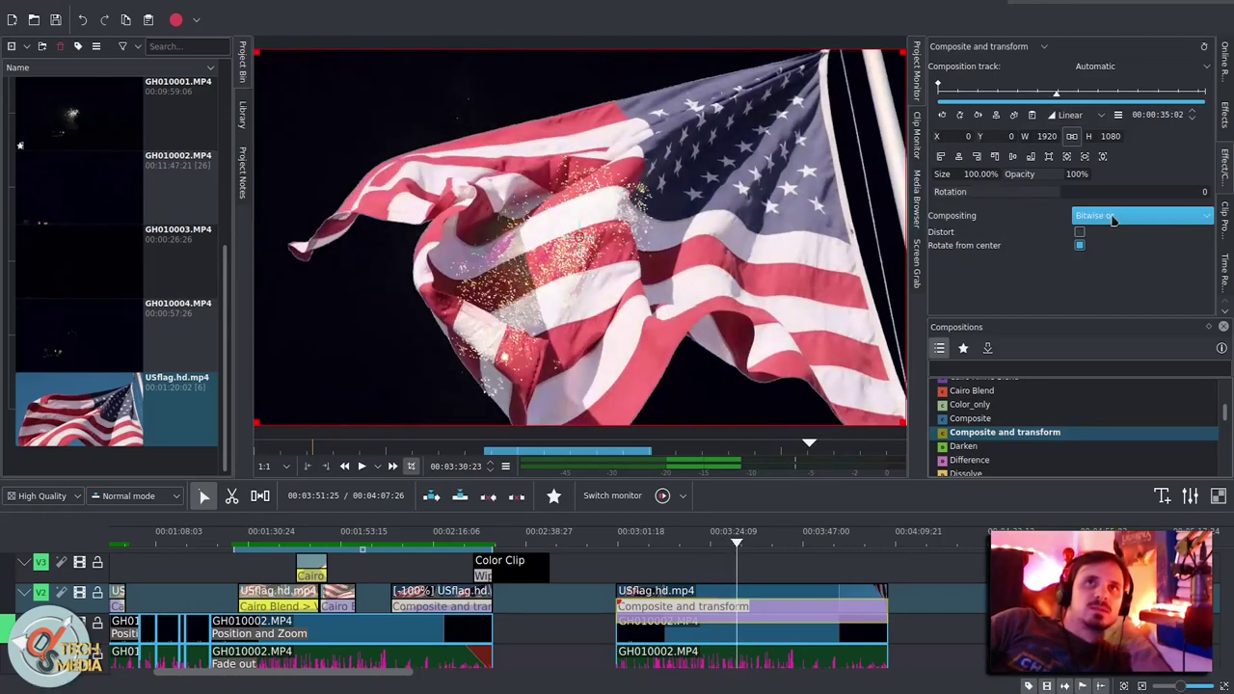
pyautogui.scroll(-1, 1113, 218)
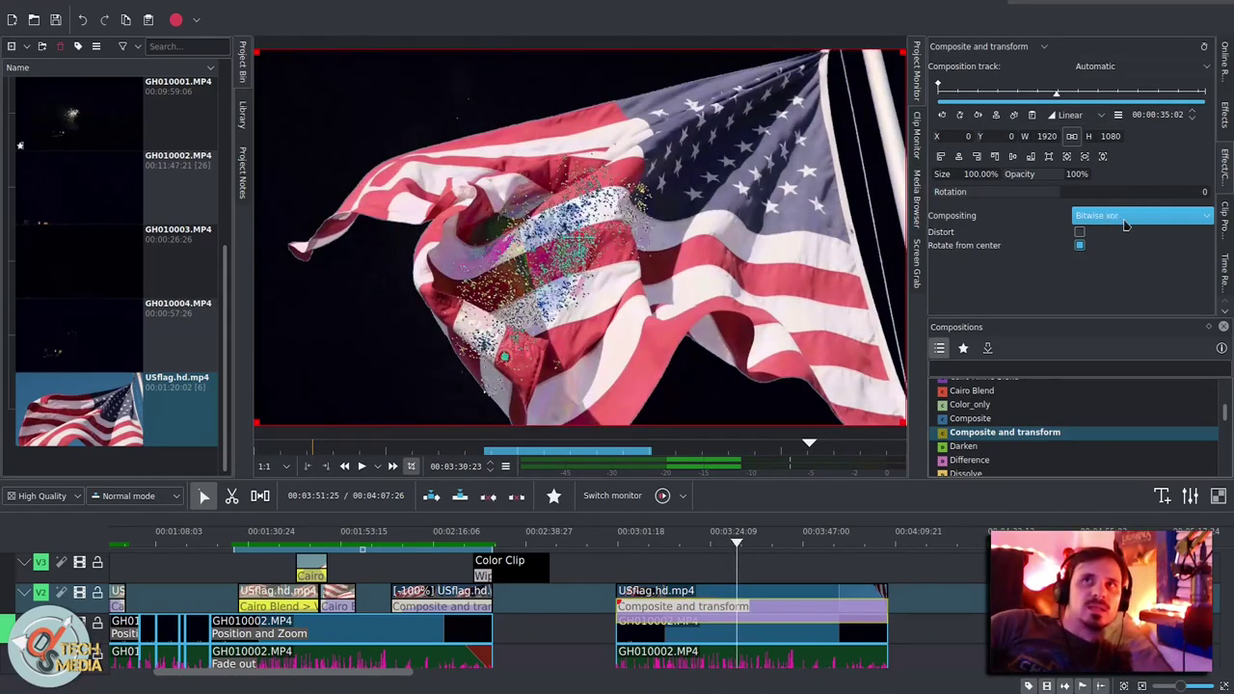
pyautogui.scroll(-1, 1123, 224)
pyautogui.scroll(1, 1124, 223)
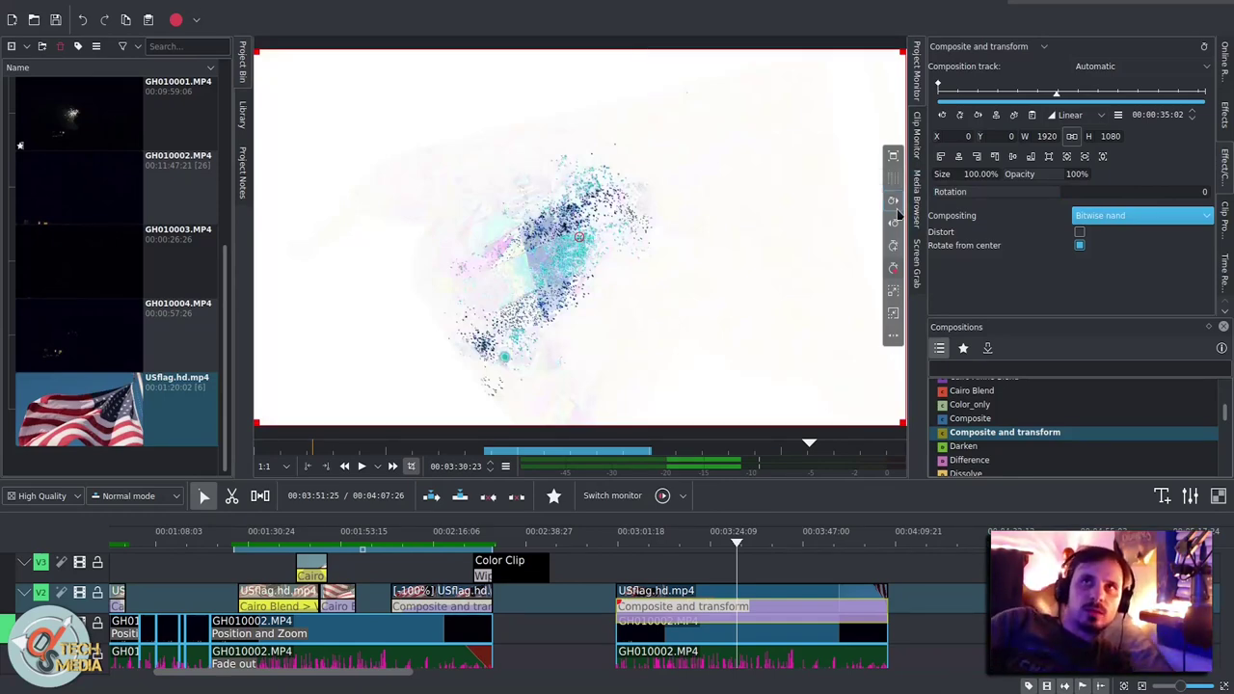
pyautogui.scroll(8, 1111, 218)
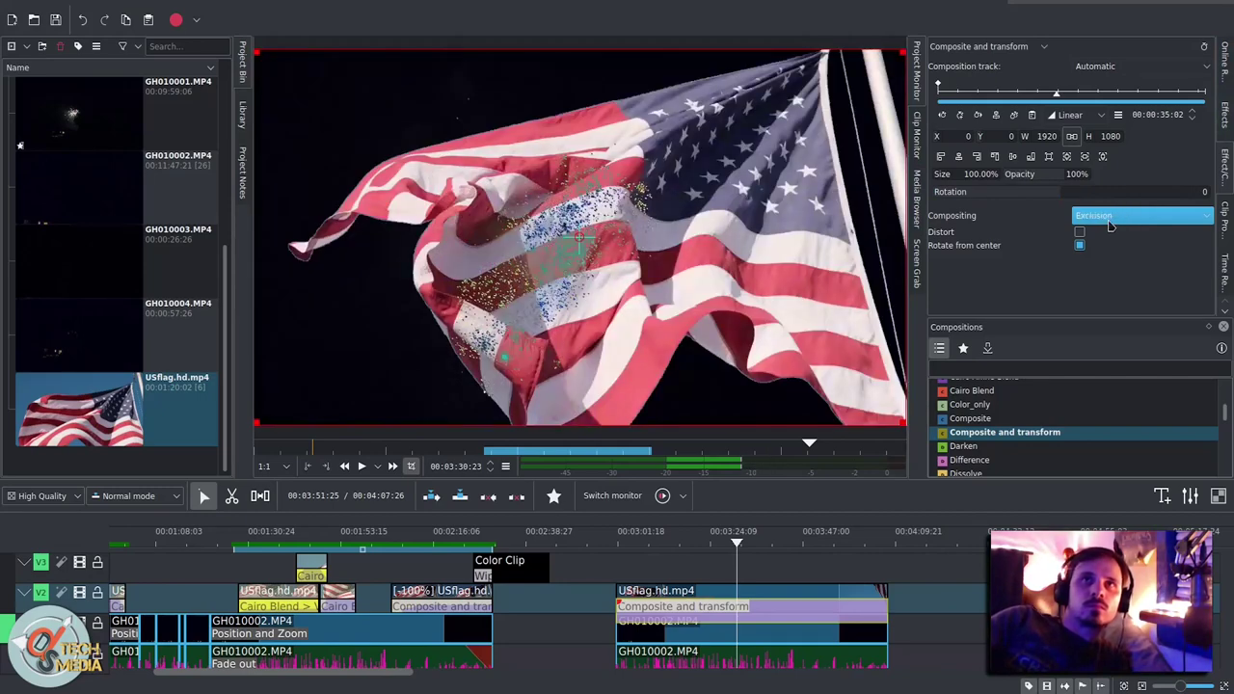
pyautogui.press('space')
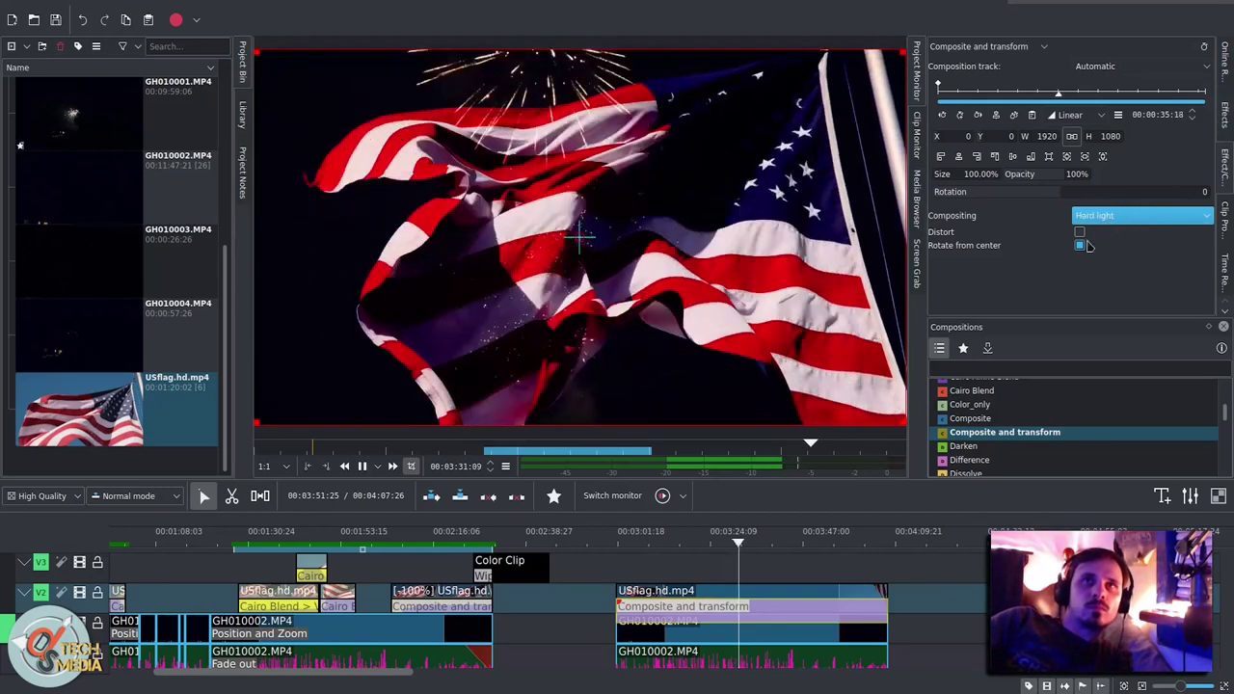
pyautogui.press('Delete')
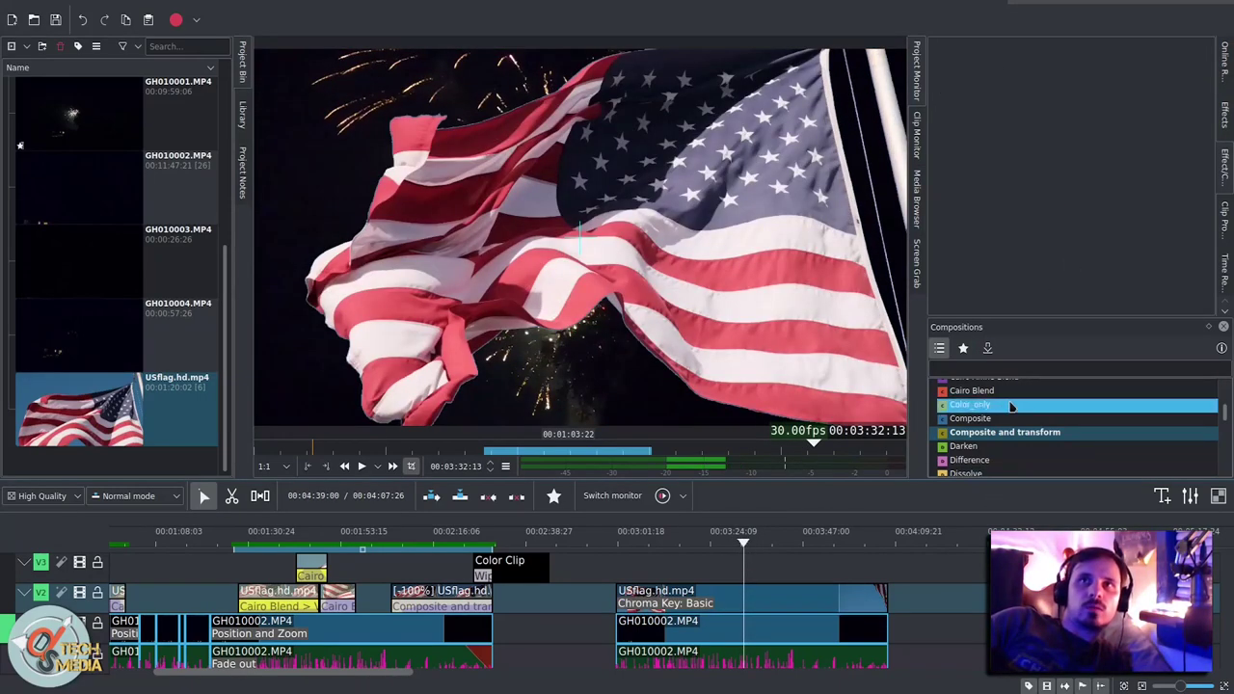
# Step: Add a Cairo Blend composition to the flag clip and browse its blend modes
pyautogui.moveTo(972, 390); pyautogui.dragTo(648, 605)
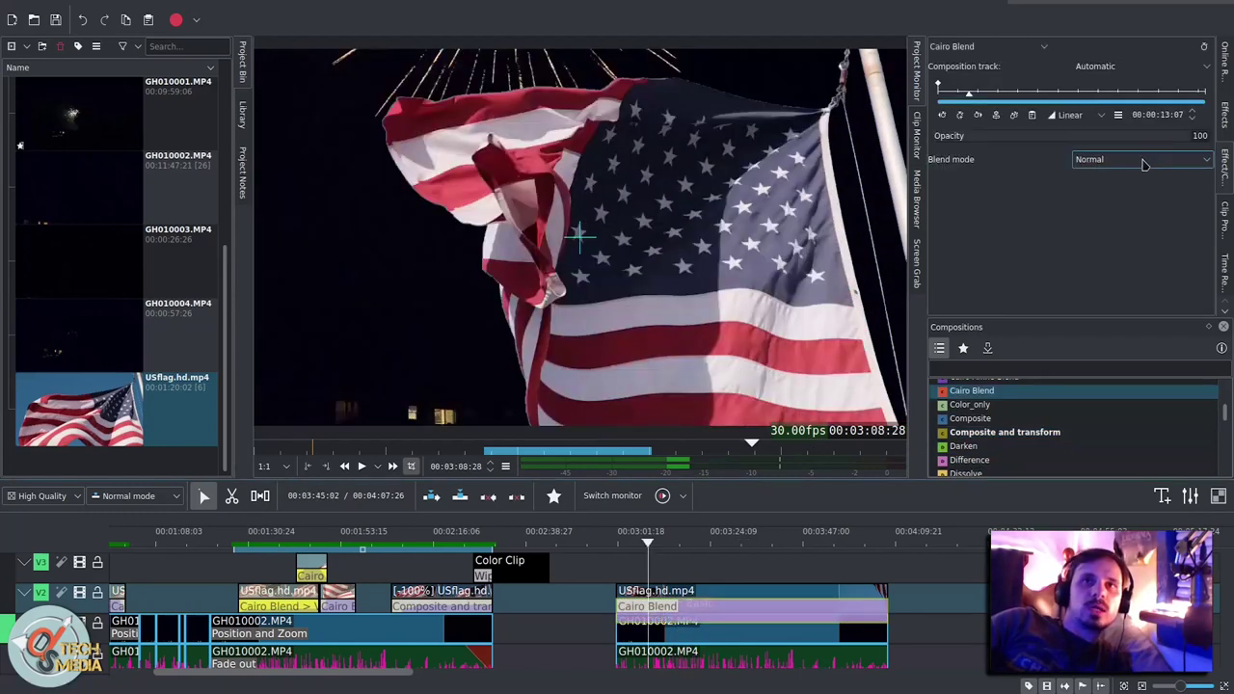
pyautogui.scroll(-1, 1142, 161)
pyautogui.click(687, 592)
pyautogui.click(680, 605)
pyautogui.scroll(-2, 1133, 161)
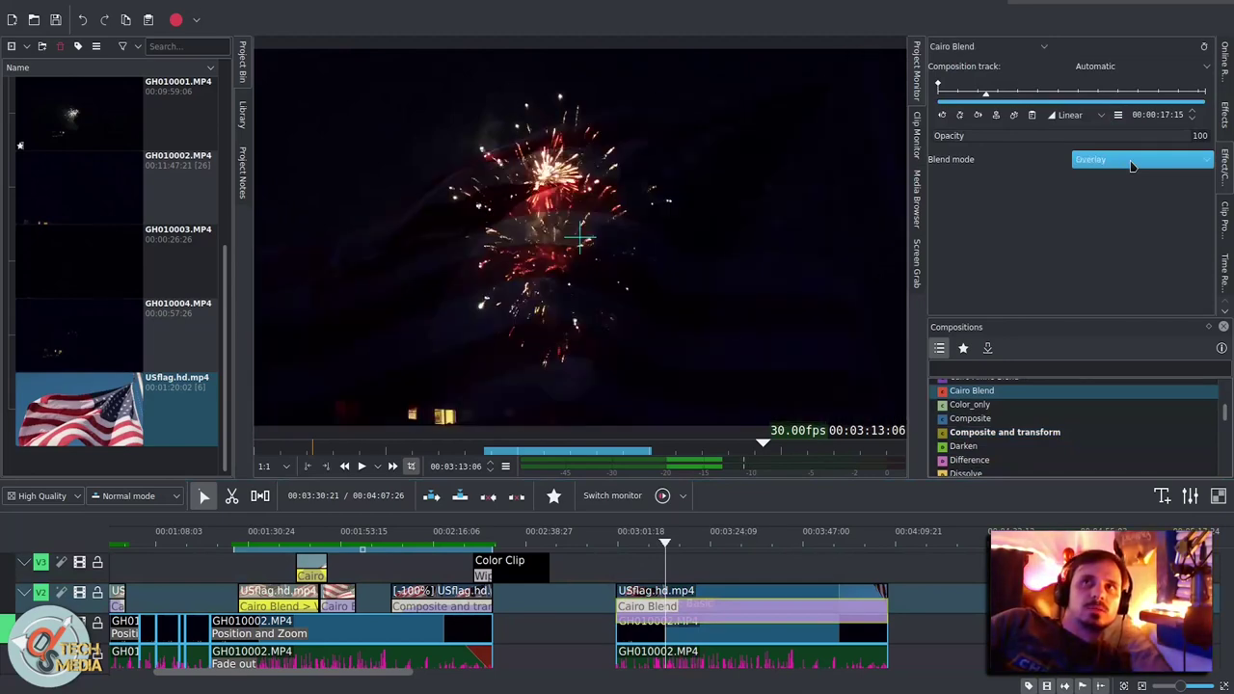
pyautogui.scroll(-1, 1133, 165)
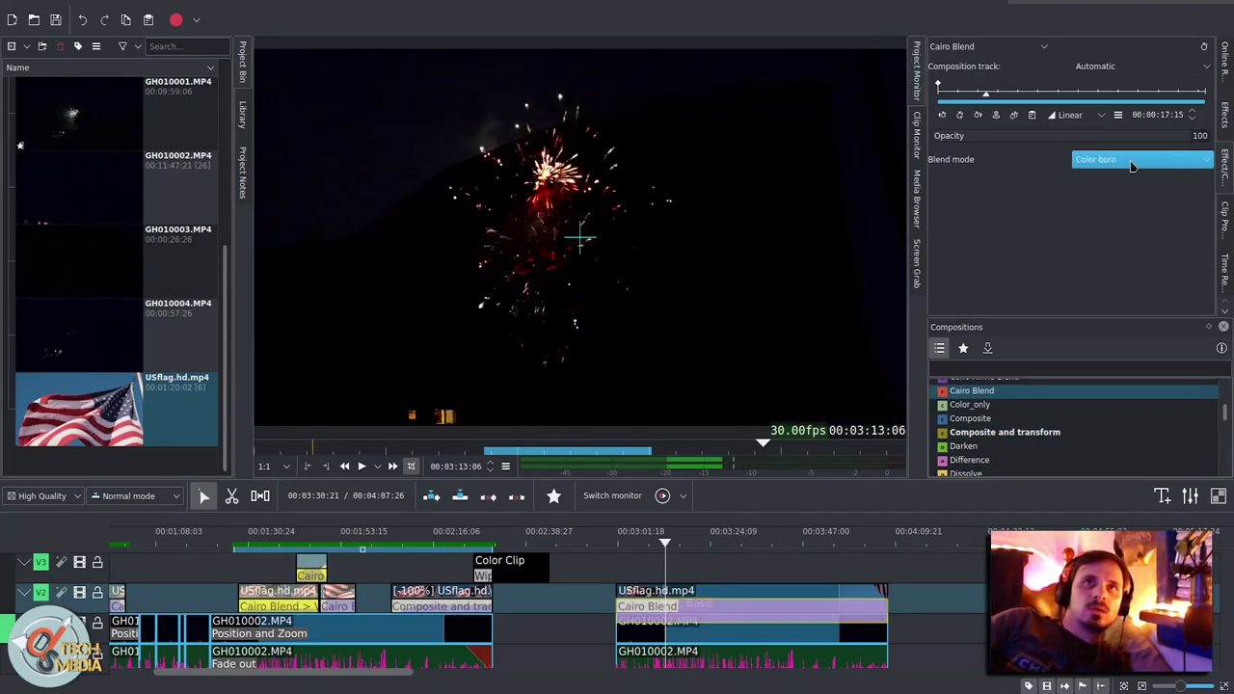
pyautogui.scroll(-3, 1134, 163)
# Step: Preview the blend around 00:03:10 and lower the Cairo Blend opacity to 67
pyautogui.click(646, 575)
pyautogui.moveTo(646, 576); pyautogui.dragTo(653, 577)
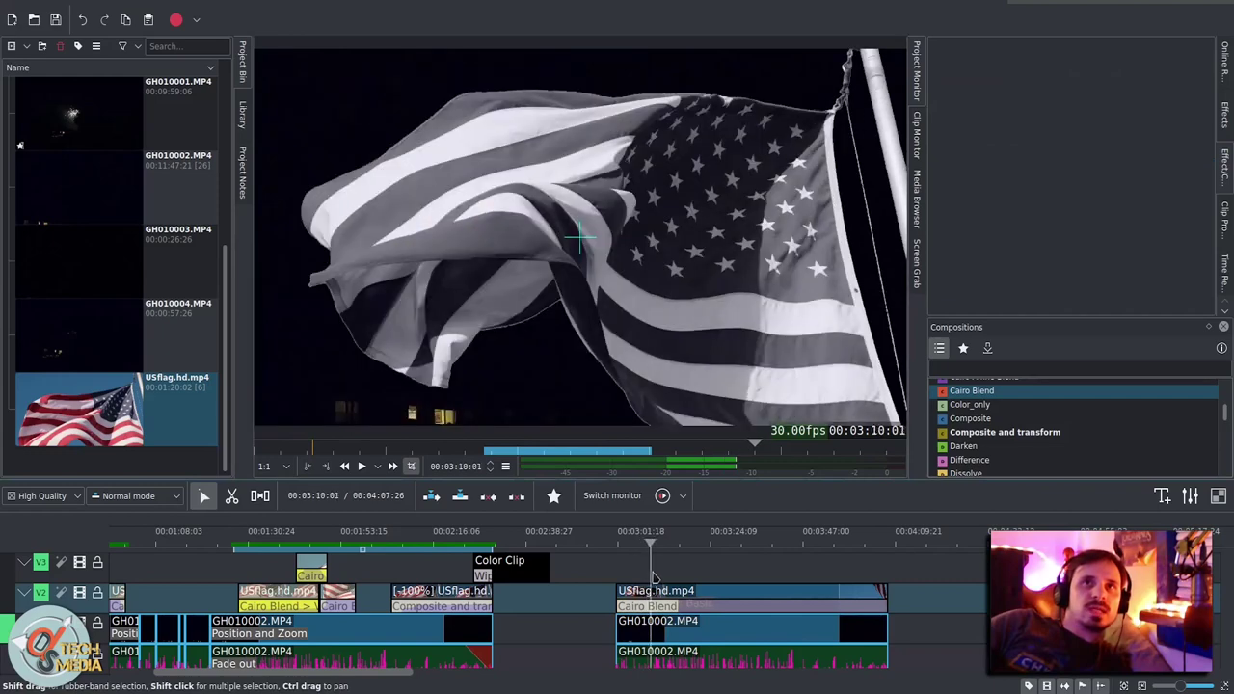
pyautogui.press('space')
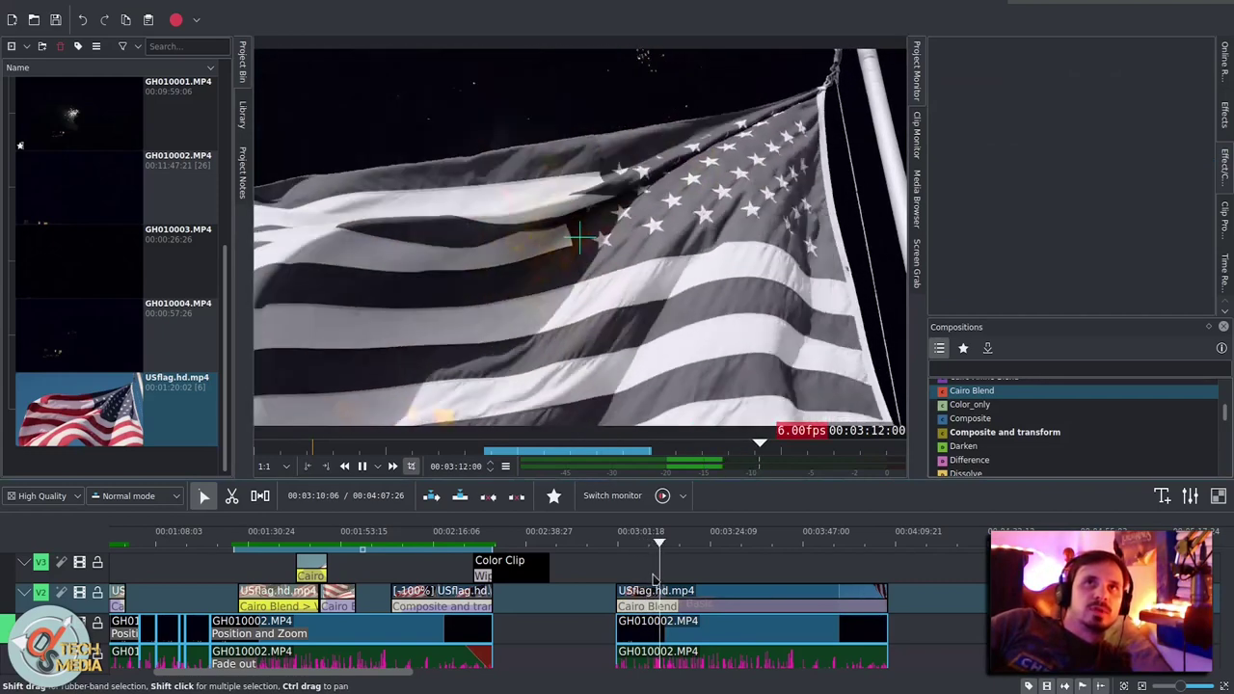
pyautogui.click(732, 611)
pyautogui.moveTo(1133, 136); pyautogui.dragTo(1106, 137)
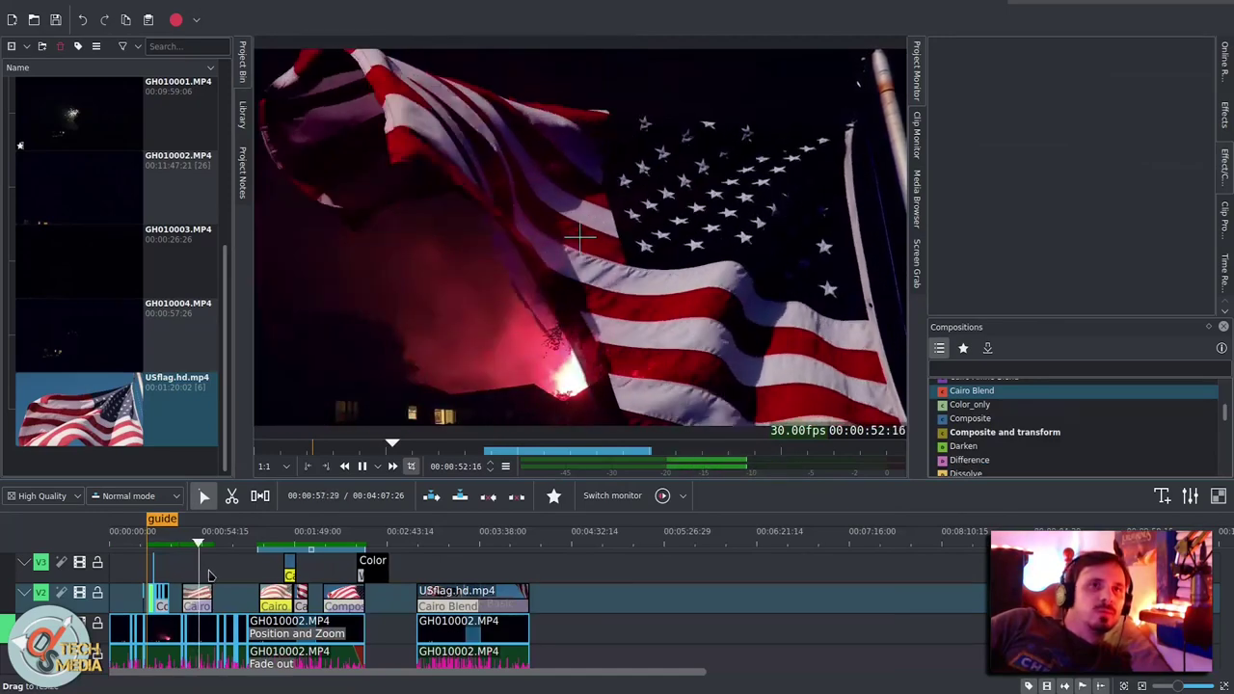
pyautogui.click(268, 574)
pyautogui.click(277, 606)
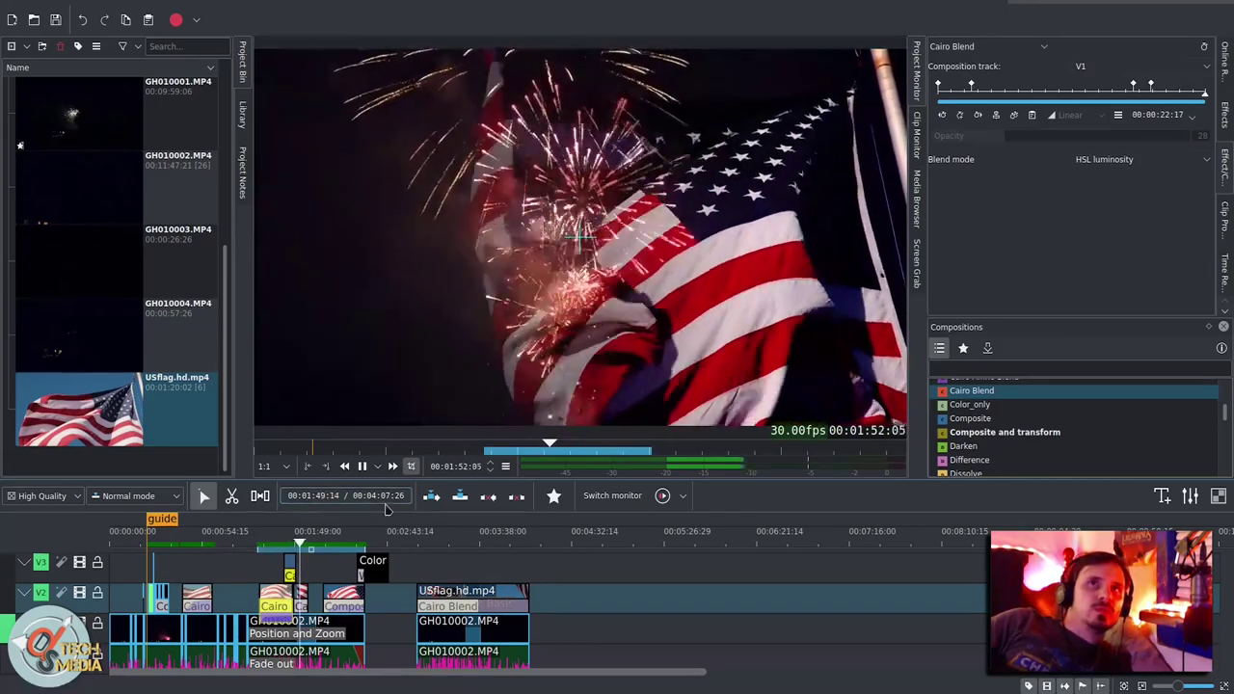
pyautogui.click(326, 576)
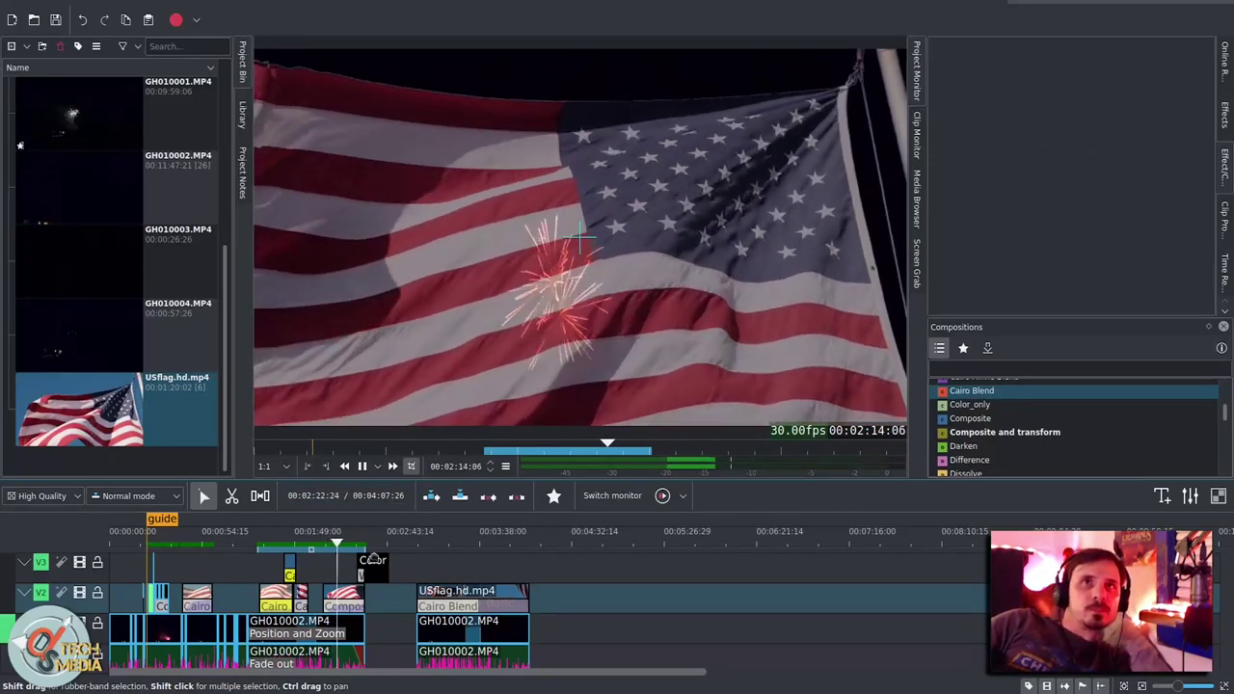
pyautogui.click(531, 136)
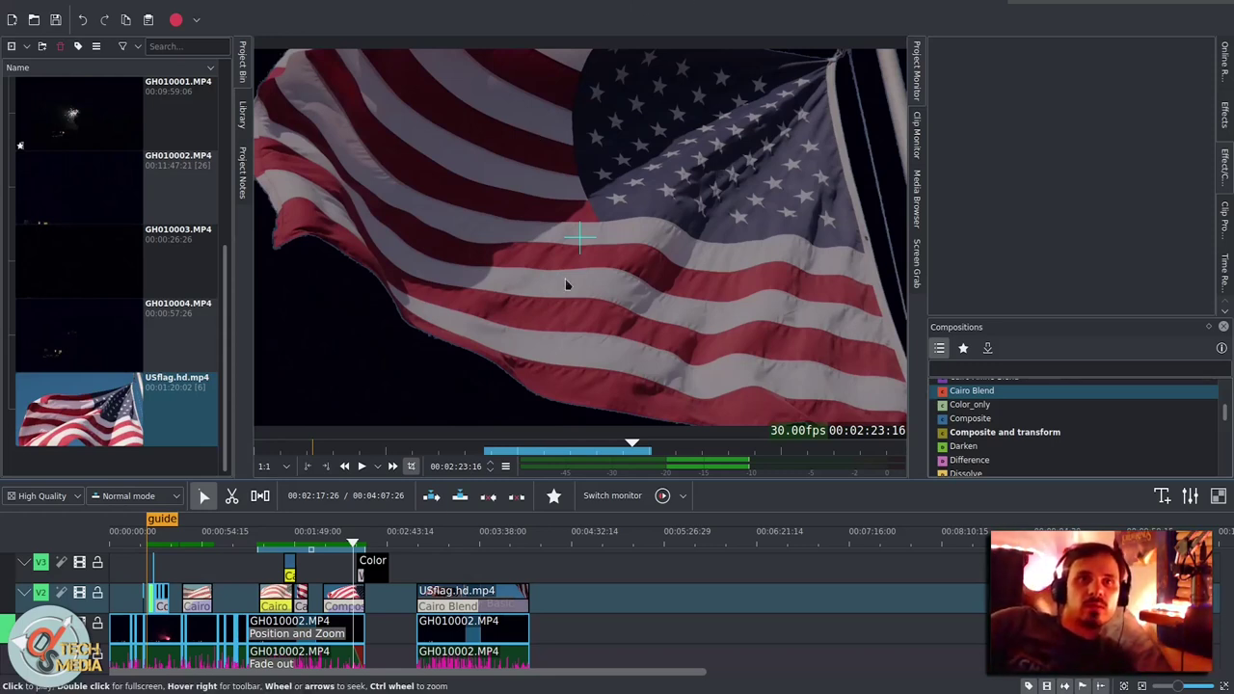
pyautogui.click(337, 567)
pyautogui.click(346, 558)
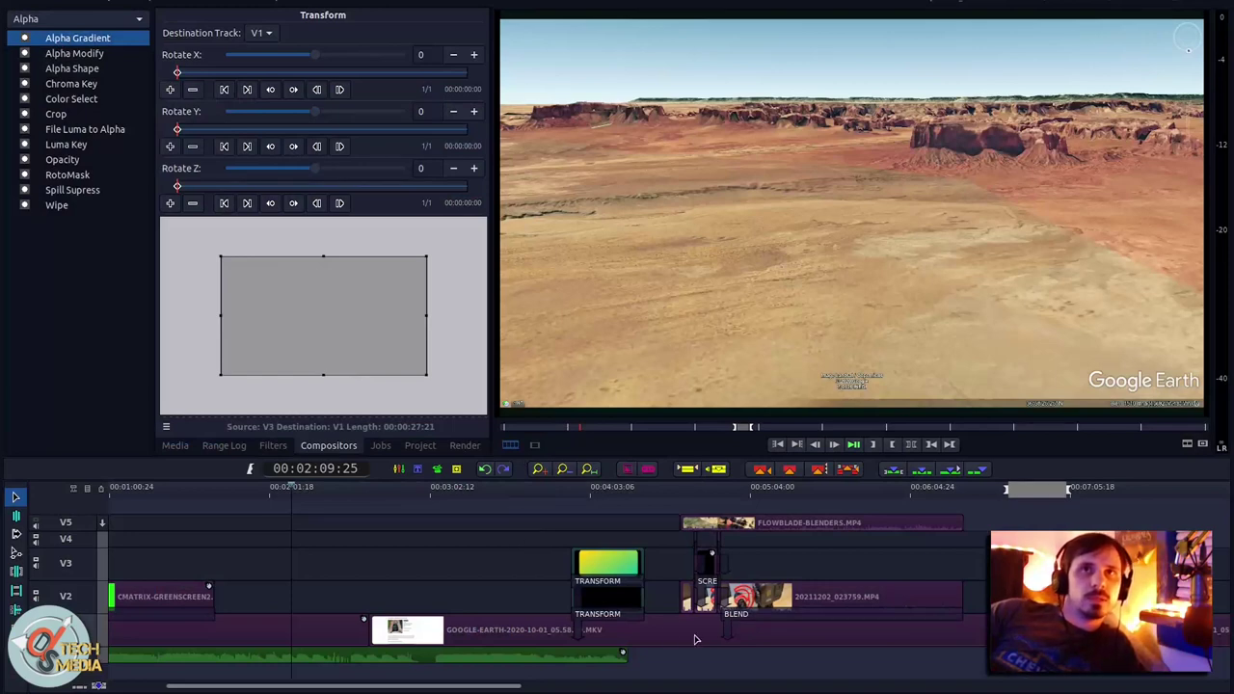
pyautogui.hscroll(3, 695, 640)
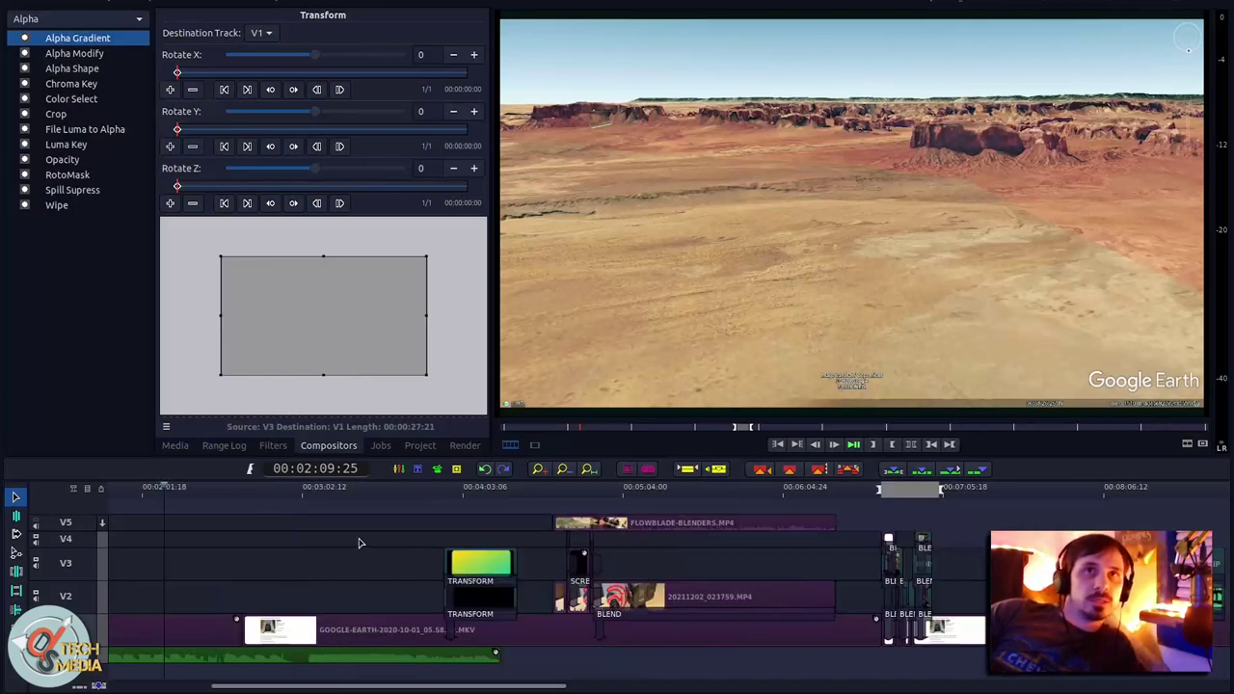
pyautogui.click(569, 487)
pyautogui.scroll(3, 569, 578)
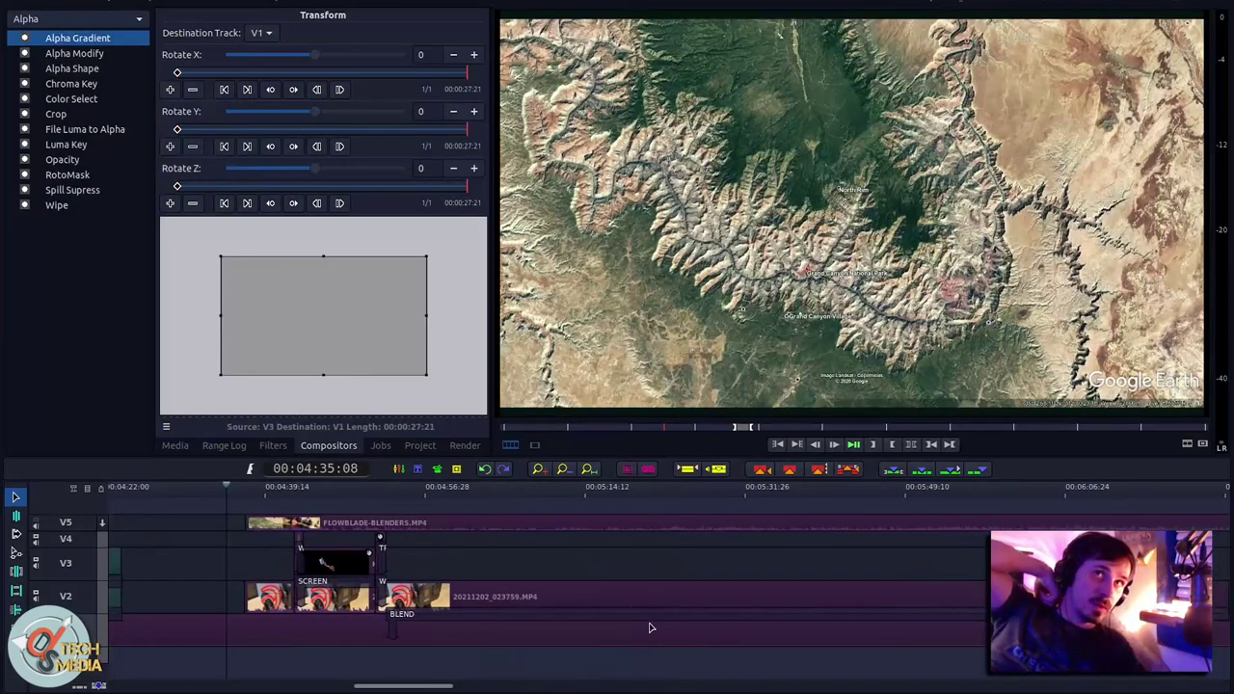
pyautogui.scroll(4, 649, 627)
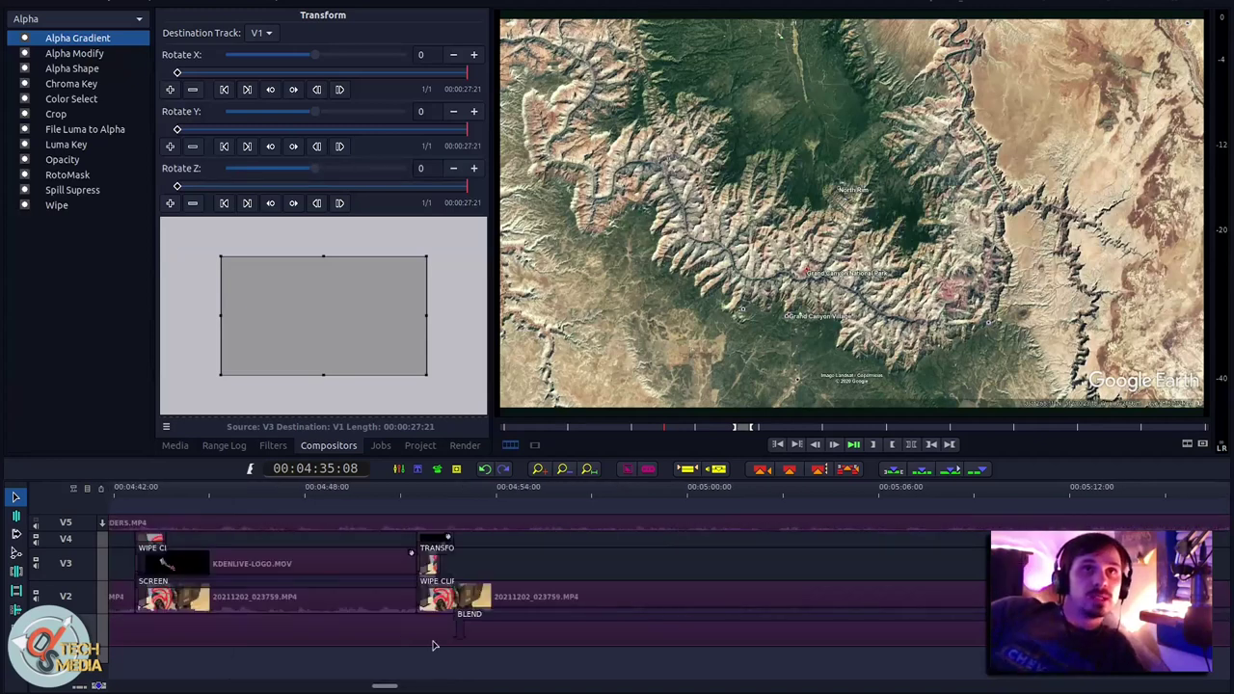
pyautogui.click(503, 615)
pyautogui.click(276, 576)
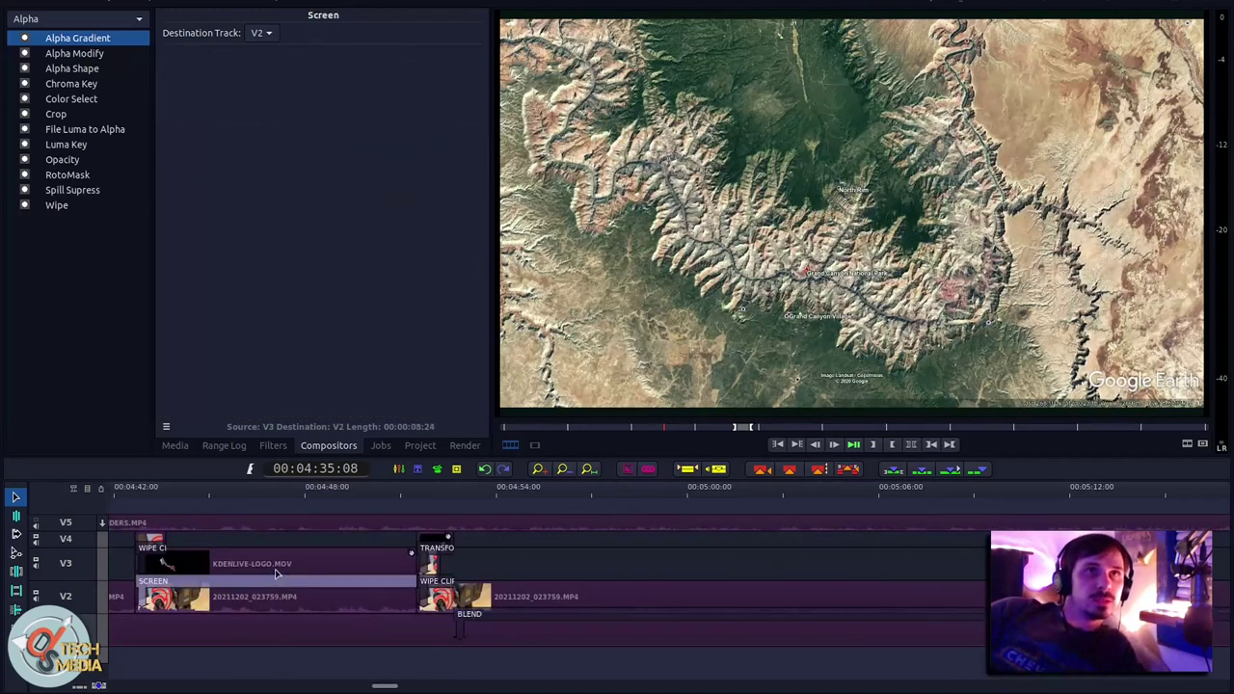
pyautogui.click(434, 550)
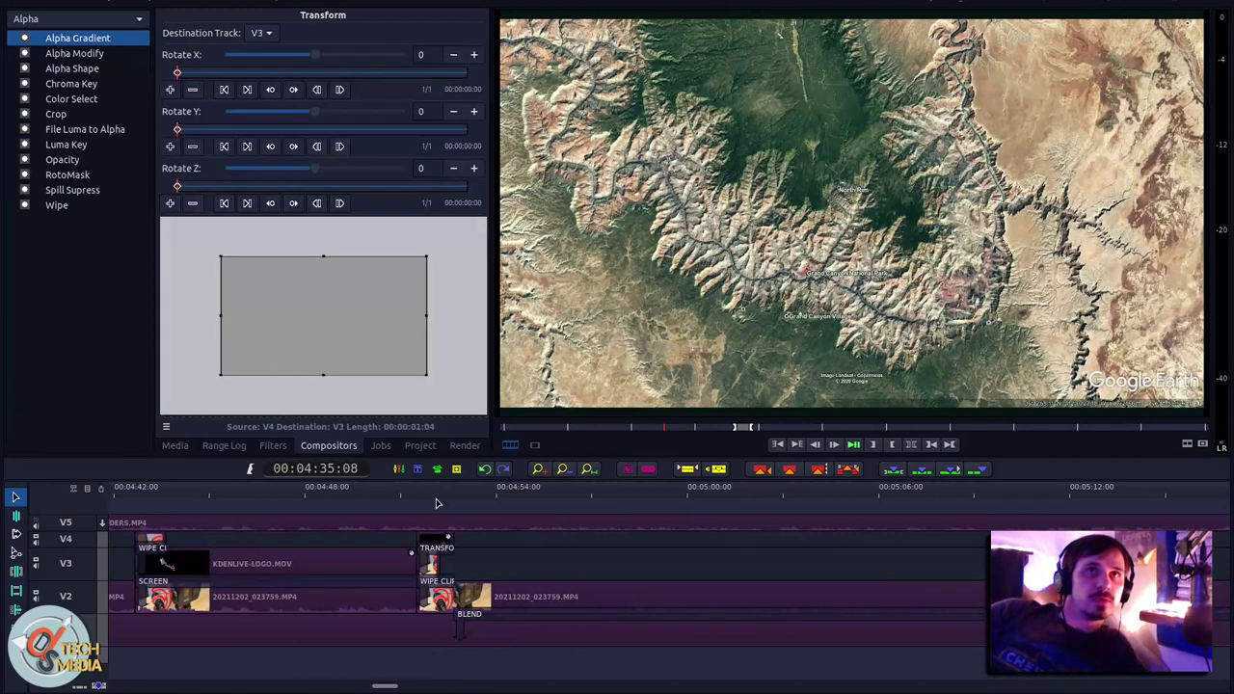
pyautogui.click(137, 499)
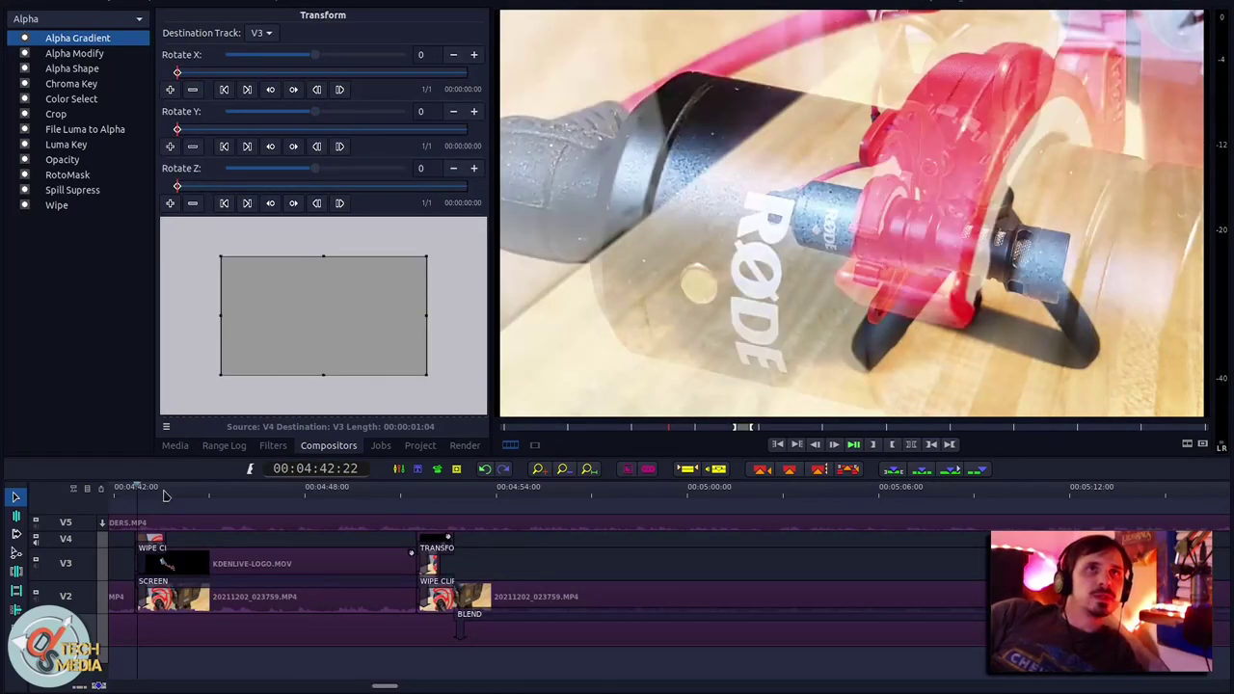
pyautogui.click(140, 490)
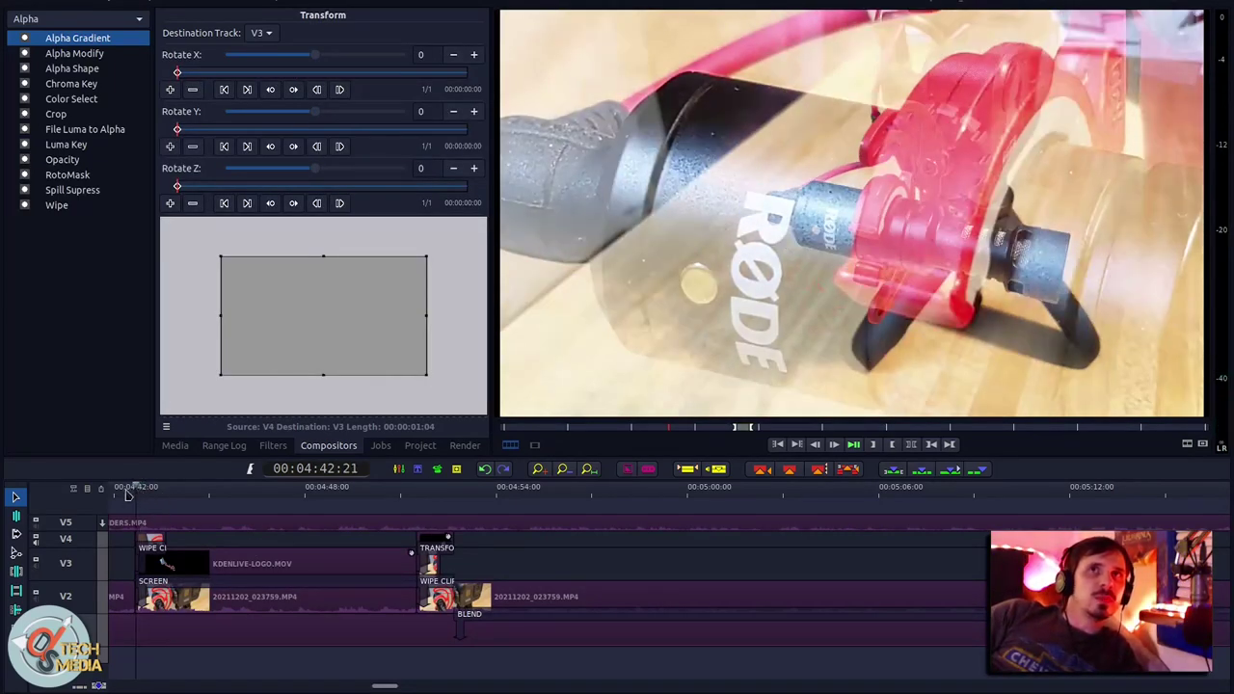
pyautogui.scroll(-1, 251, 542)
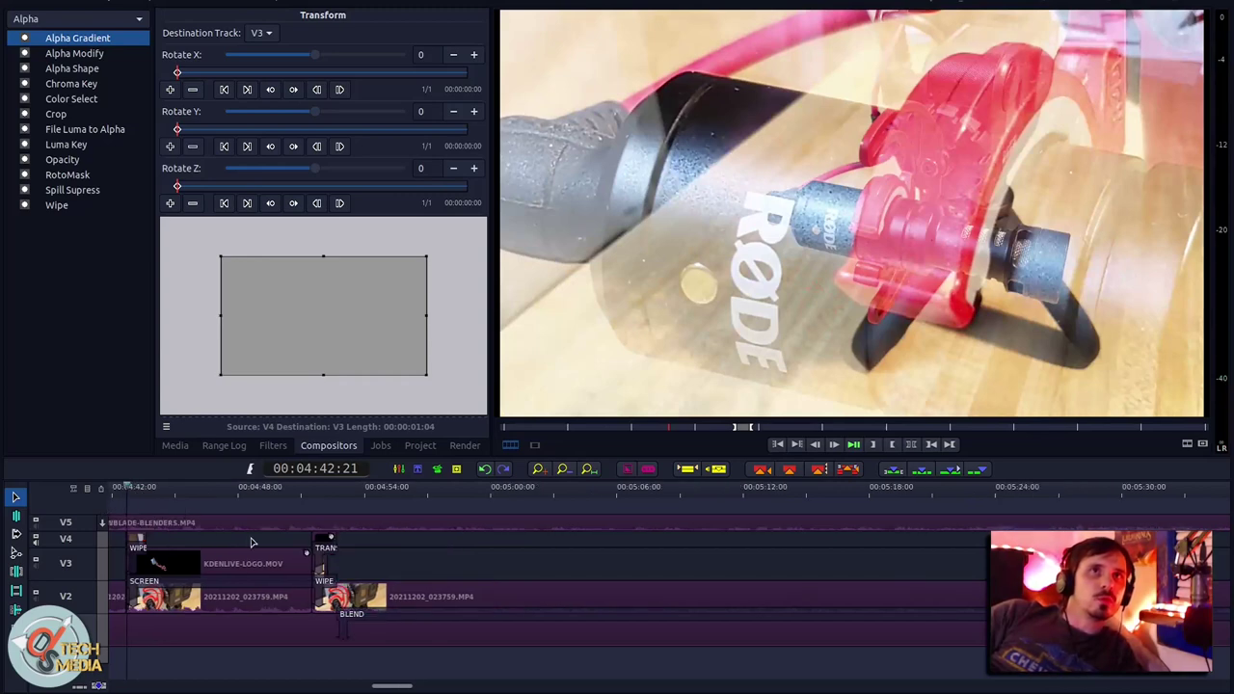
pyautogui.hscroll(-2, 290, 521)
pyautogui.press('space')
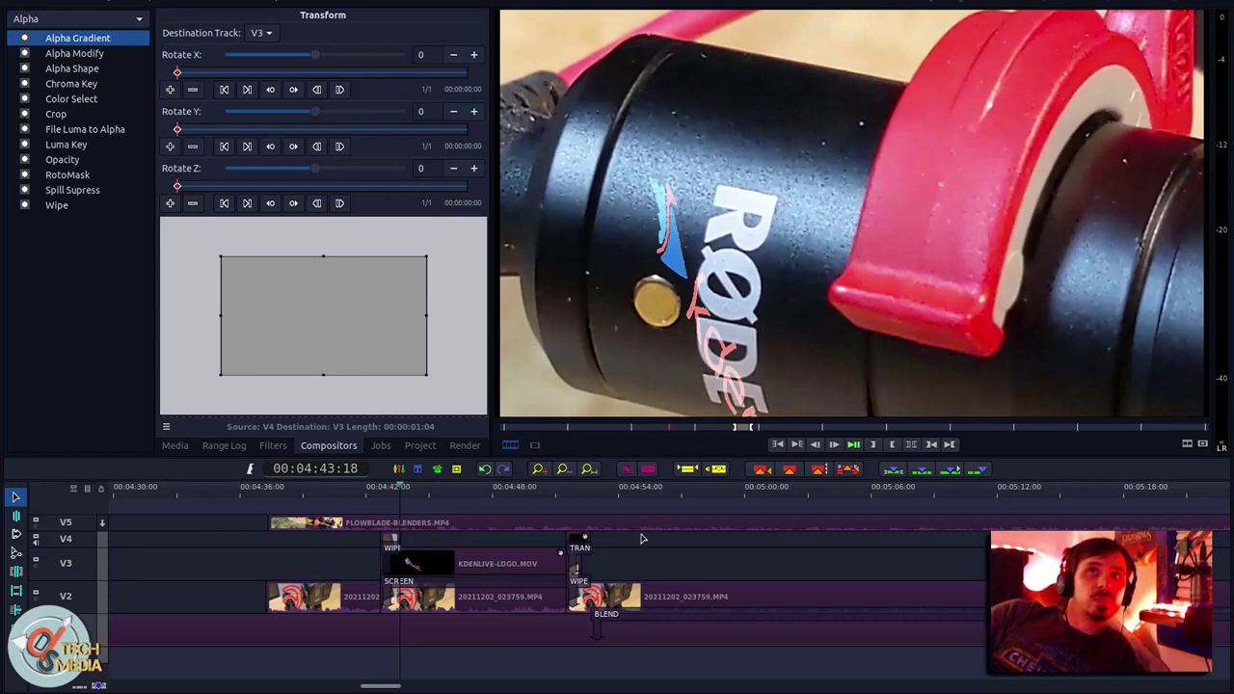
pyautogui.click(434, 588)
pyautogui.press('space')
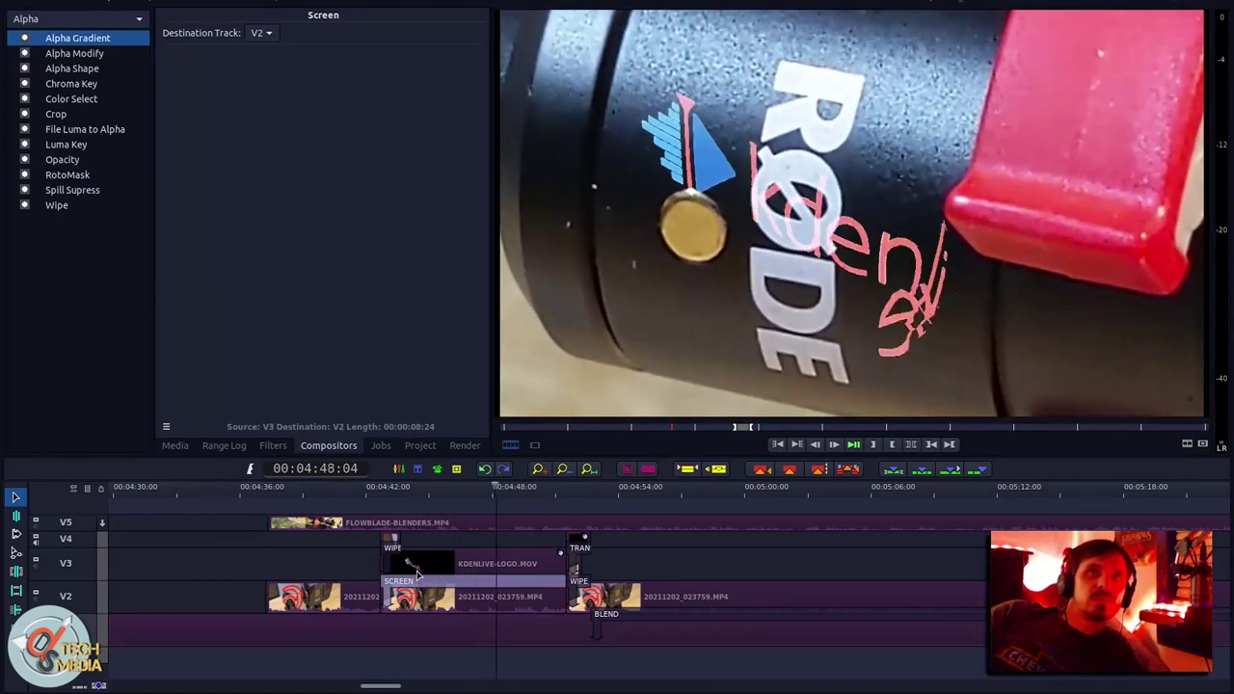
pyautogui.hscroll(3, 578, 598)
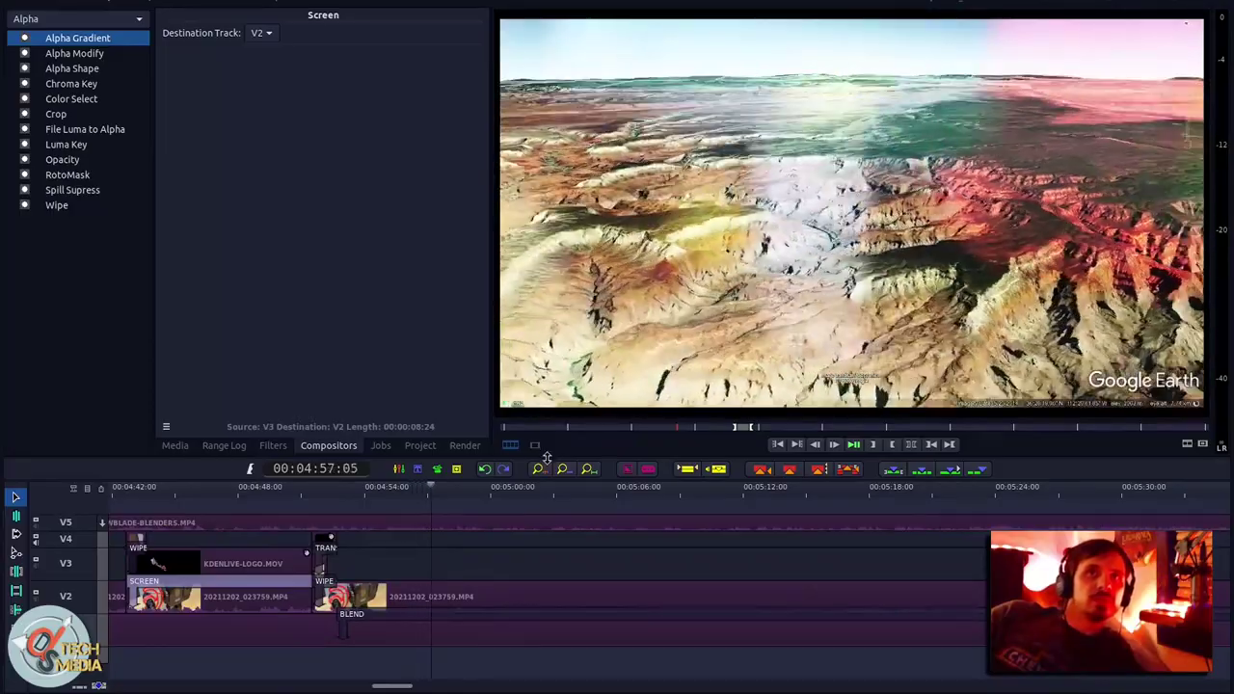
# Step: Enlarge the preview monitor, then preview the BLEND compositor's modes and settle on Overlay
pyautogui.moveTo(545, 458); pyautogui.dragTo(548, 502)
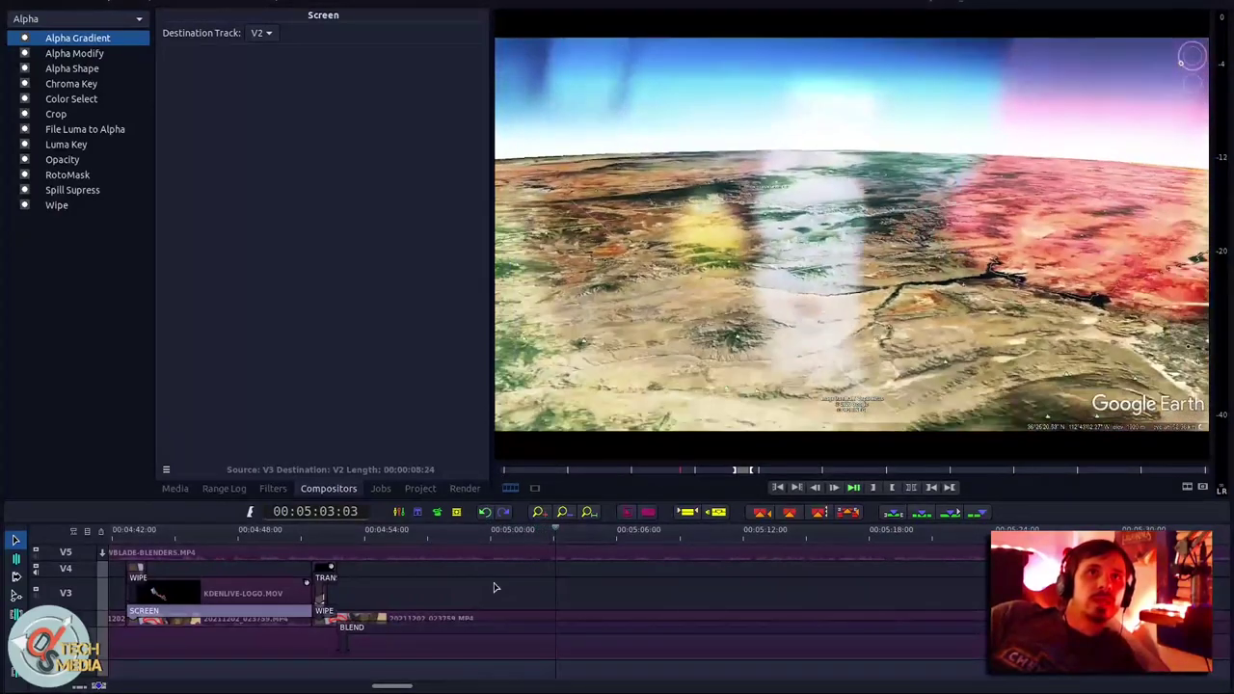
pyautogui.click(496, 627)
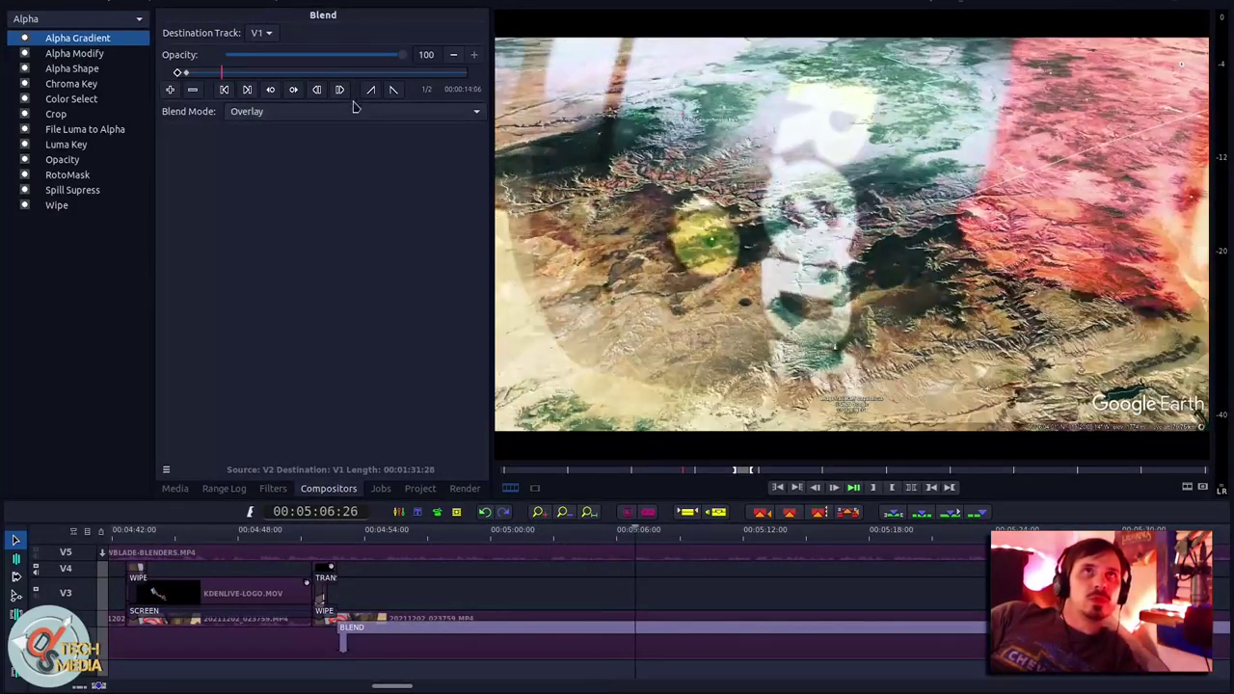
pyautogui.scroll(1, 352, 111)
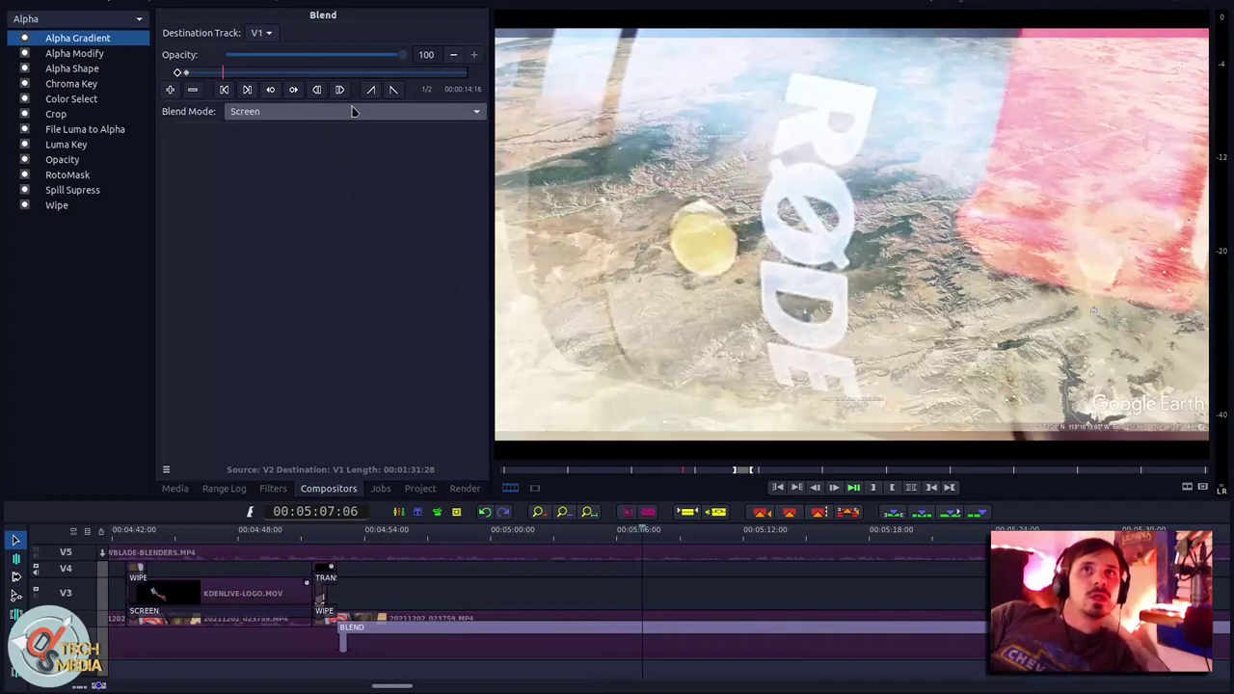
pyautogui.scroll(3, 352, 111)
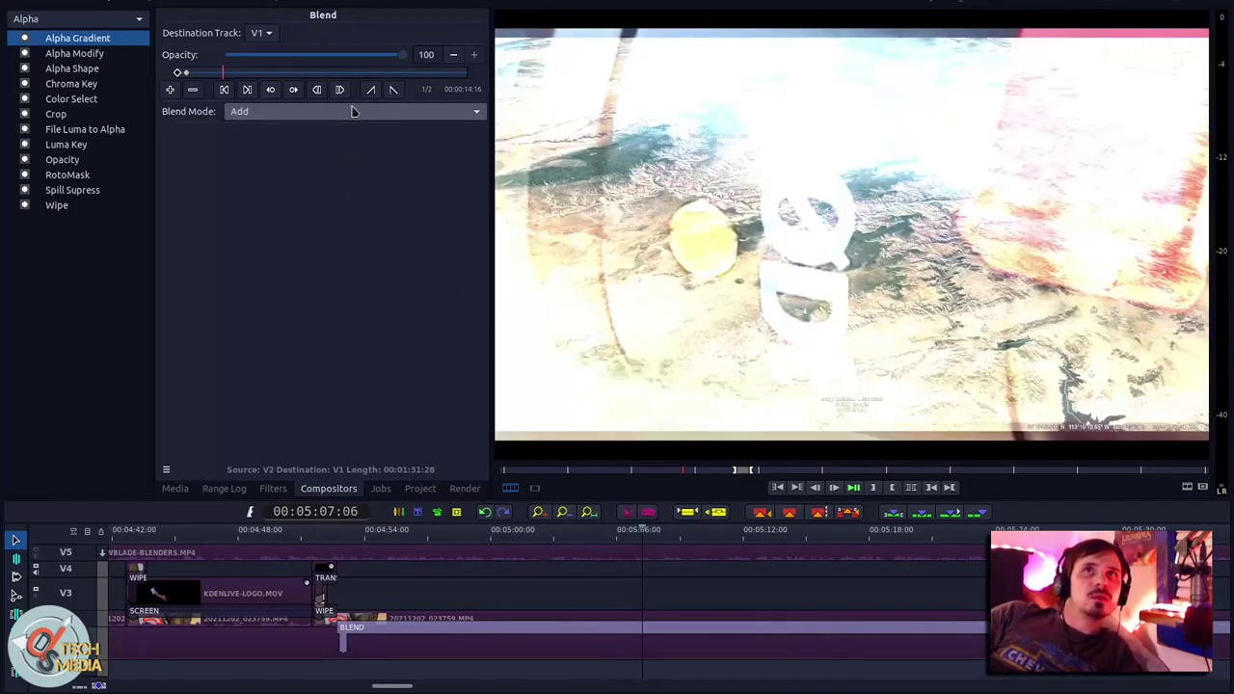
pyautogui.scroll(-4, 352, 111)
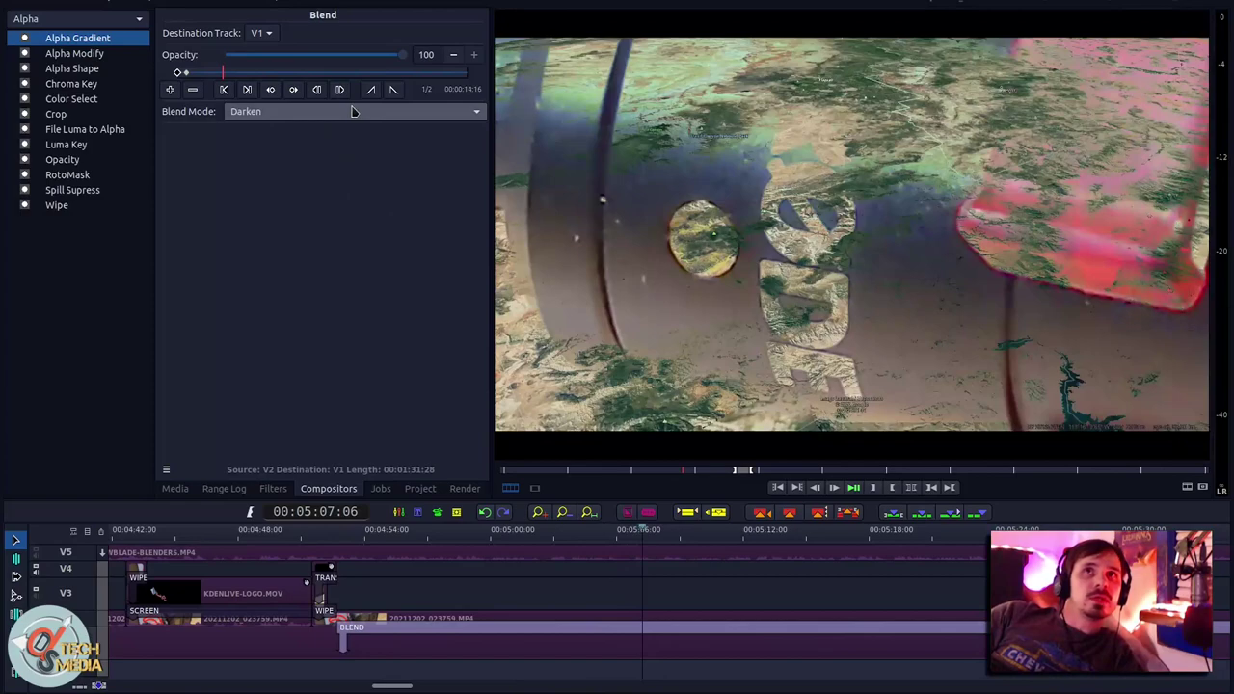
pyautogui.scroll(-3, 352, 111)
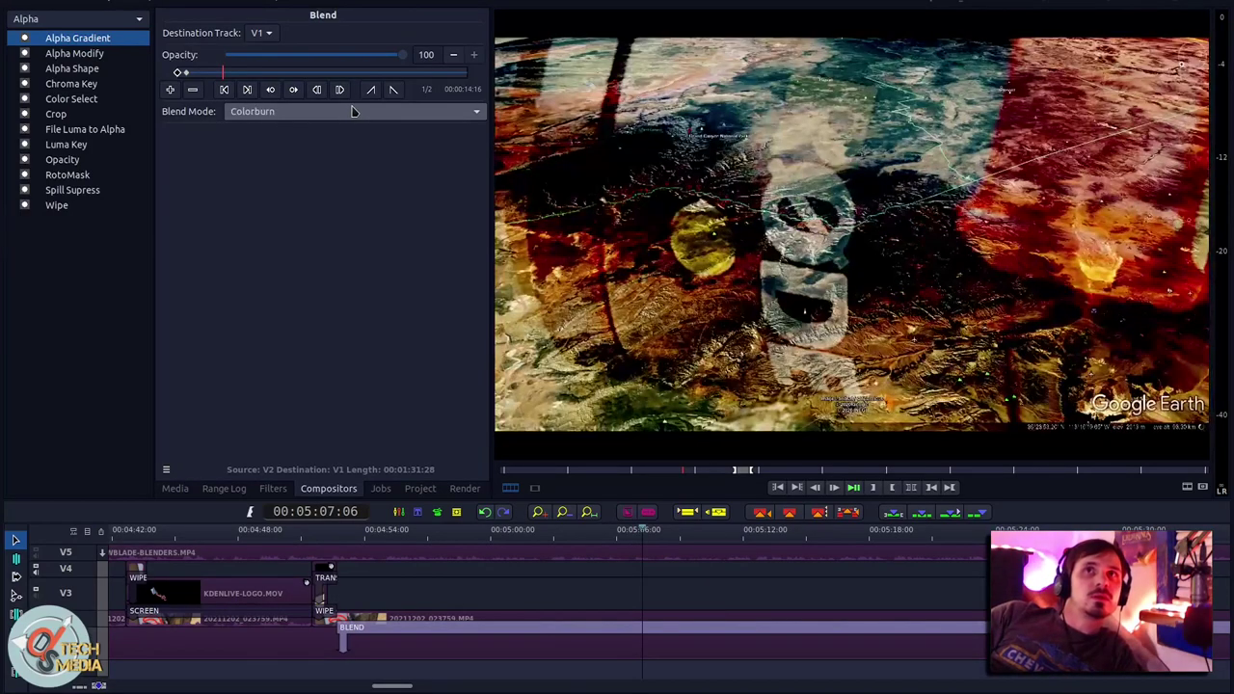
pyautogui.scroll(-3, 352, 111)
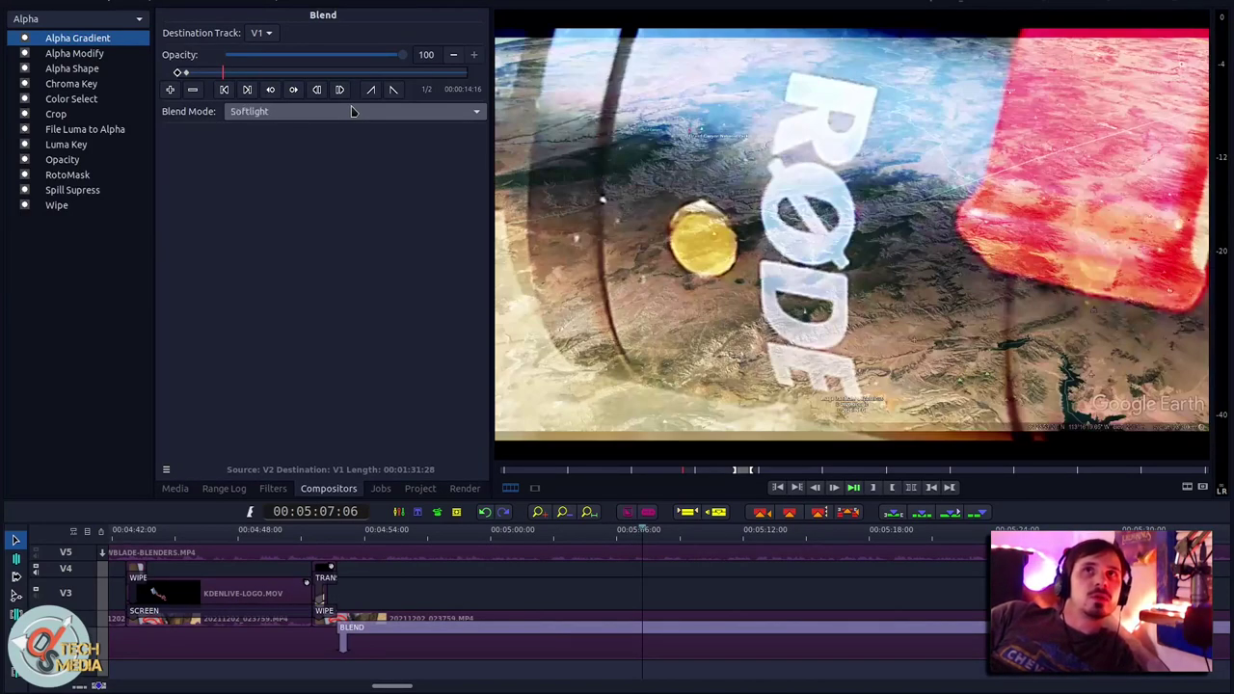
pyautogui.scroll(-2, 352, 111)
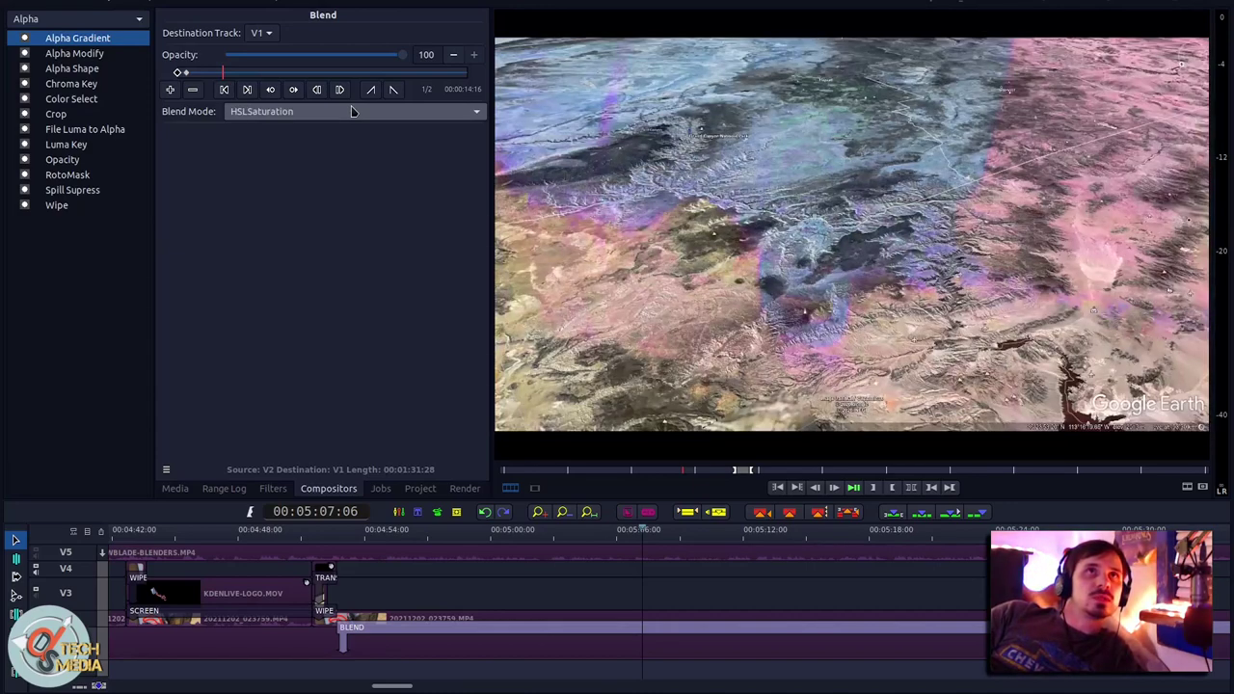
pyautogui.scroll(-1, 352, 111)
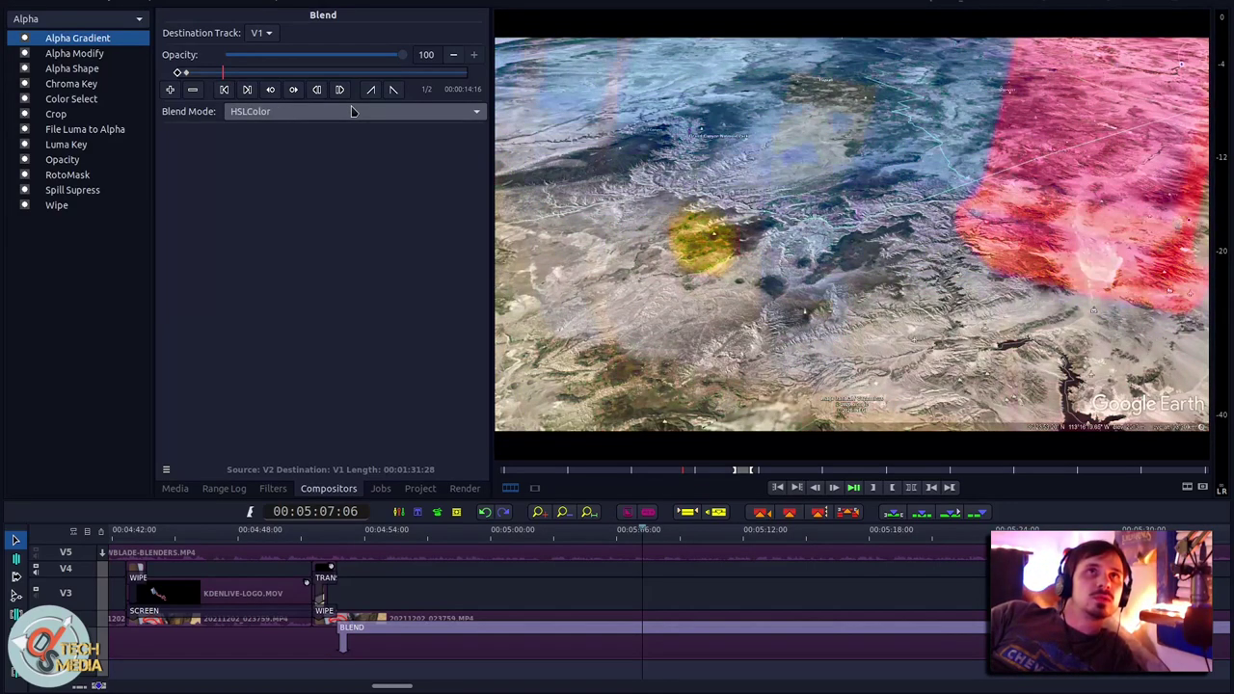
pyautogui.scroll(-1, 352, 111)
pyautogui.scroll(6, 352, 111)
pyautogui.scroll(-1, 352, 111)
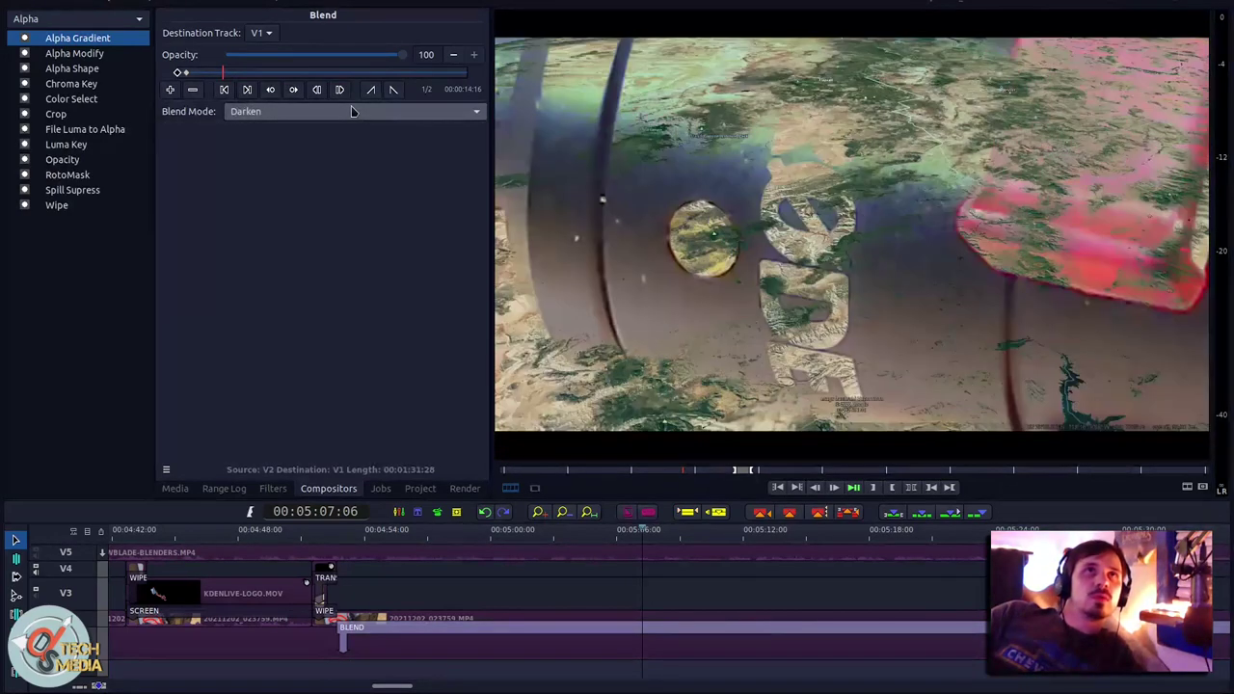
pyautogui.scroll(1, 352, 111)
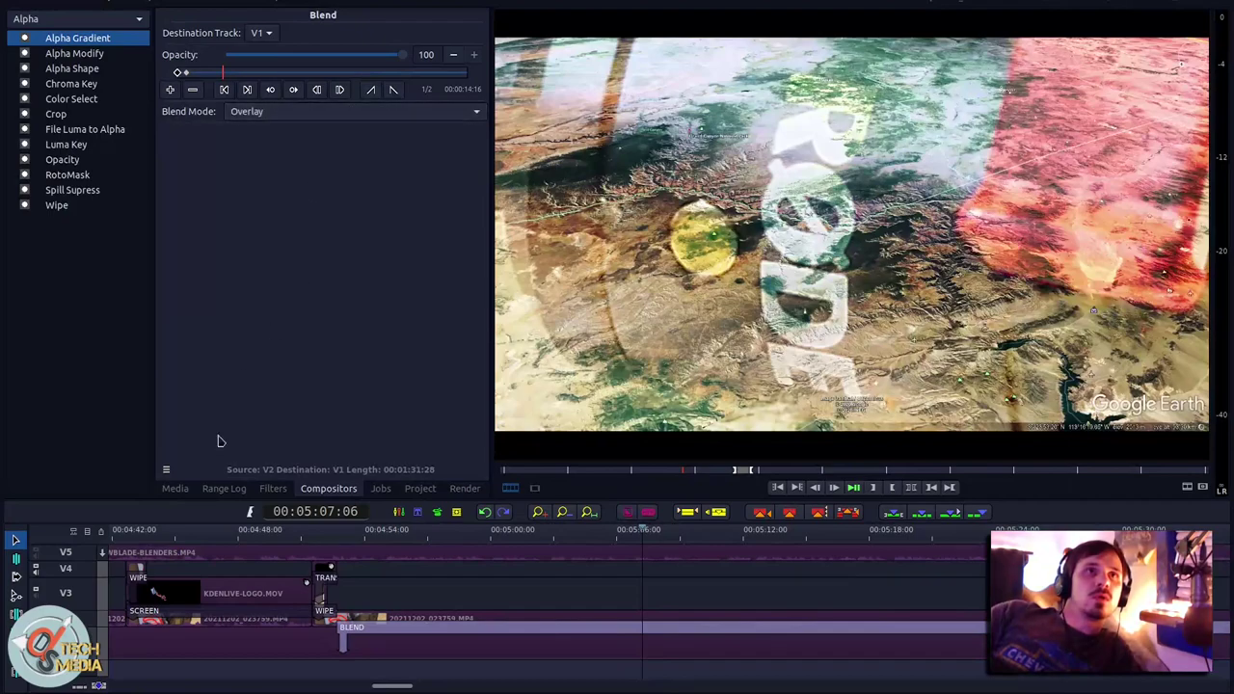
pyautogui.scroll(-3, 358, 543)
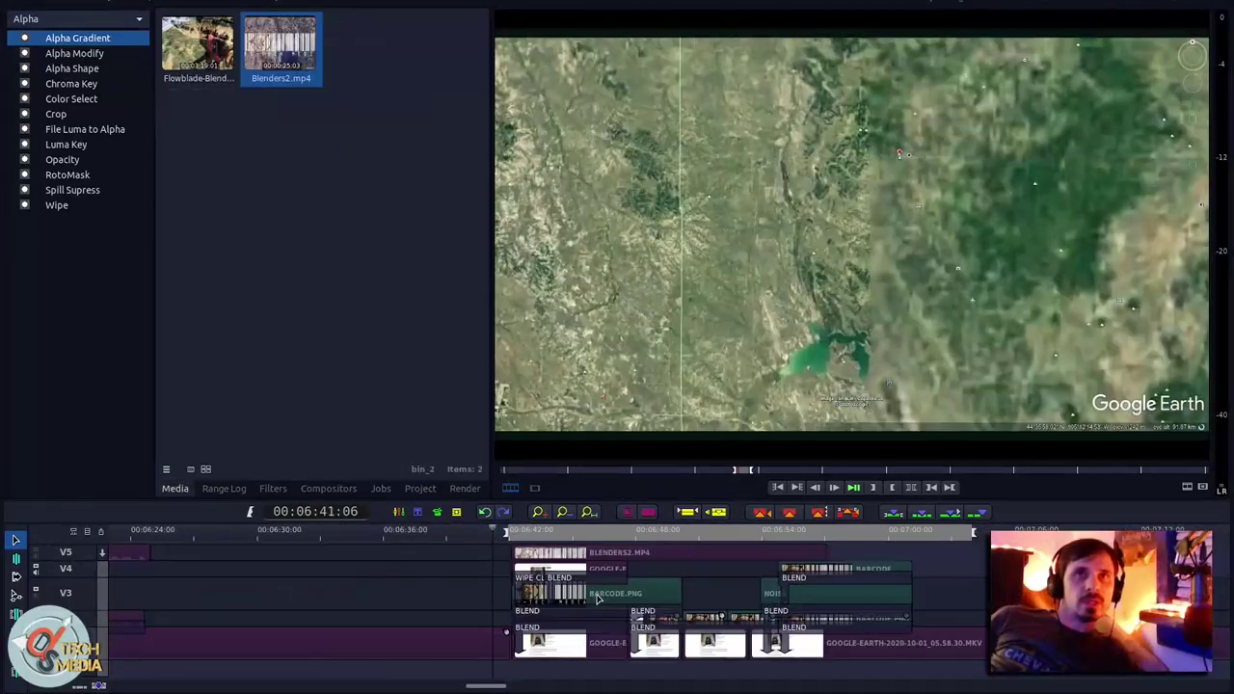
pyautogui.keyDown('ctrl'); pyautogui.scroll(3, 596, 600); pyautogui.keyUp('ctrl')
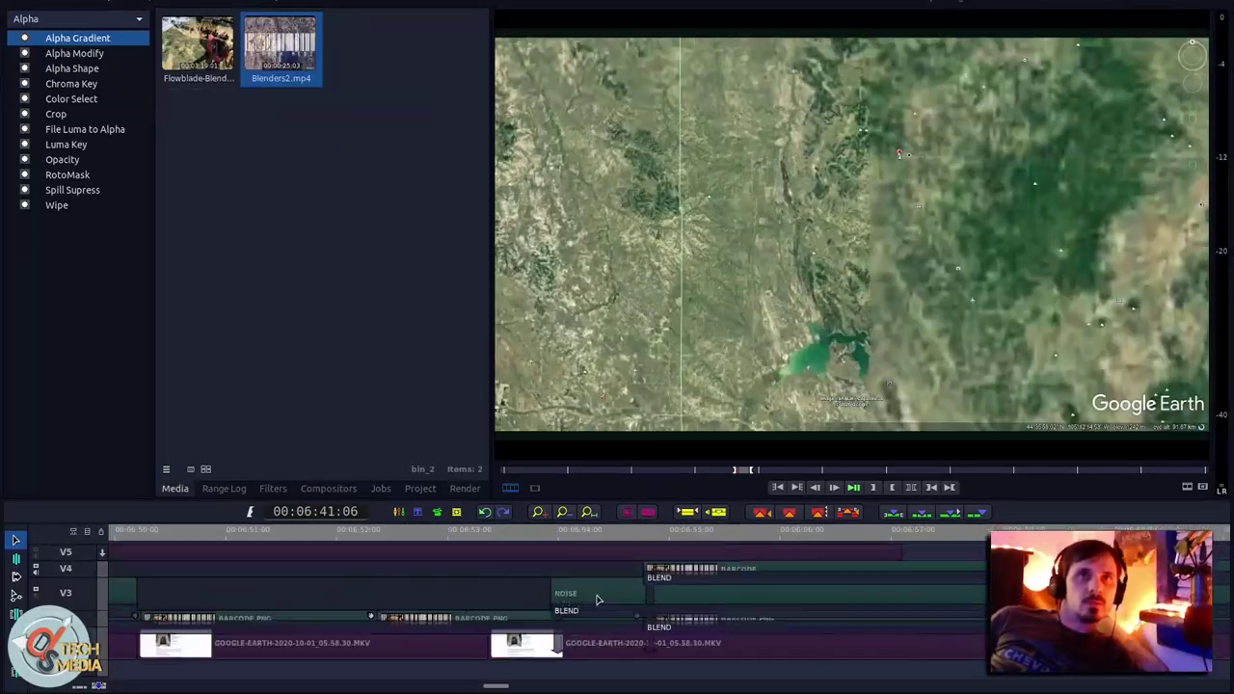
pyautogui.hscroll(-3, 578, 596)
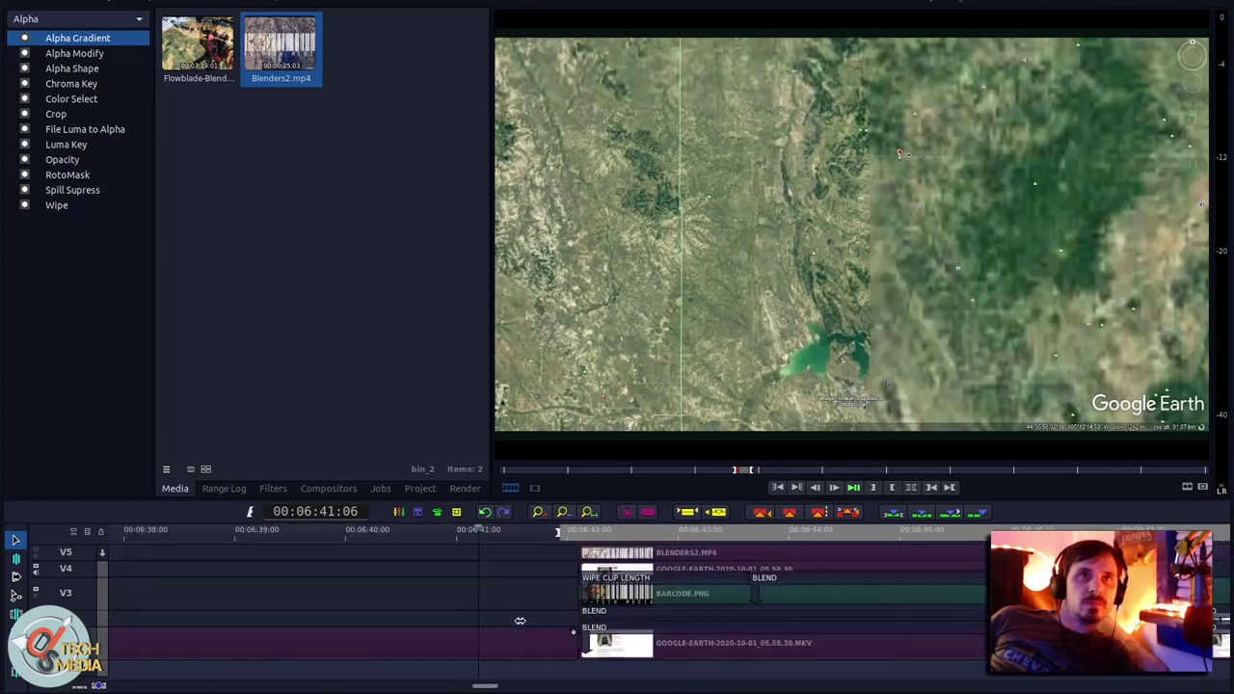
pyautogui.hscroll(3, 491, 688)
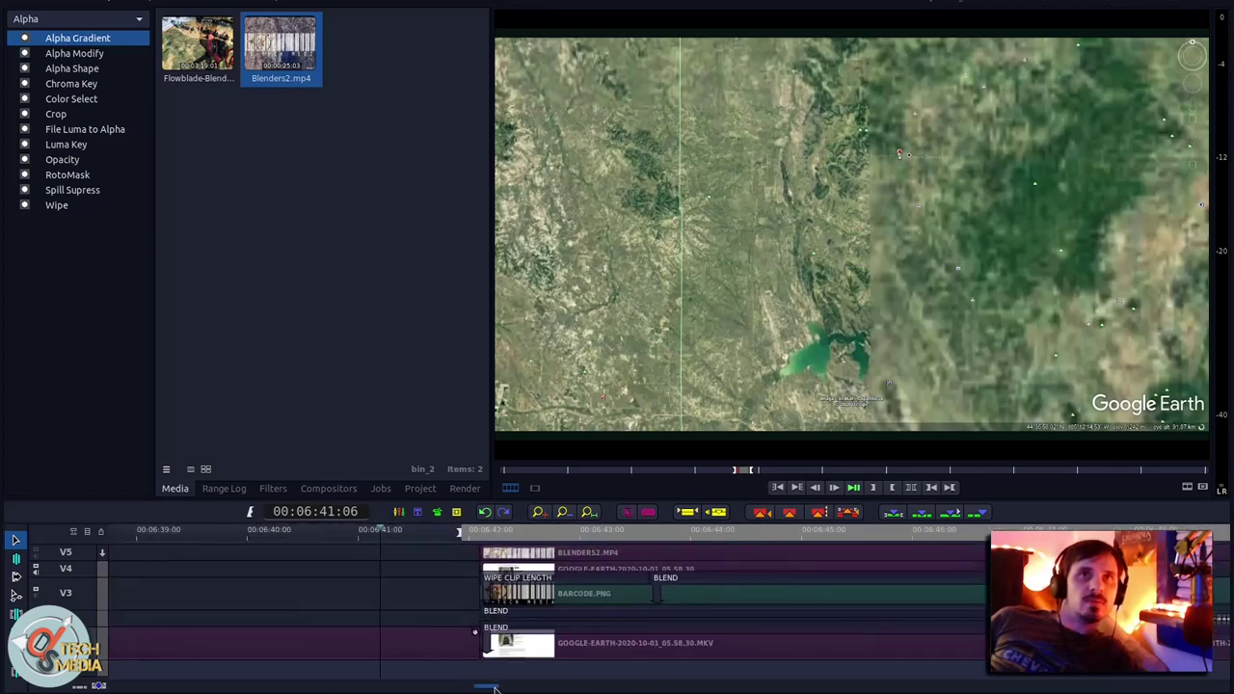
pyautogui.click(290, 627)
pyautogui.click(167, 531)
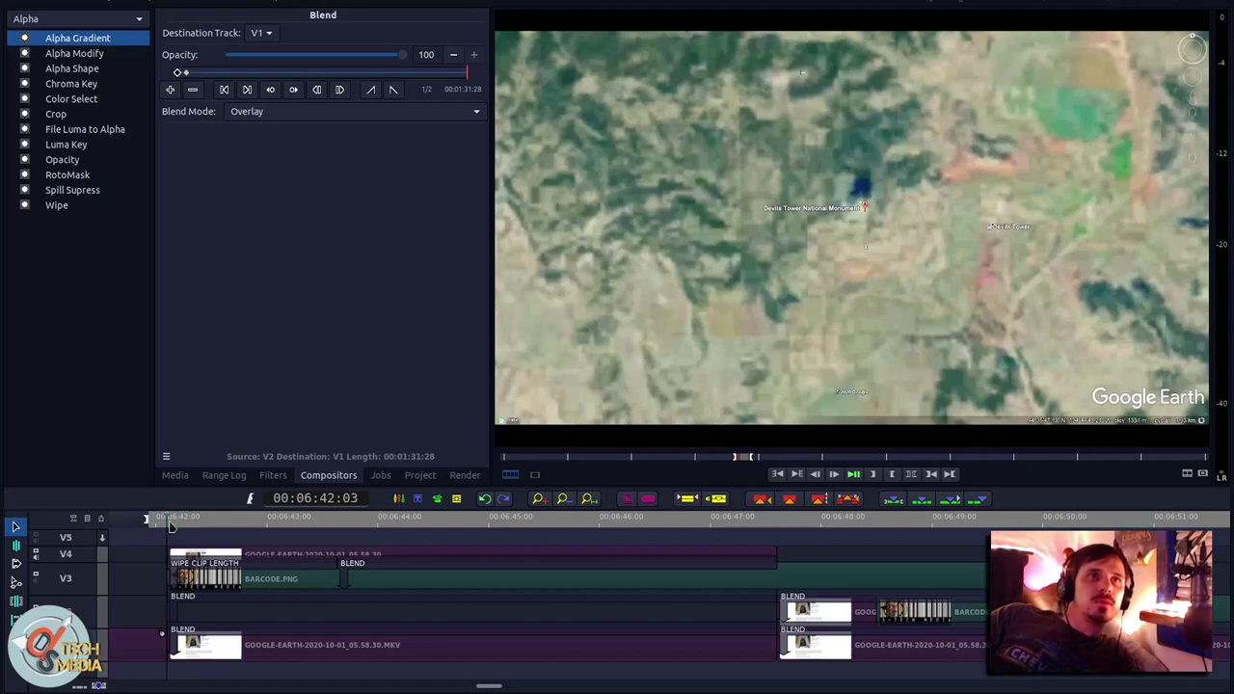
pyautogui.press('space')
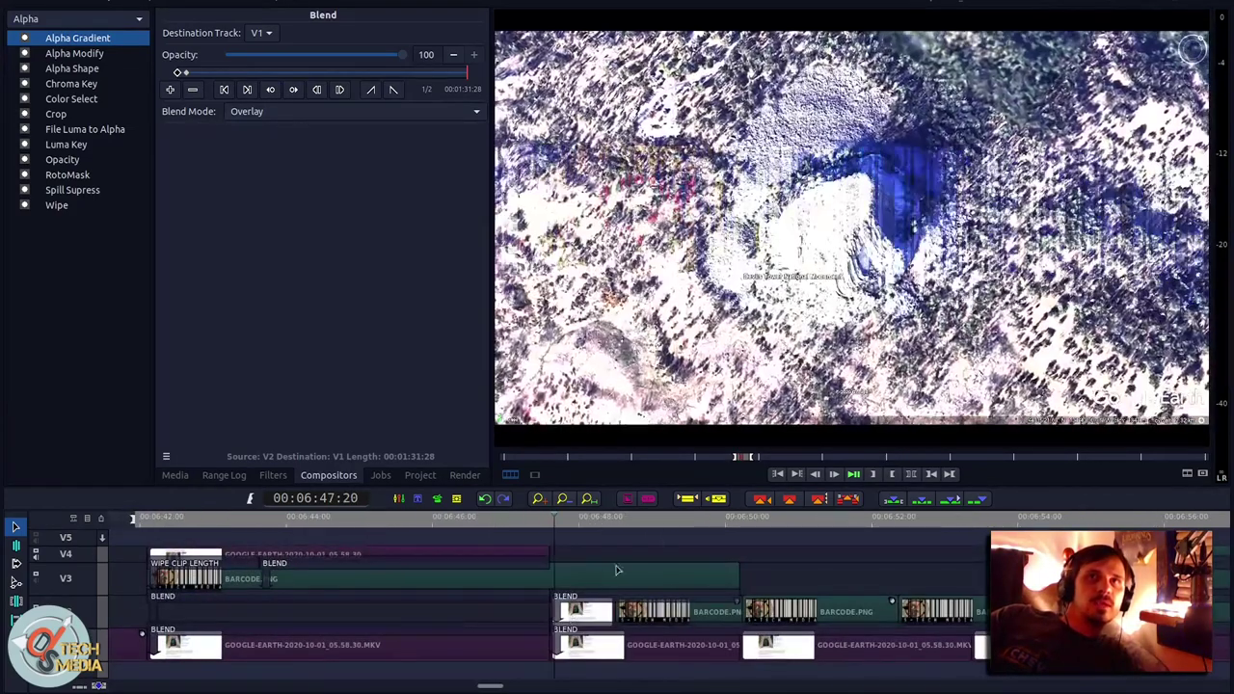
pyautogui.click(579, 603)
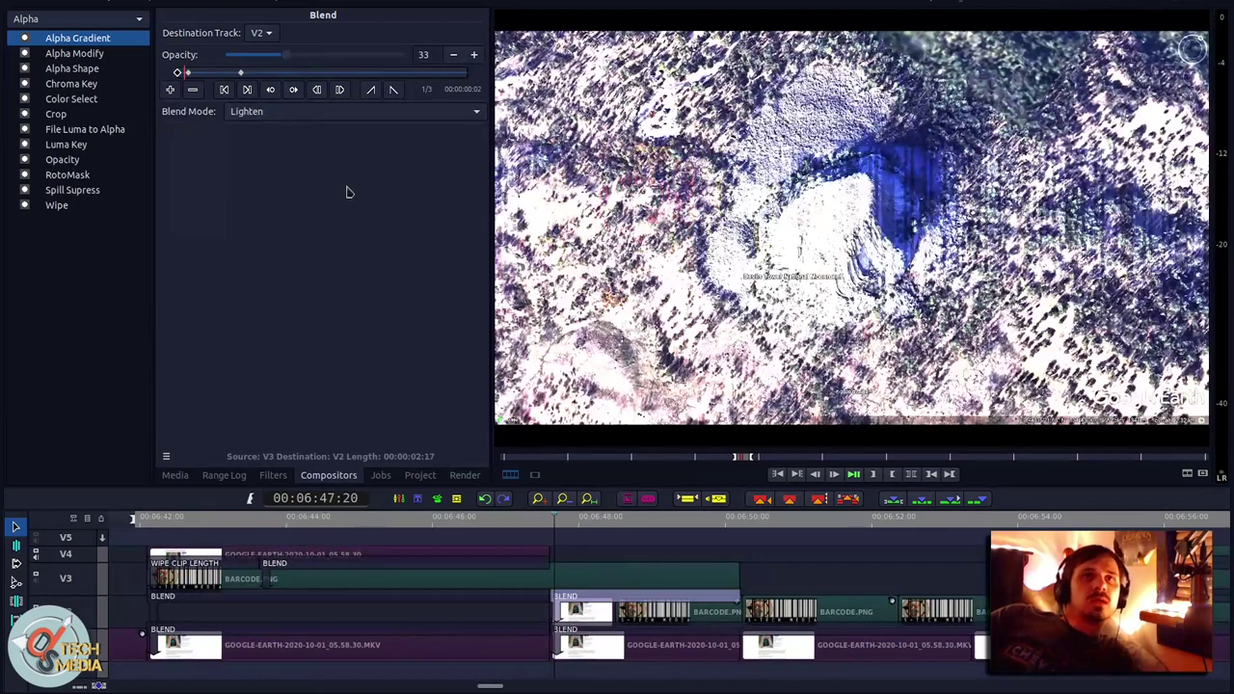
pyautogui.click(593, 632)
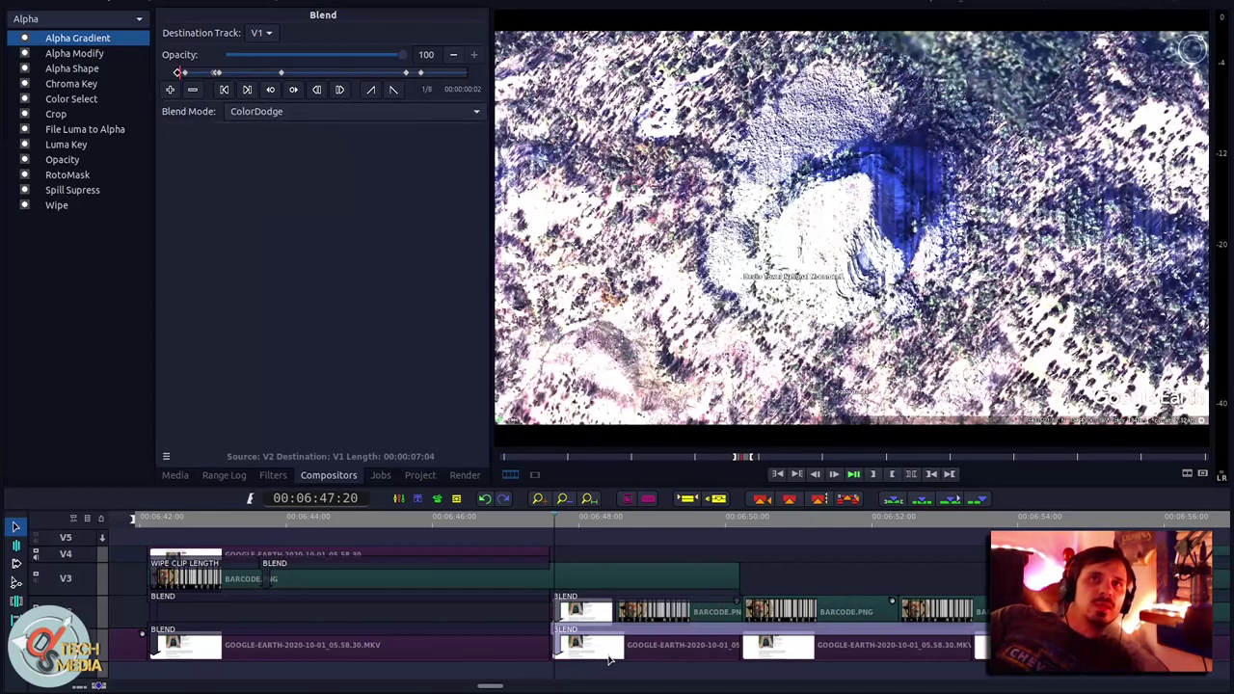
pyautogui.press('space')
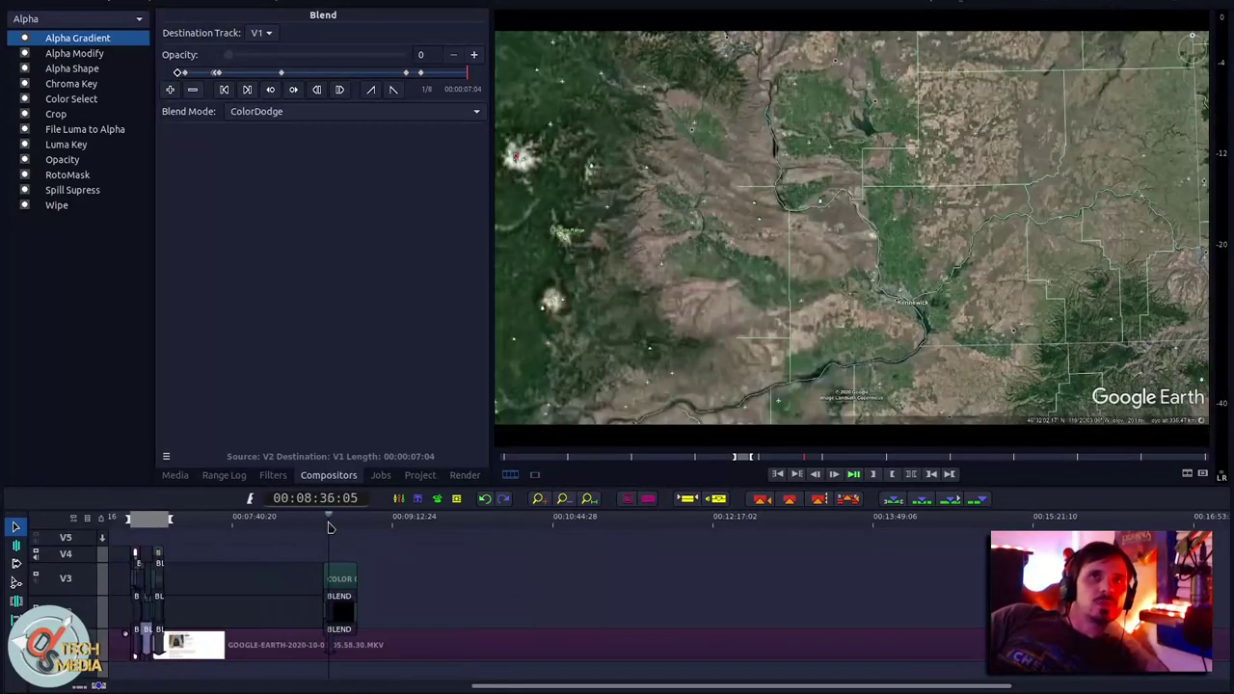
# Step: Replay the title and shift the blend compositor and COLOR CLIP later, undoing the clip move
pyautogui.scroll(3, 321, 536)
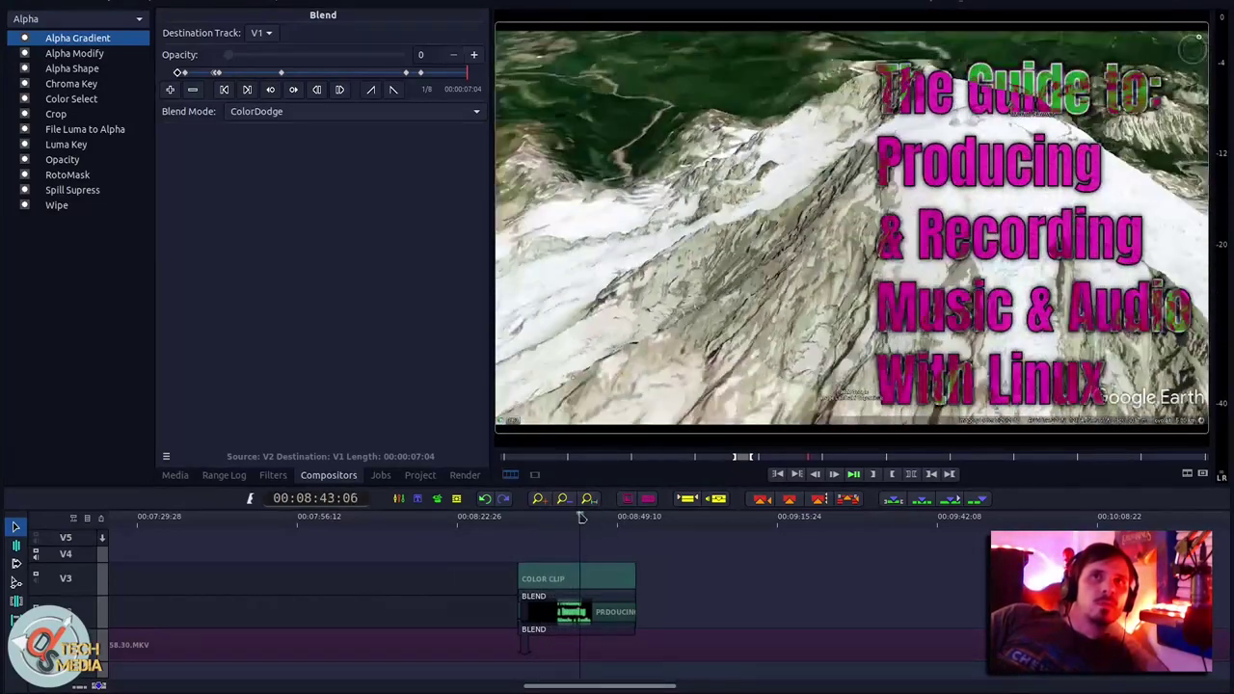
pyautogui.click(566, 518)
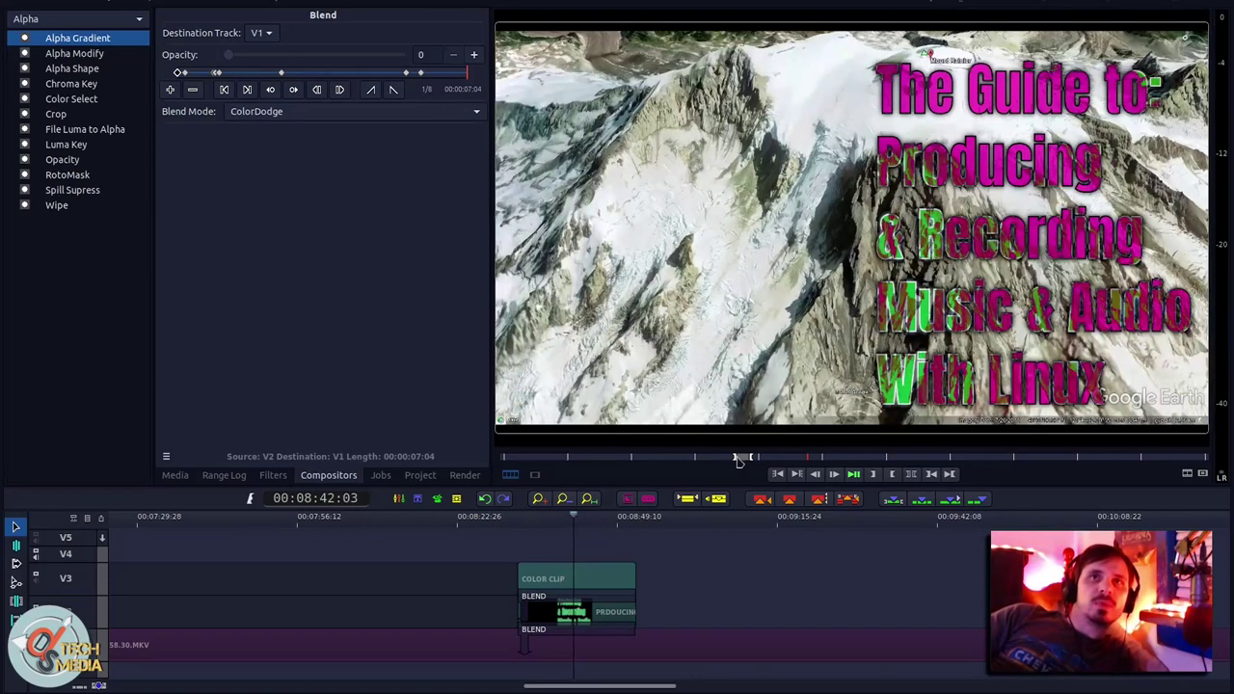
pyautogui.moveTo(584, 599); pyautogui.dragTo(715, 613)
pyautogui.moveTo(585, 577); pyautogui.dragTo(724, 581)
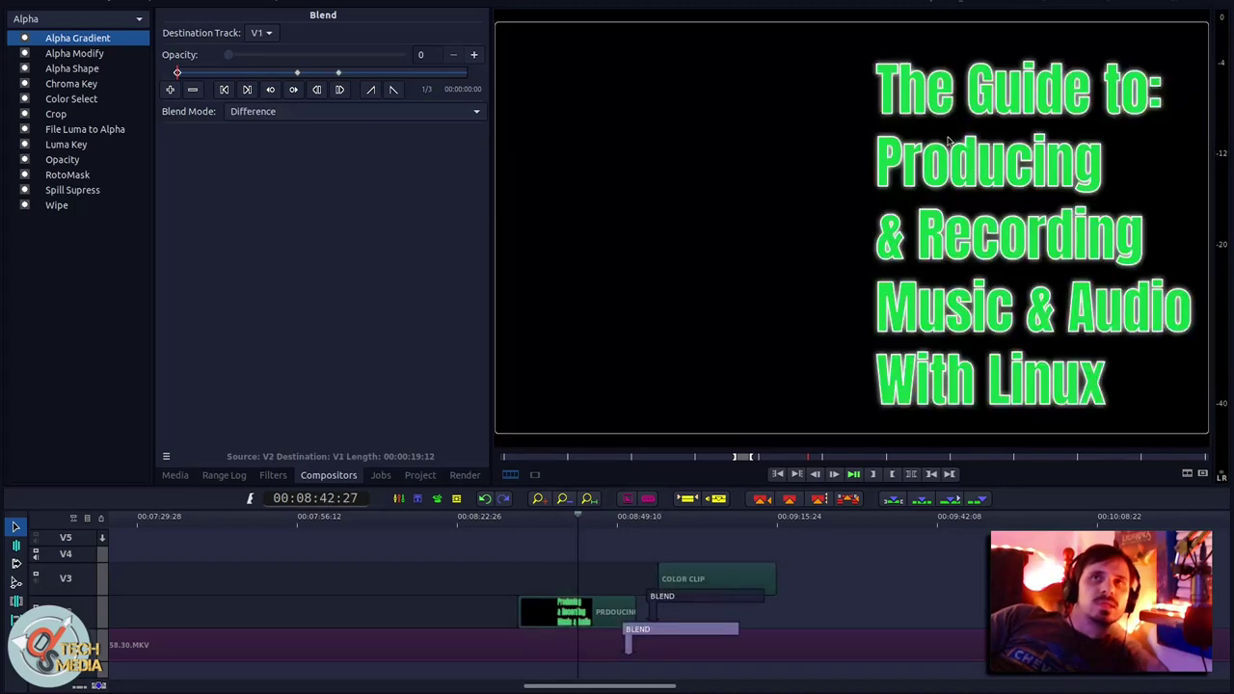
pyautogui.hotkey('ctrl', 'z')
pyautogui.hotkey('ctrl', 'z')
# Step: Select the upper blend compositor and move the colour clip back under the title
pyautogui.click(547, 603)
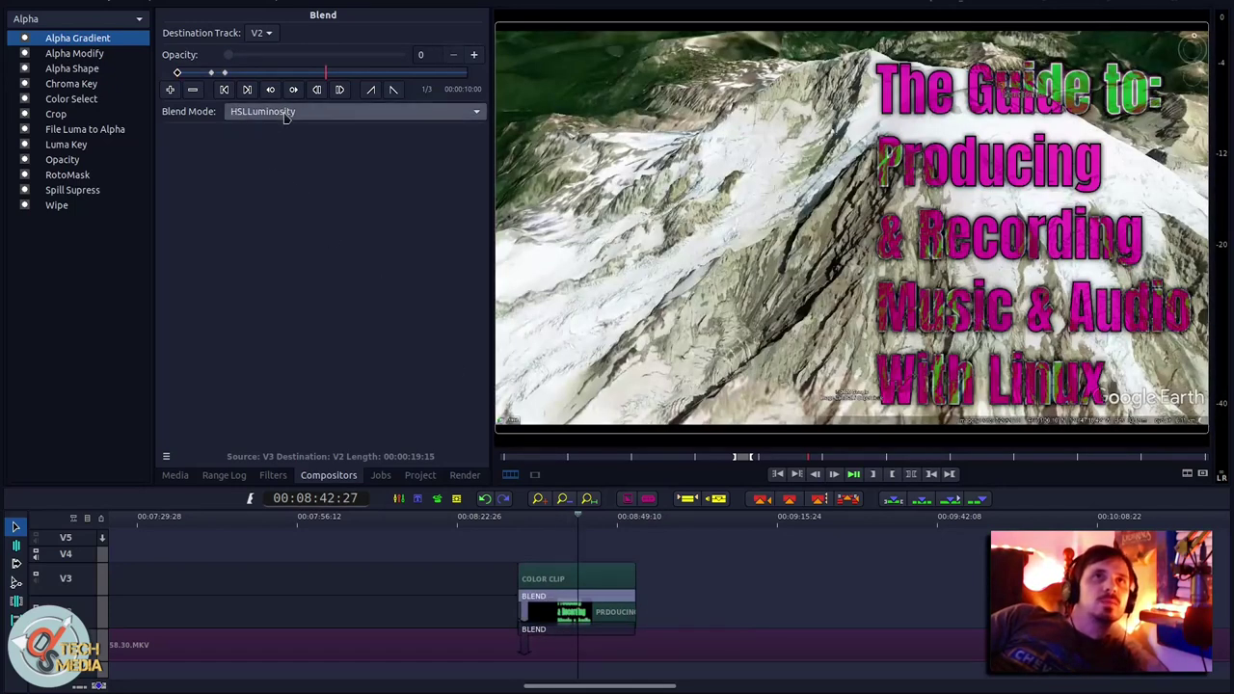
pyautogui.scroll(5, 284, 117)
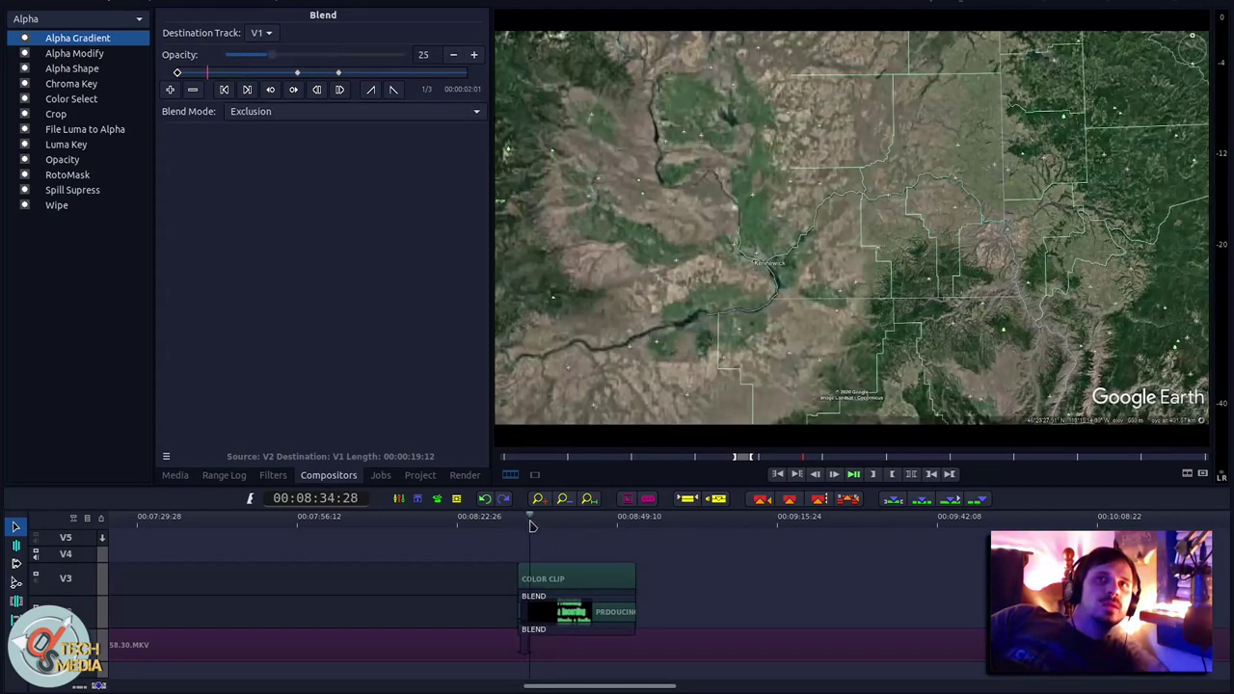
pyautogui.moveTo(532, 525); pyautogui.dragTo(671, 528)
pyautogui.moveTo(651, 569); pyautogui.dragTo(596, 569)
# Step: Preview the magenta-and-green title at several points, then return to the timeline start
pyautogui.click(546, 526)
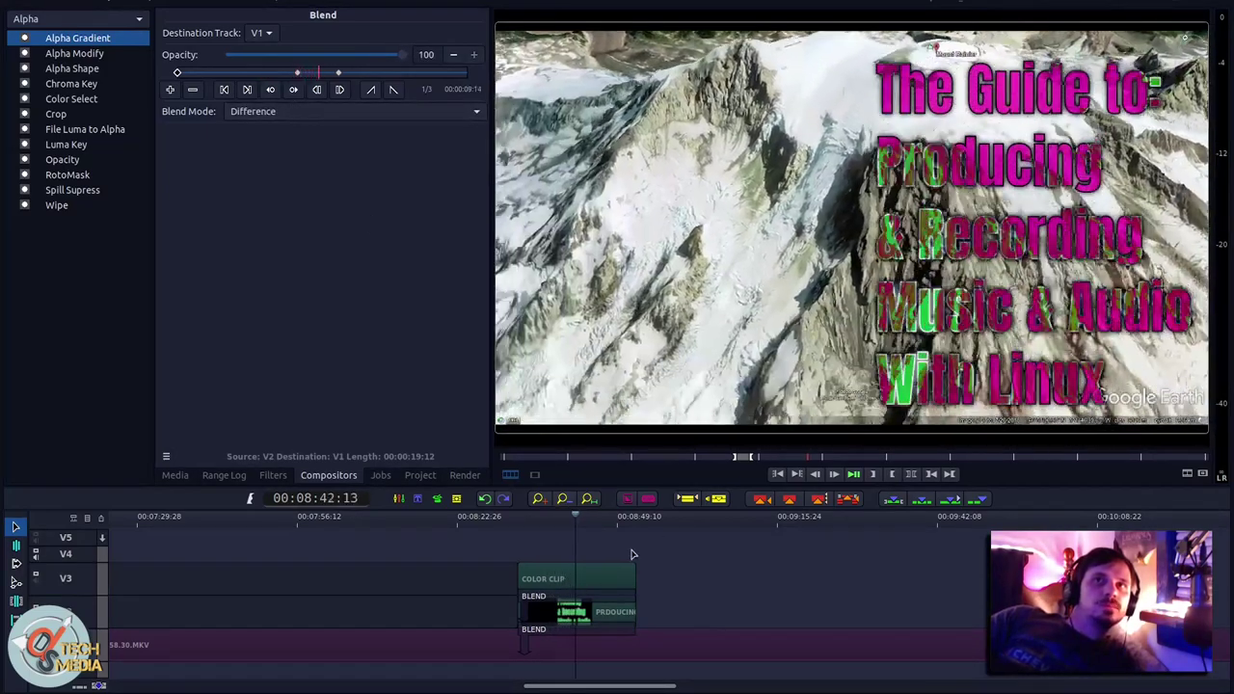
pyautogui.click(622, 526)
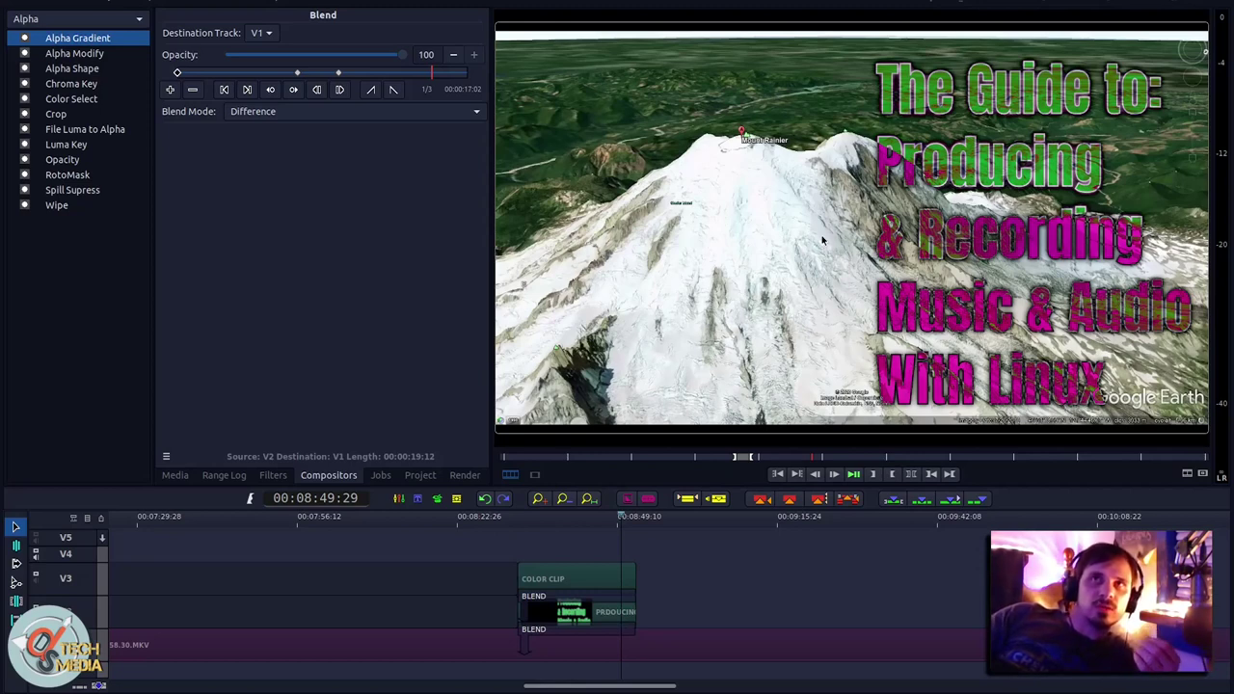
pyautogui.click(560, 521)
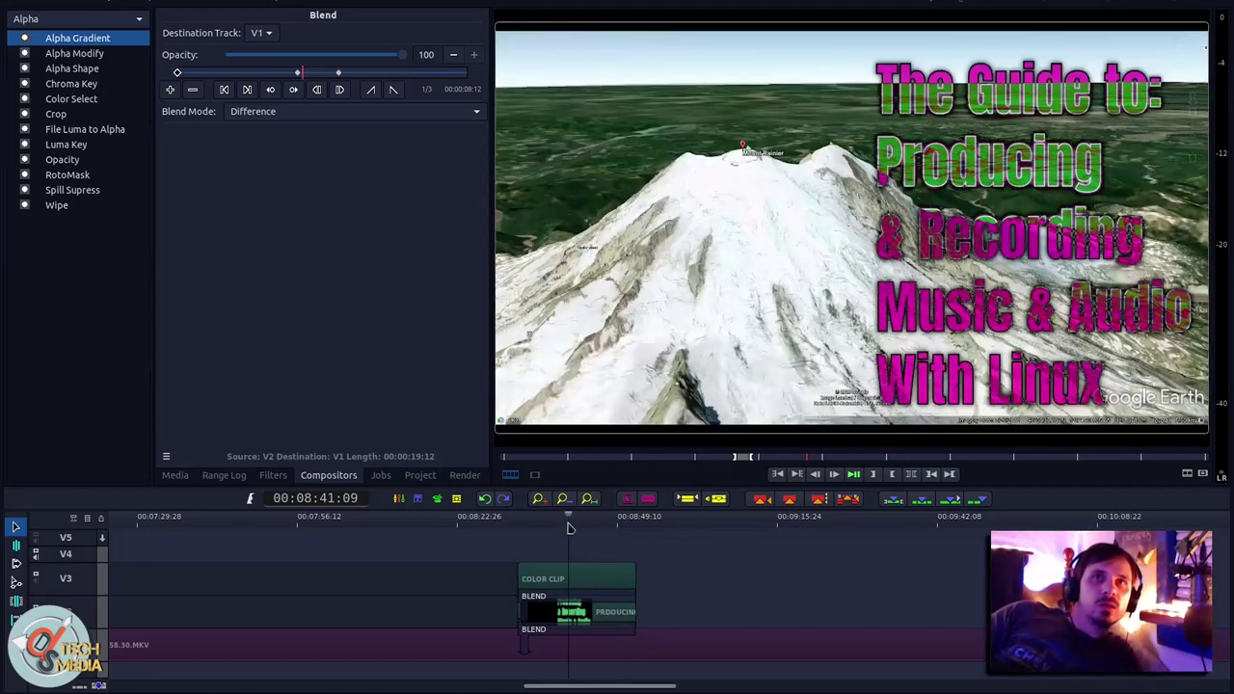
pyautogui.scroll(-3, 473, 573)
pyautogui.press('Home')
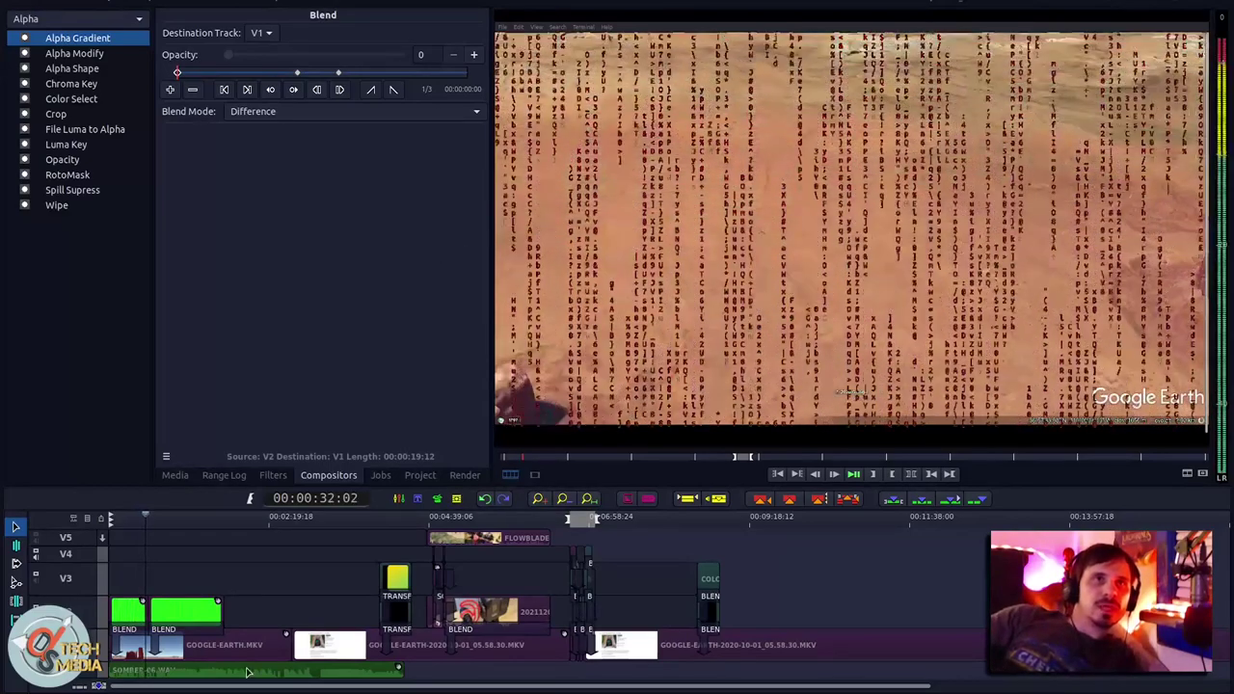
# Step: Show the matrix clip's filters and toggle Chroma Key and Spill Supress to compare
pyautogui.click(174, 615)
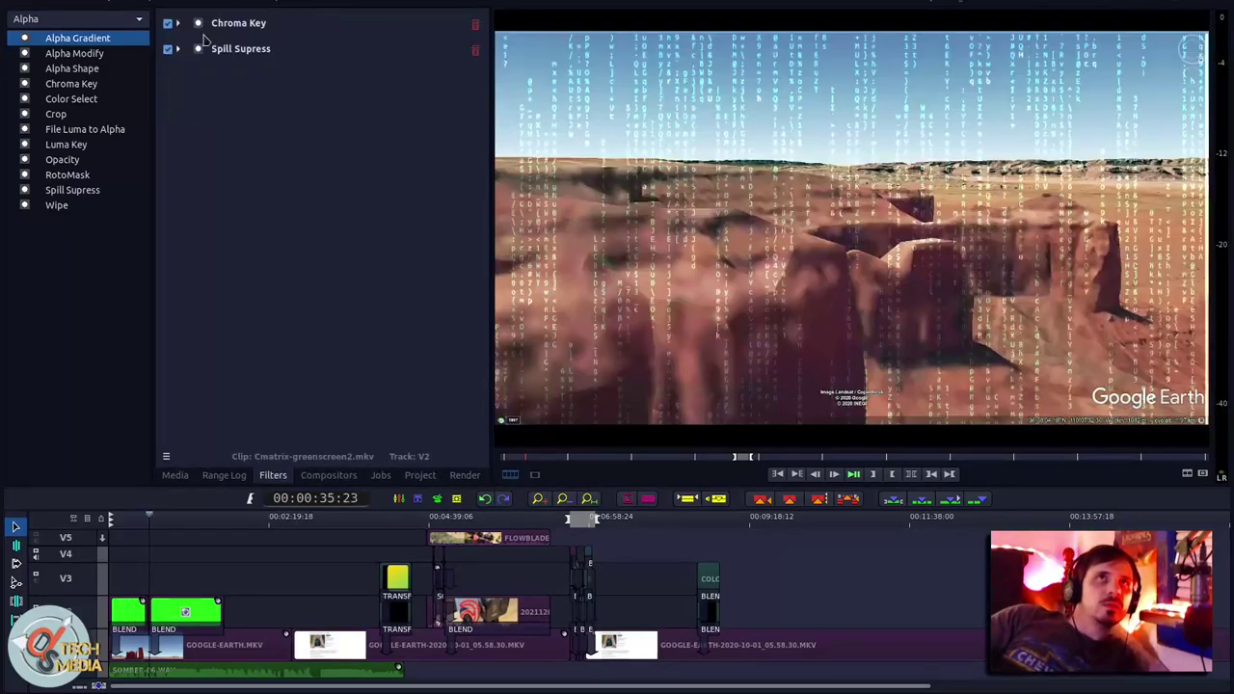
pyautogui.click(166, 22)
pyautogui.click(167, 48)
pyautogui.click(167, 22)
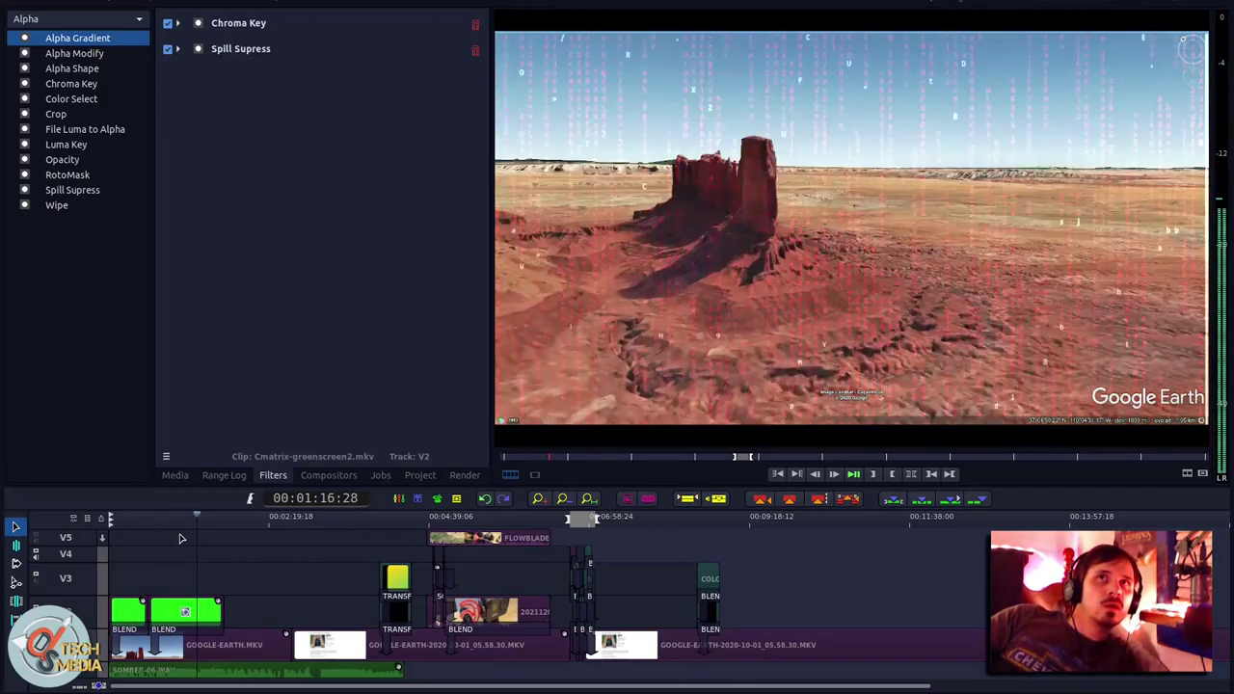
# Step: Scrub ahead to 05:41:10 and leave fullscreen through the View menu
pyautogui.click(449, 538)
pyautogui.moveTo(464, 522); pyautogui.dragTo(470, 526)
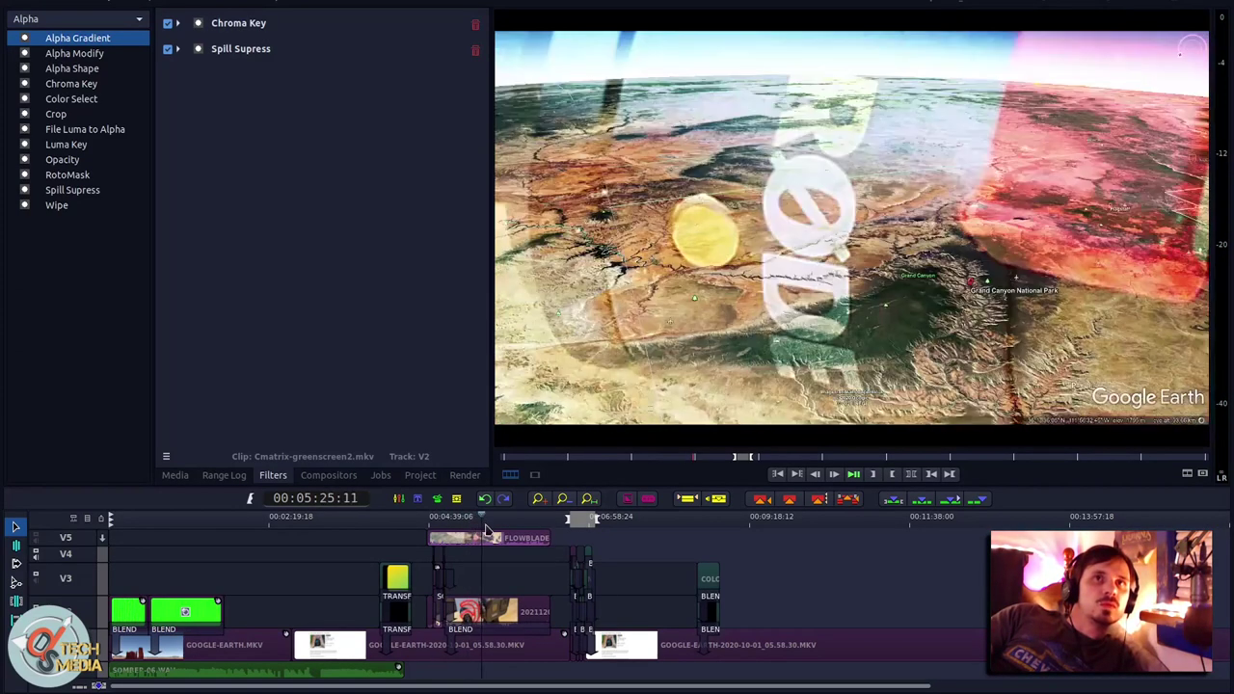
pyautogui.click(500, 522)
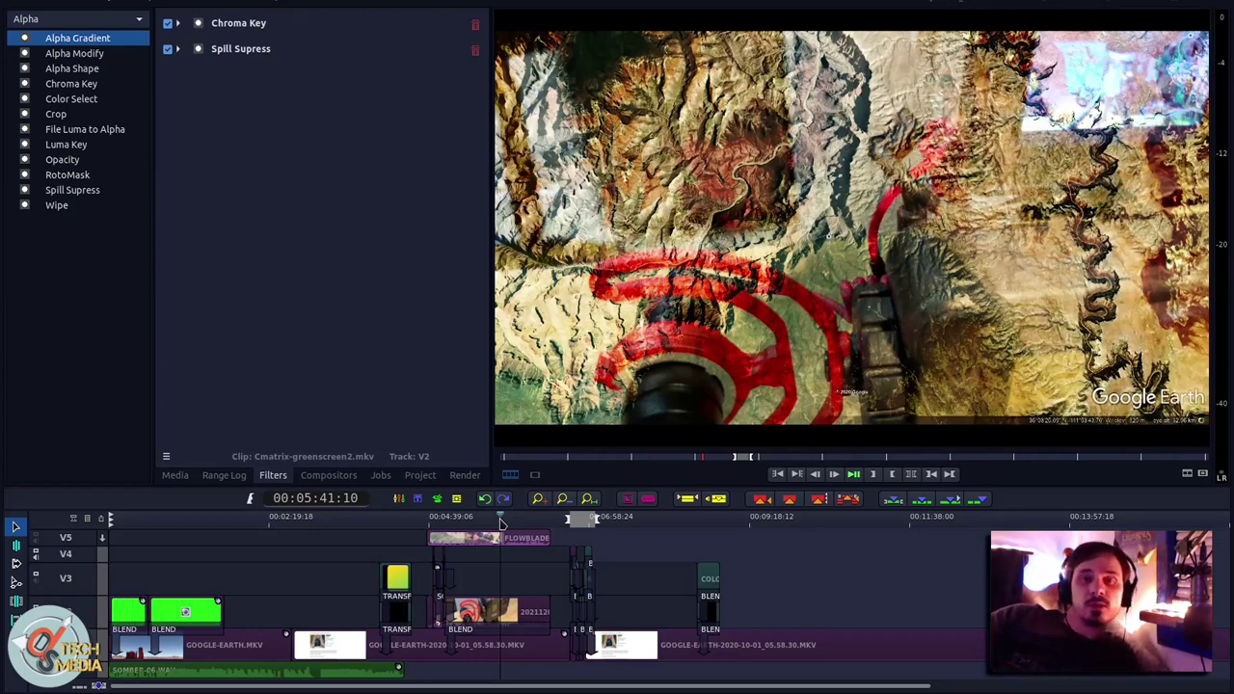
pyautogui.hotkey('alt', 'e')
pyautogui.press('Right')
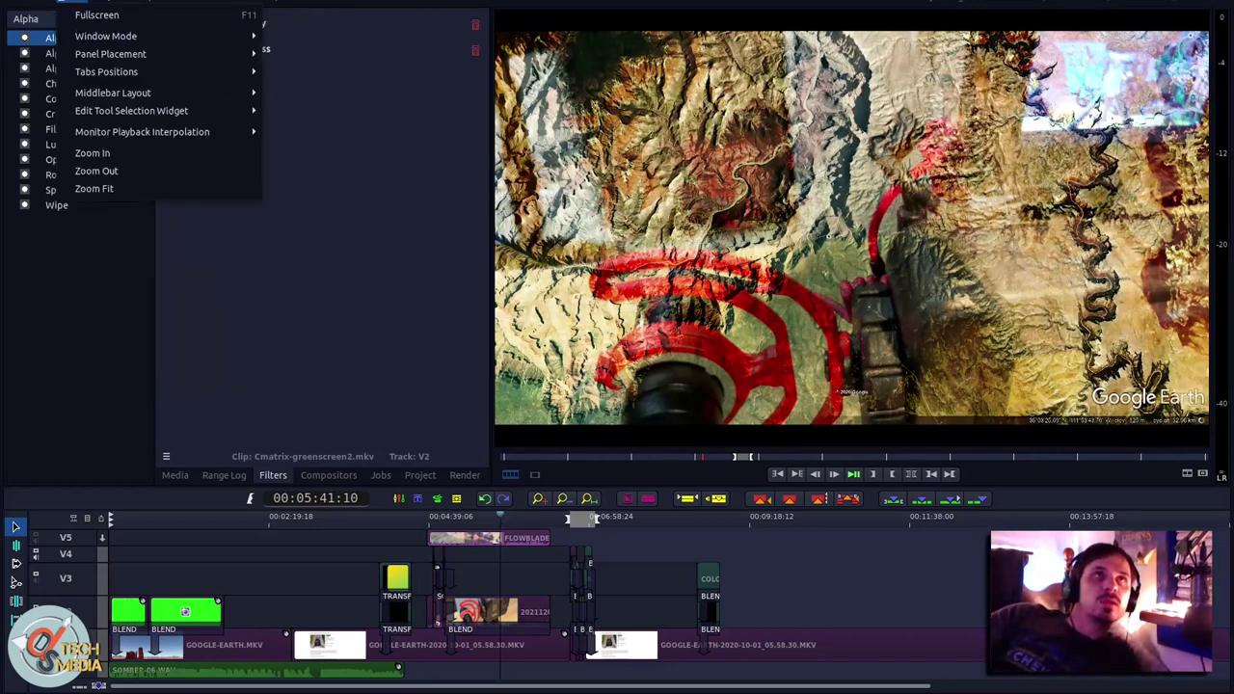
pyautogui.press('Return')
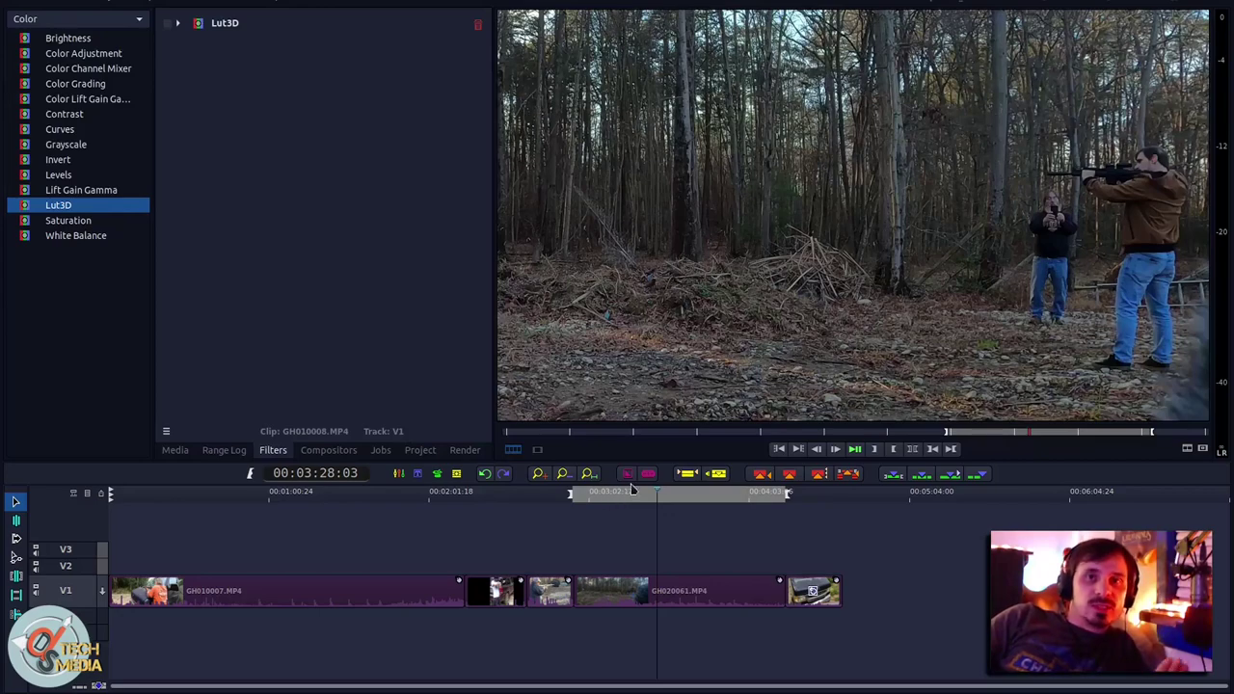
# Step: Move the playhead back to 00:02:59:15 on the forest GoPro clip
pyautogui.click(597, 492)
pyautogui.click(582, 492)
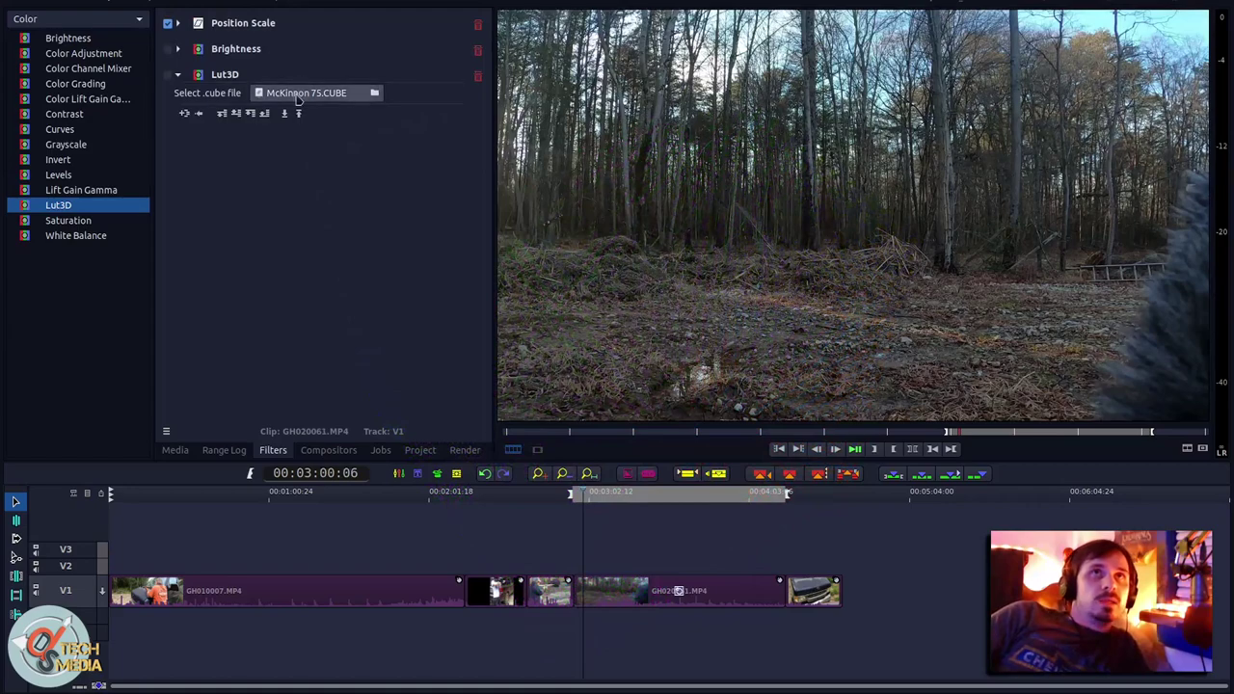
# Step: Toggle the Lut3D grade on and off to compare, and enable the Brightness filter
pyautogui.click(299, 93)
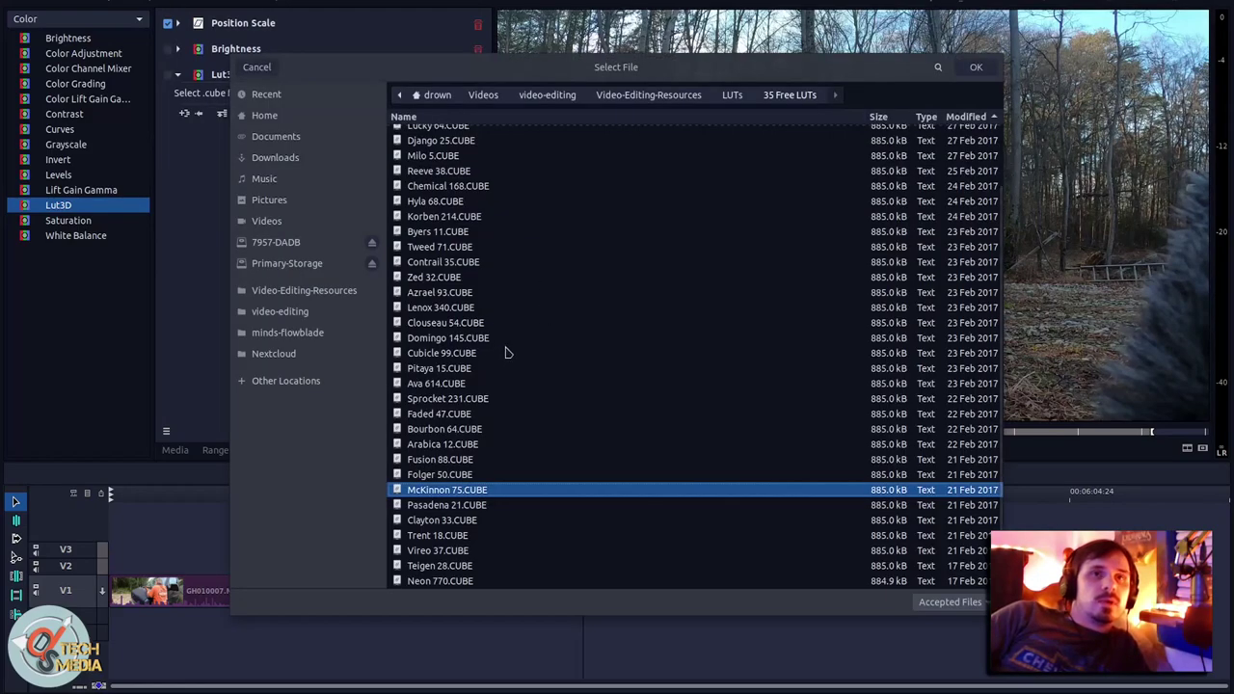
pyautogui.scroll(1, 506, 347)
pyautogui.scroll(-1, 507, 348)
pyautogui.scroll(1, 492, 328)
pyautogui.scroll(-1, 476, 283)
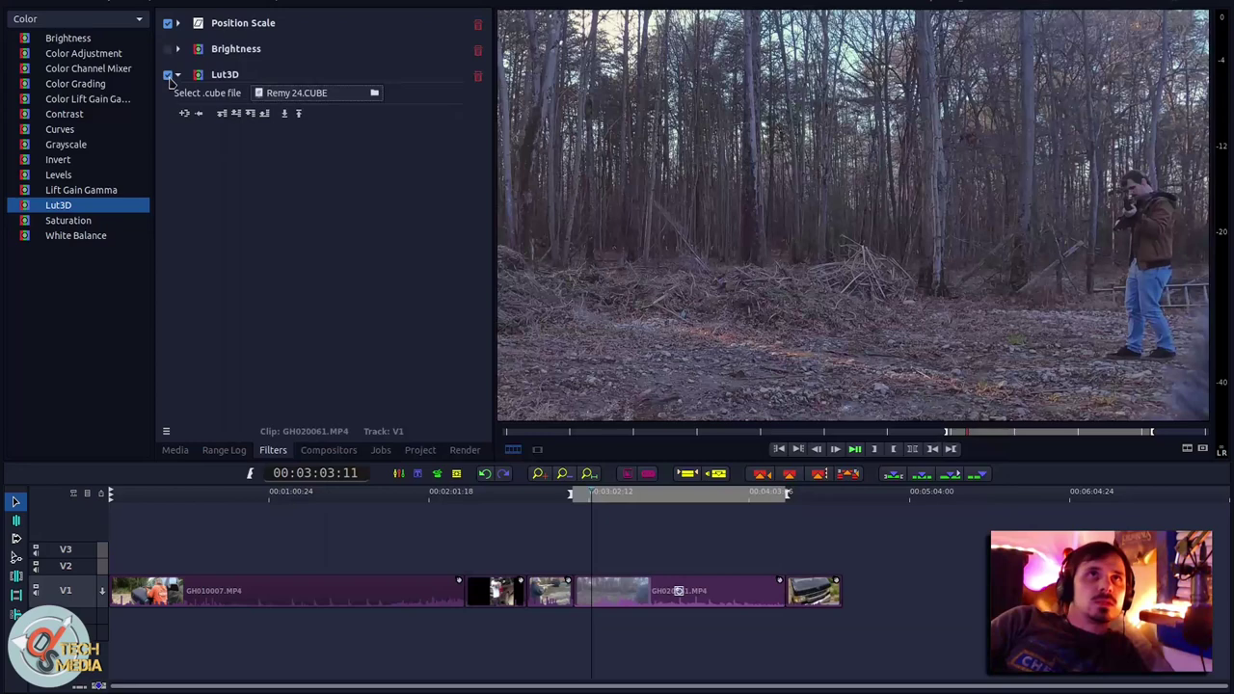
pyautogui.click(169, 77)
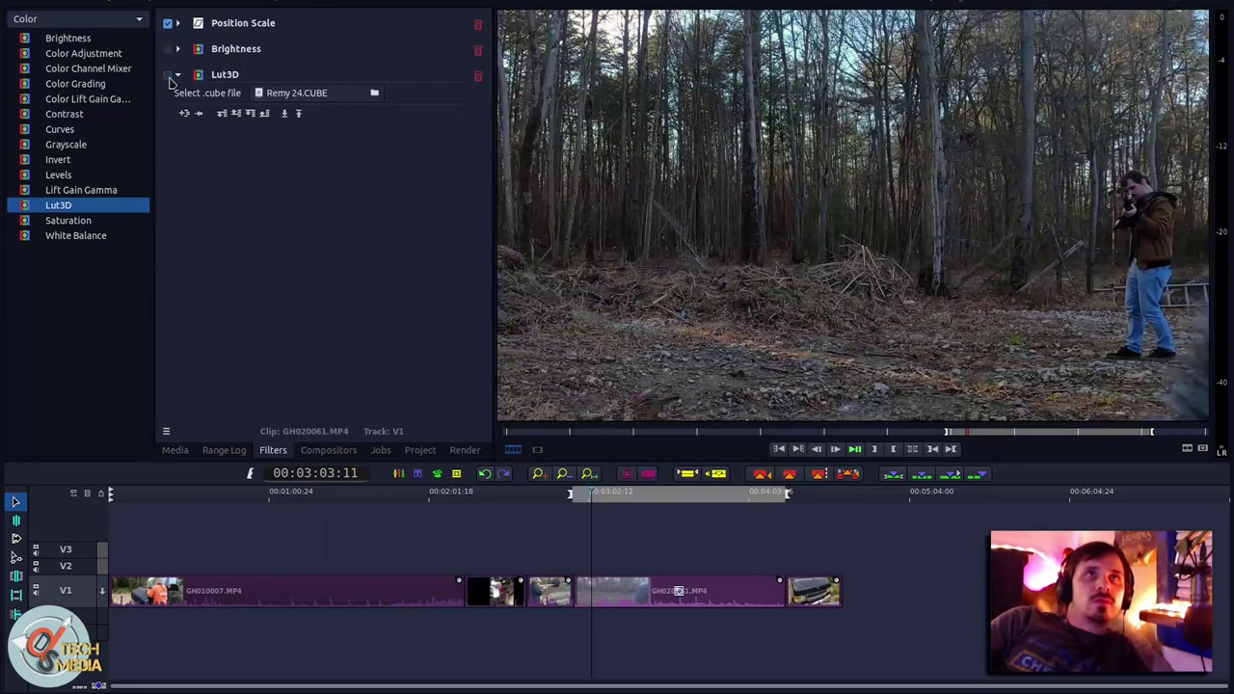
pyautogui.click(169, 76)
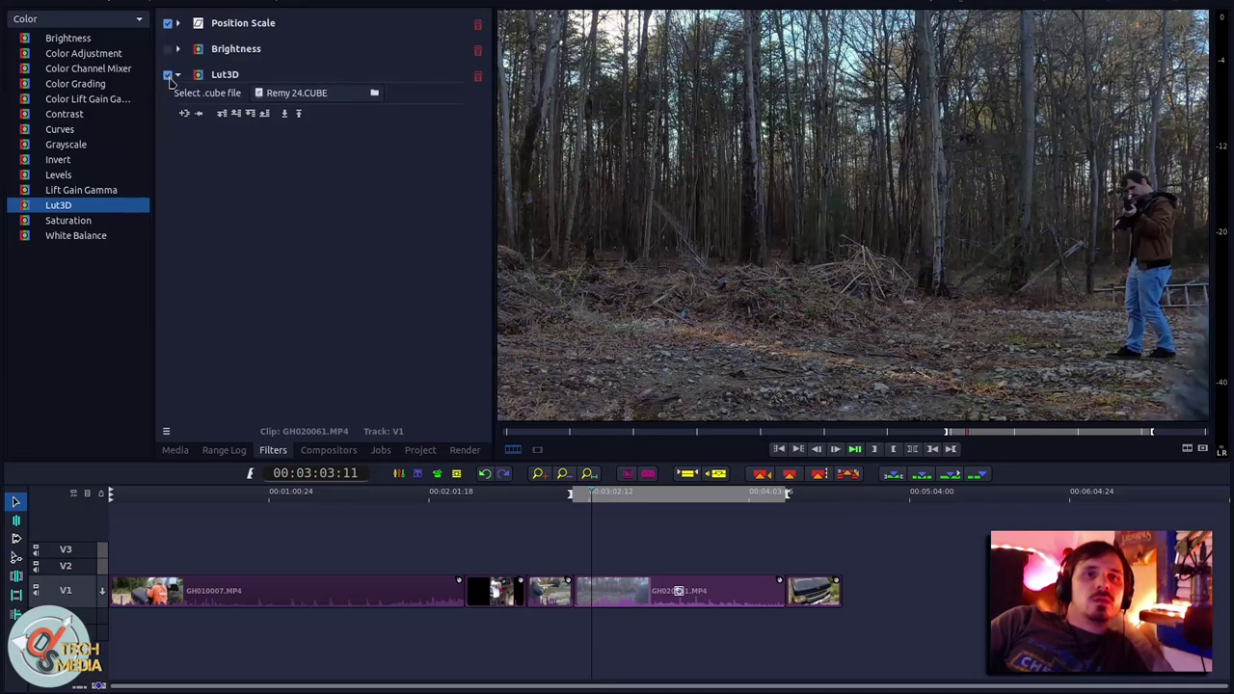
pyautogui.click(169, 77)
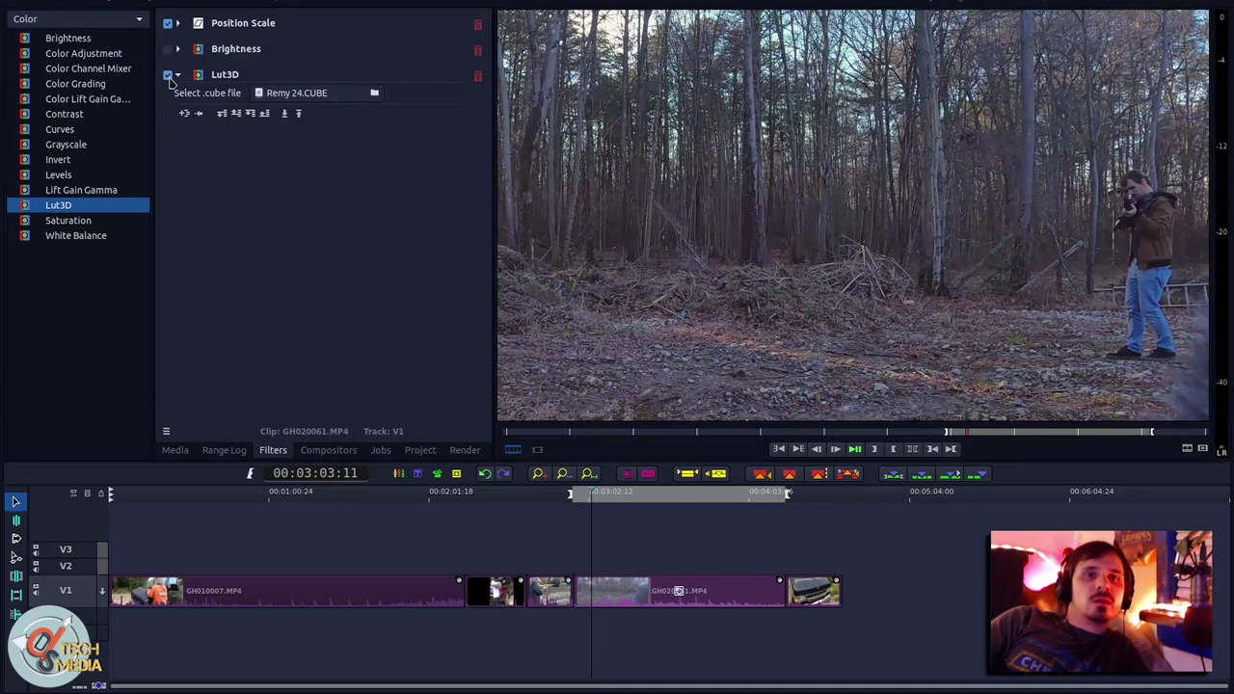
pyautogui.click(169, 49)
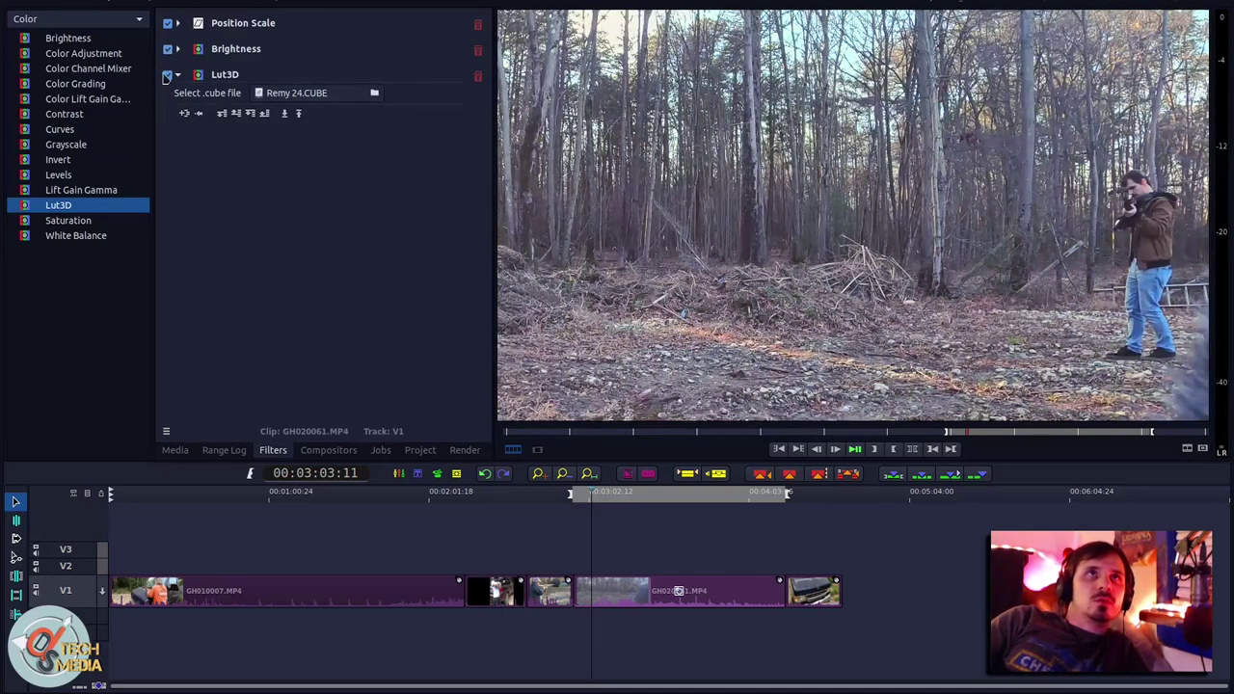
pyautogui.click(168, 76)
# Step: Load Lenox 340.CUBE, Neon 770.CUBE, then Lucky 64.CUBE as the Lut3D file
pyautogui.click(374, 92)
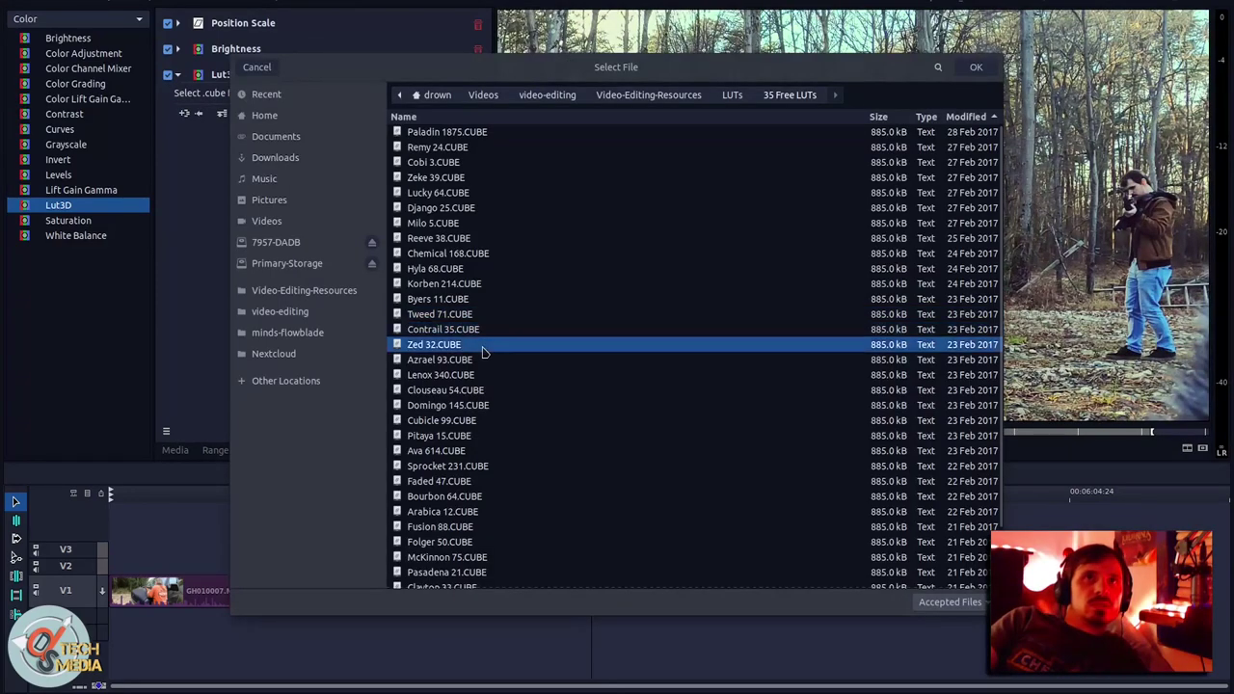
pyautogui.click(475, 308)
pyautogui.doubleClick(476, 308)
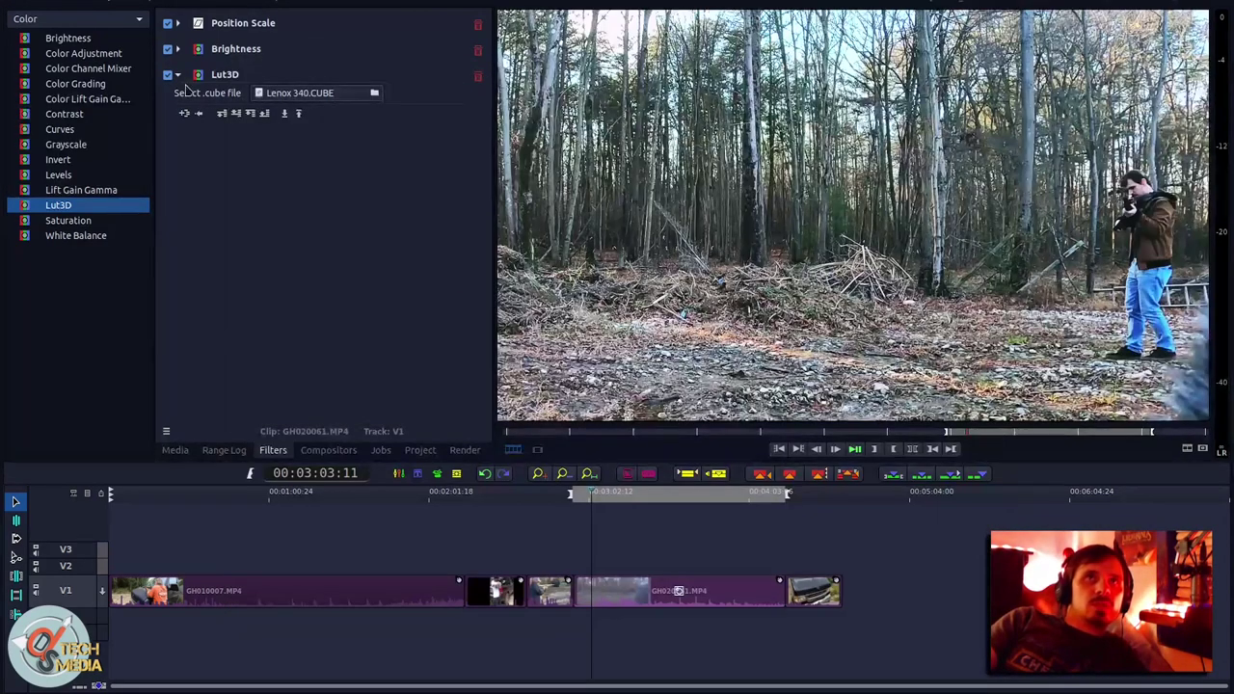
pyautogui.click(167, 77)
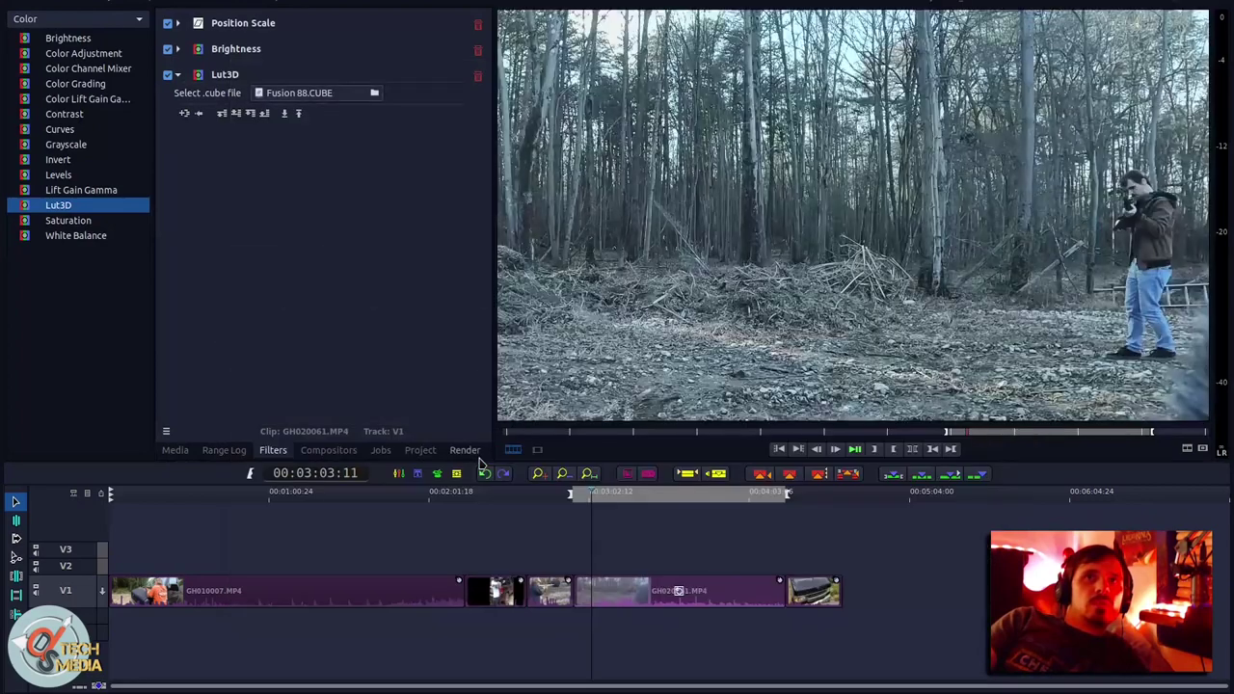
pyautogui.click(374, 92)
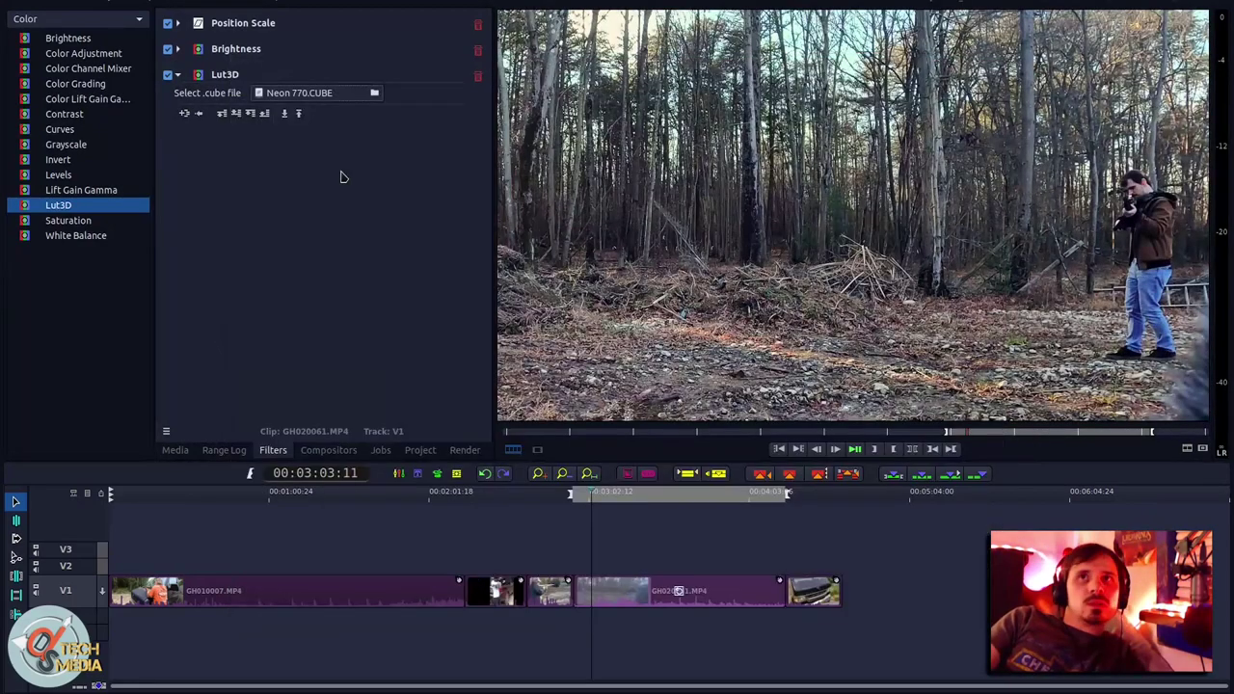
pyautogui.doubleClick(476, 581)
pyautogui.click(308, 94)
pyautogui.doubleClick(476, 198)
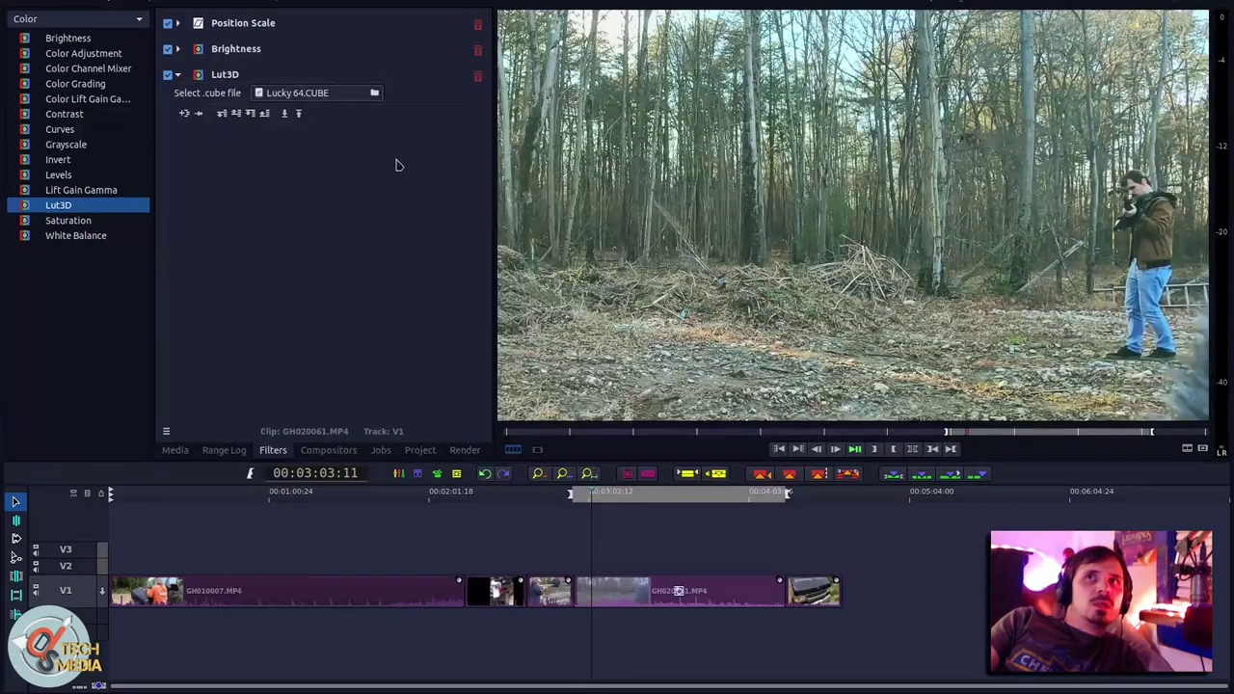
# Step: Try Lut3D and Brightness in different positions in GH020061.MP4's filter stack
pyautogui.click(177, 49)
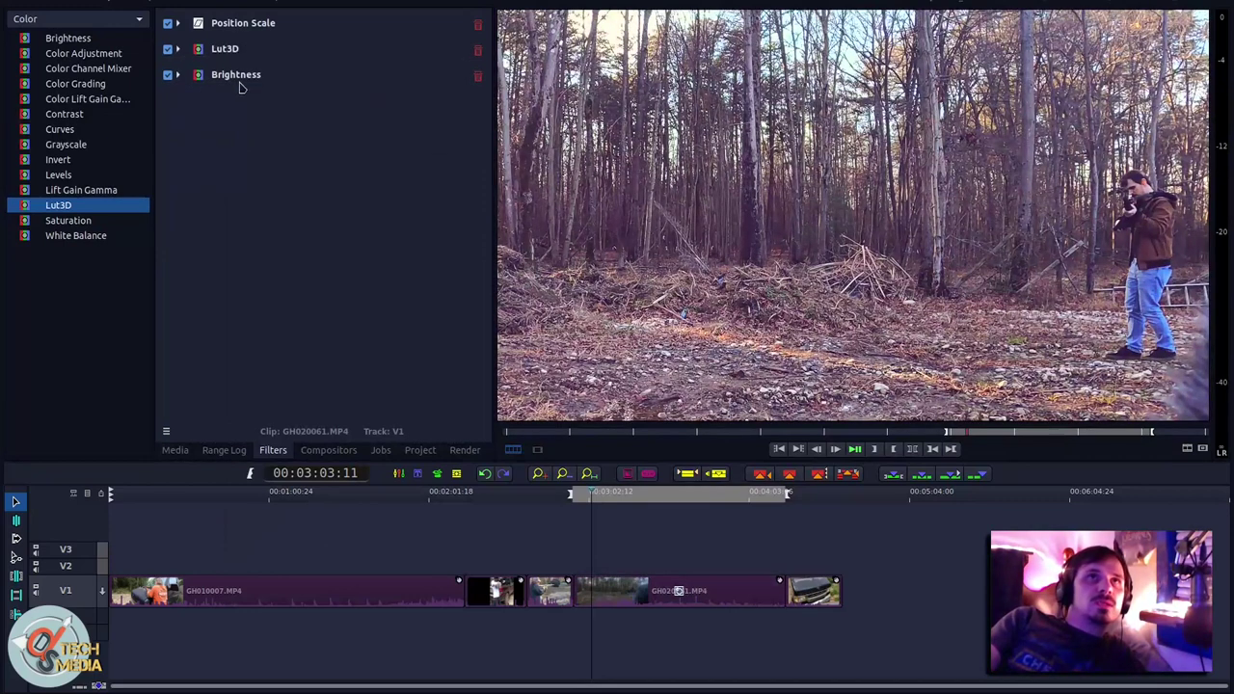
pyautogui.click(237, 77)
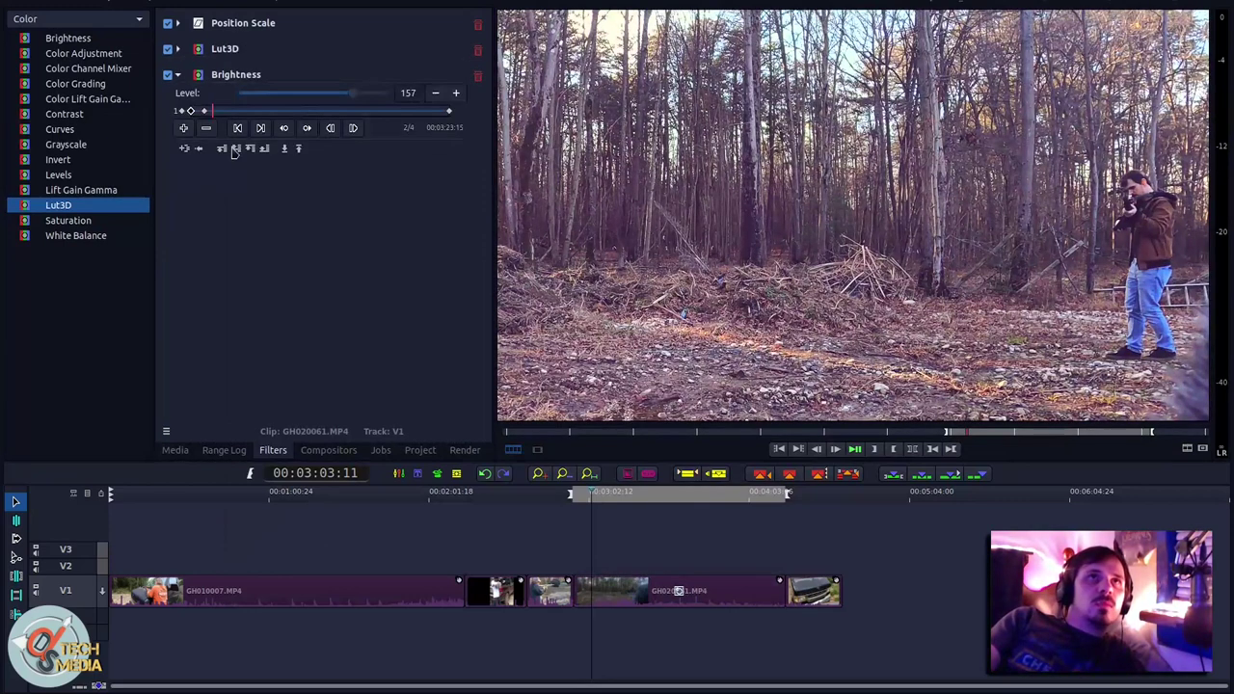
pyautogui.click(221, 150)
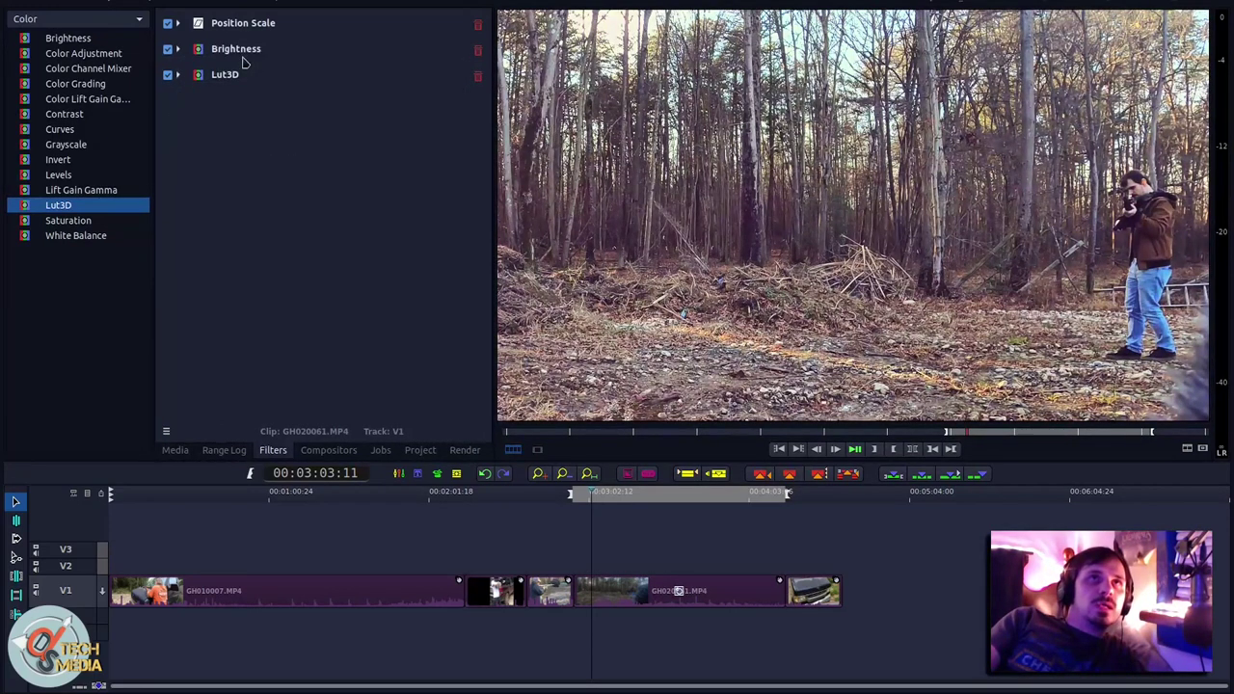
pyautogui.click(244, 58)
pyautogui.click(228, 125)
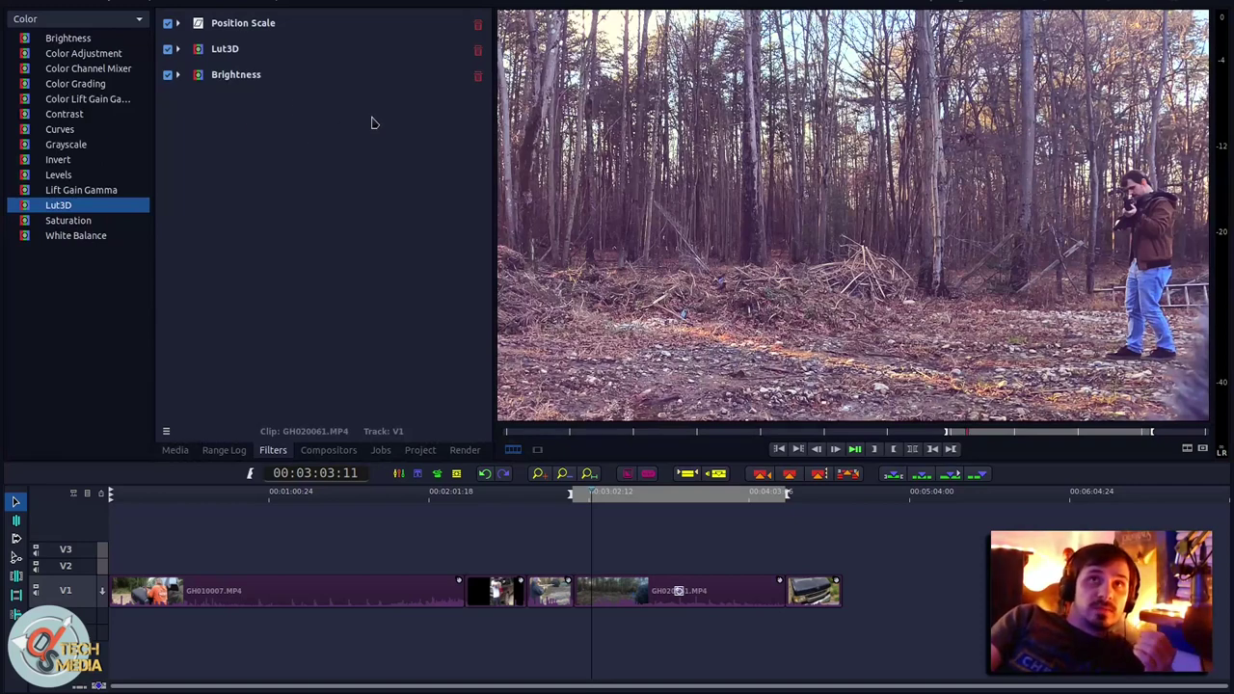
# Step: Put Brightness above Lut3D, disable the LUT, and open its .cube file chooser
pyautogui.moveTo(298, 86); pyautogui.dragTo(166, 79)
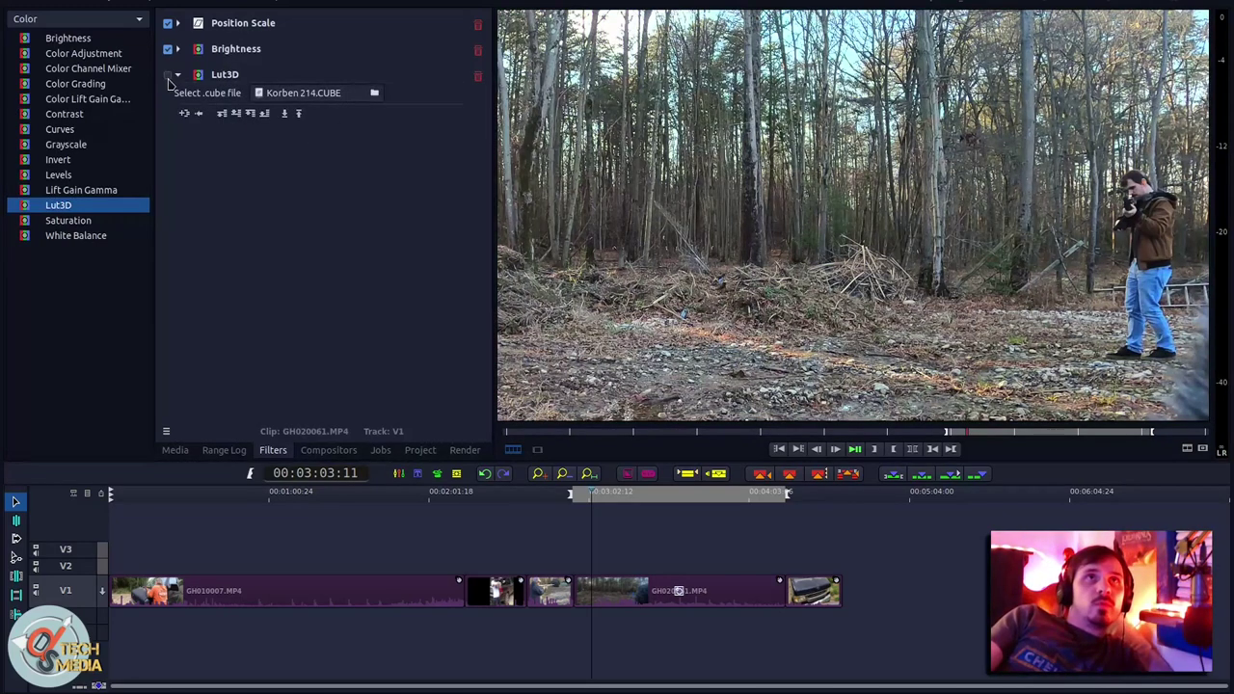
pyautogui.click(168, 76)
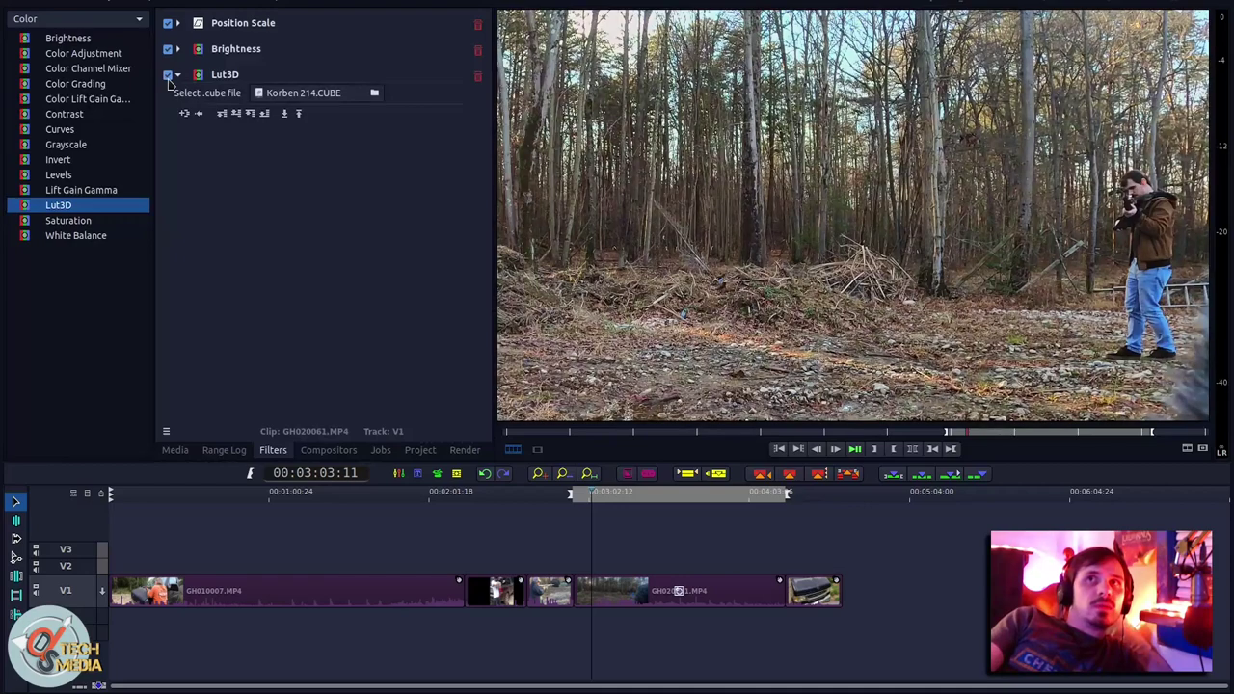
pyautogui.click(290, 92)
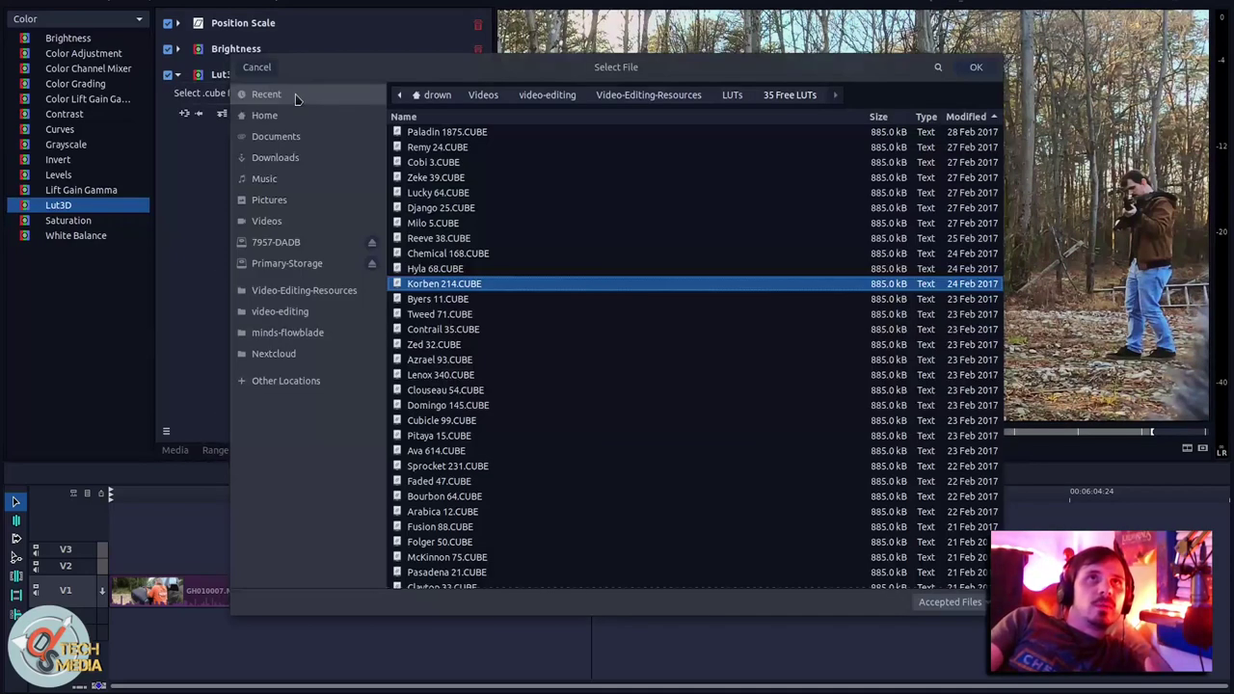
# Step: Load FG_CineVibrant, re-enable the LUT, then swap to FG_CineBright.cube
pyautogui.click(736, 95)
pyautogui.click(477, 166)
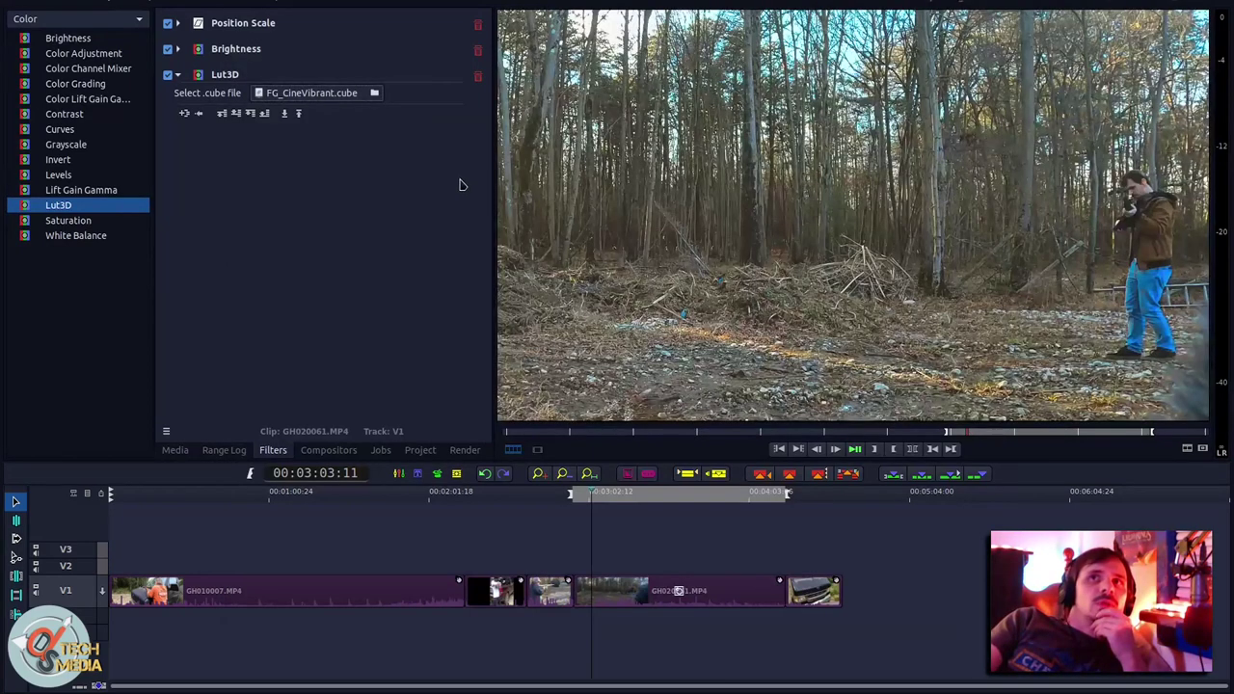
pyautogui.click(168, 75)
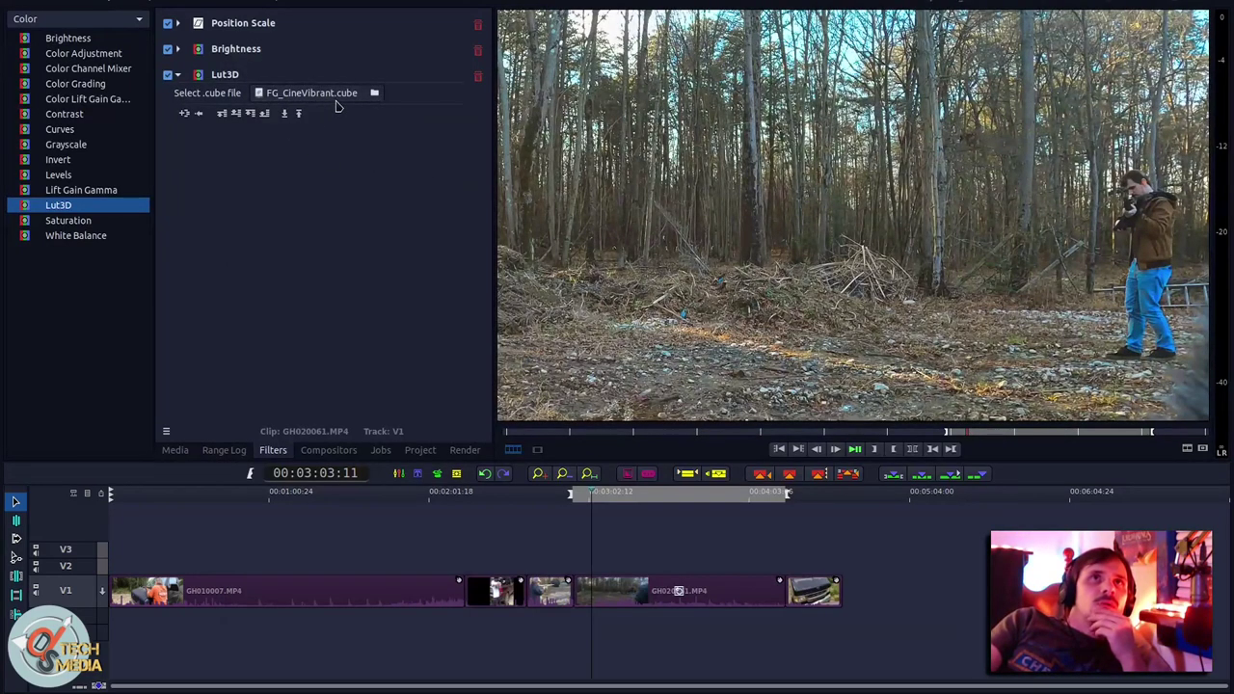
pyautogui.click(374, 93)
pyautogui.doubleClick(483, 221)
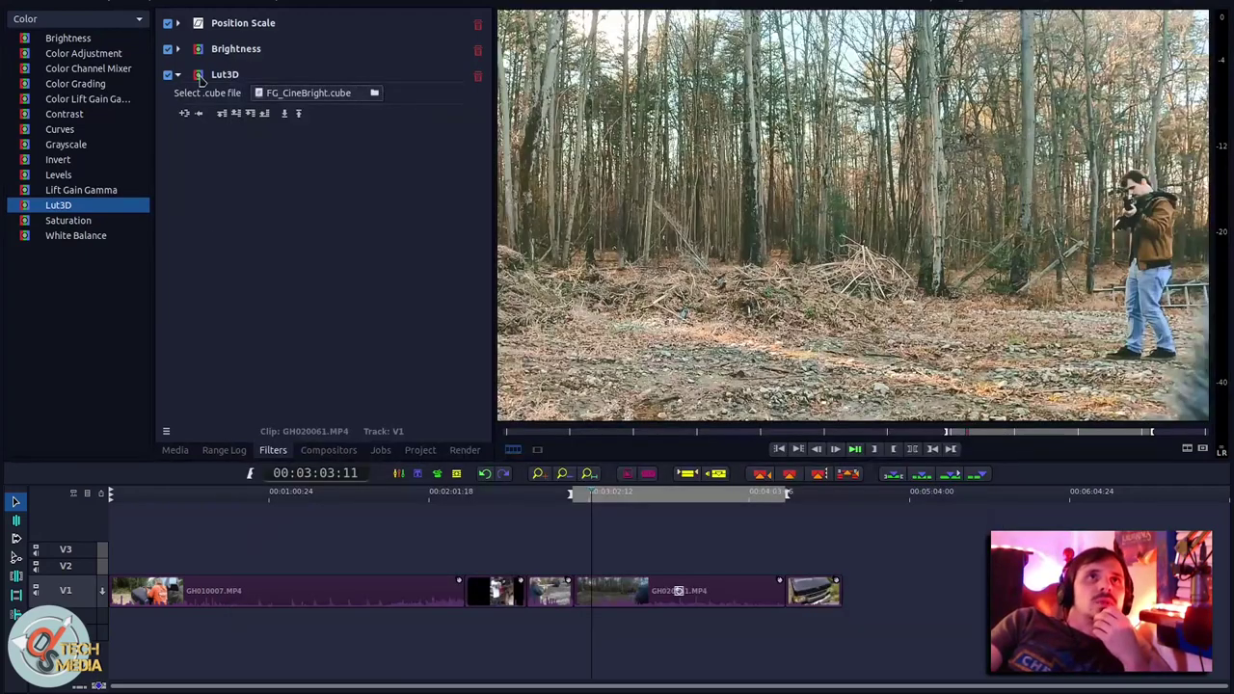
# Step: Browse into SmallHD-Movielook-LUTs and apply the TheMatrices LUT to the forest clip
pyautogui.click(180, 50)
pyautogui.moveTo(179, 50); pyautogui.dragTo(262, 134)
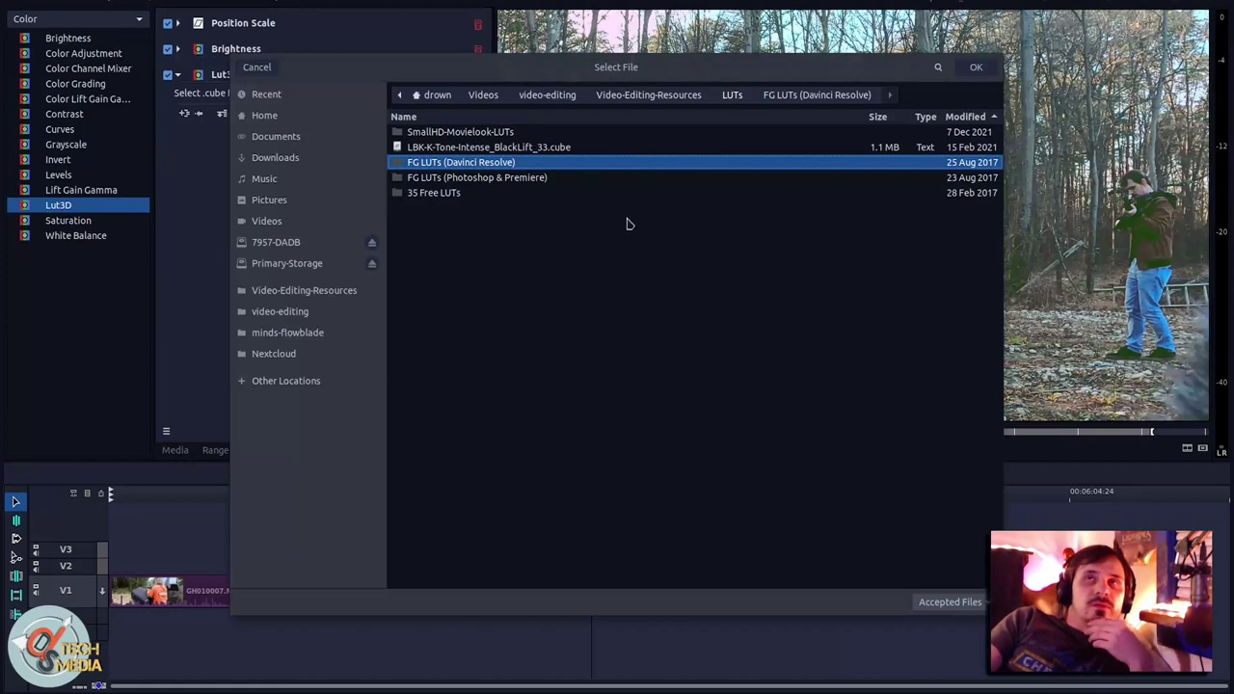
pyautogui.doubleClick(545, 133)
pyautogui.click(580, 224)
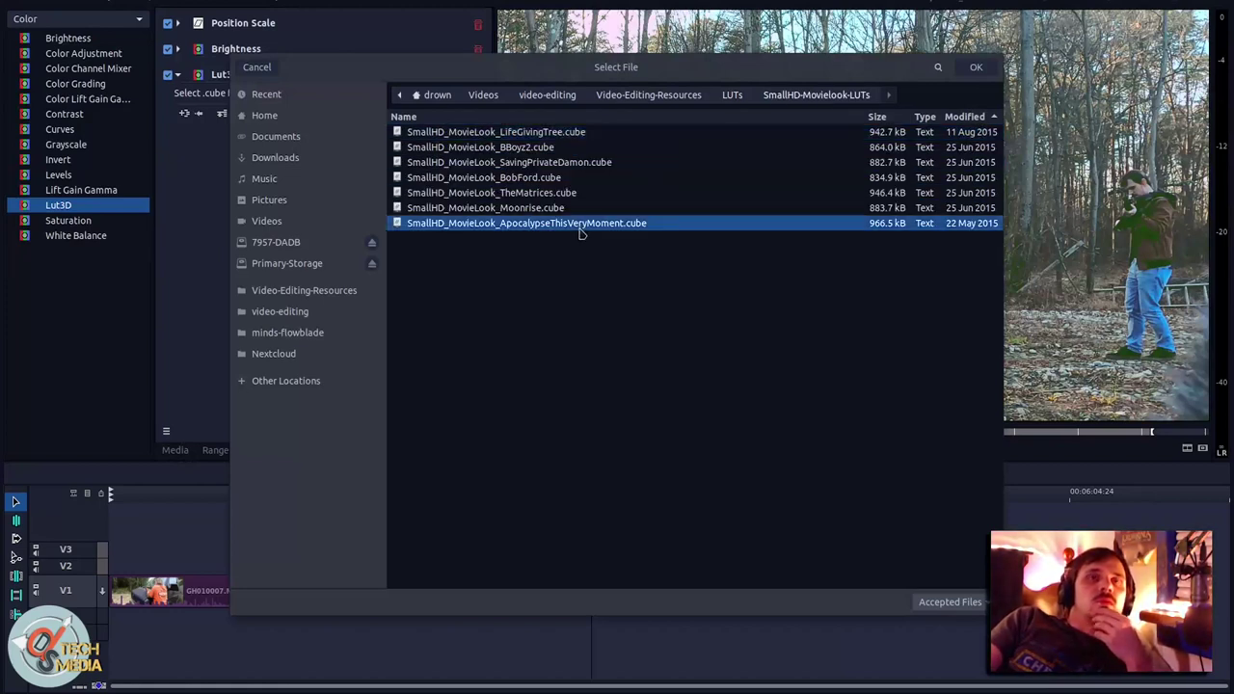
pyautogui.click(537, 194)
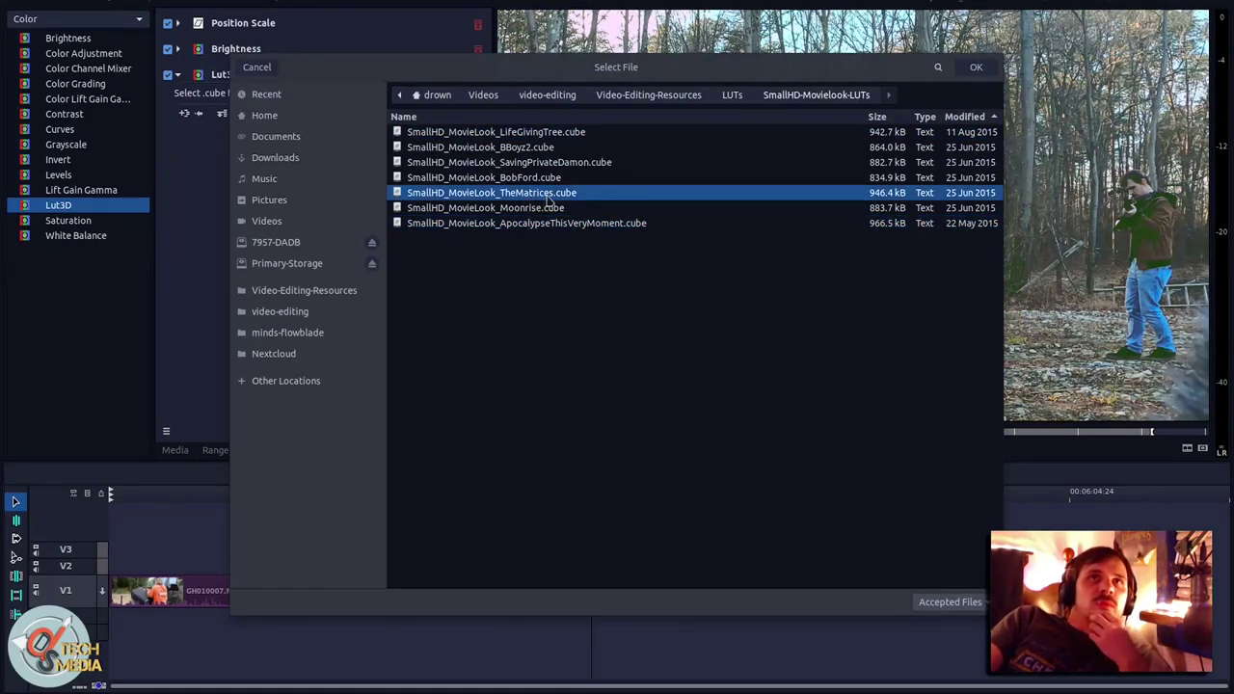
pyautogui.doubleClick(548, 198)
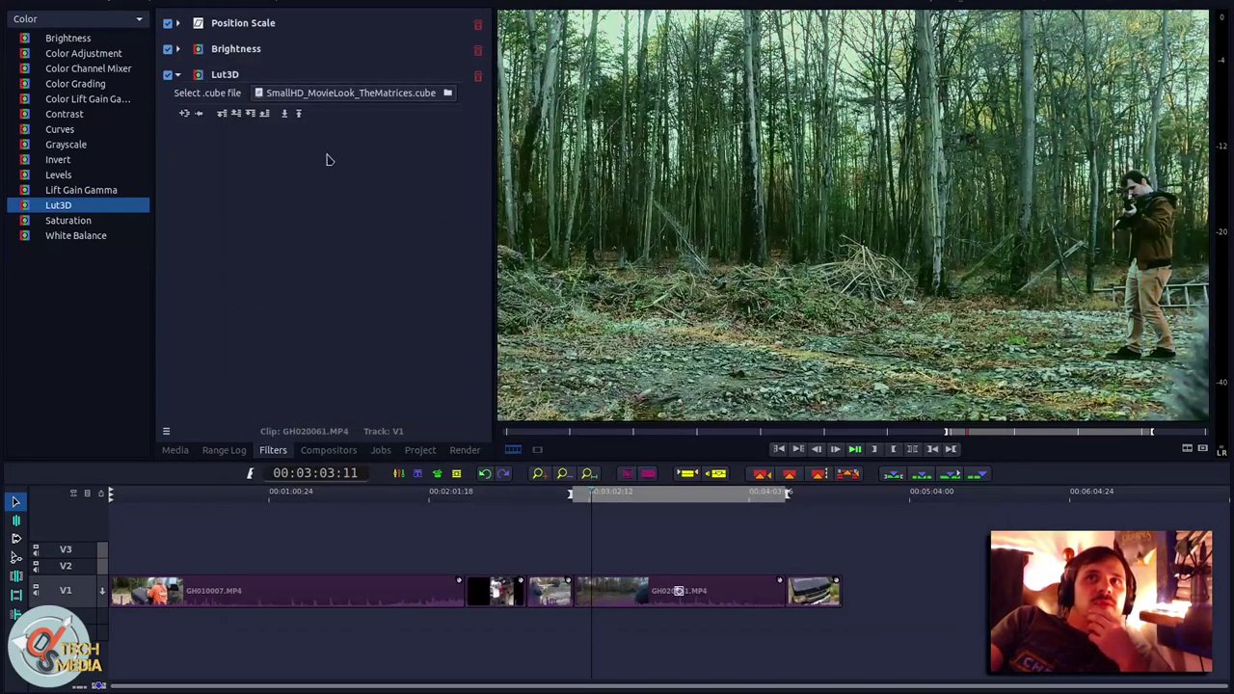
# Step: Try SavingPrivateDamon and Moonrise, settle on ApocalypseThisVeryMoment, and seek to 00:03:09:12
pyautogui.click(448, 93)
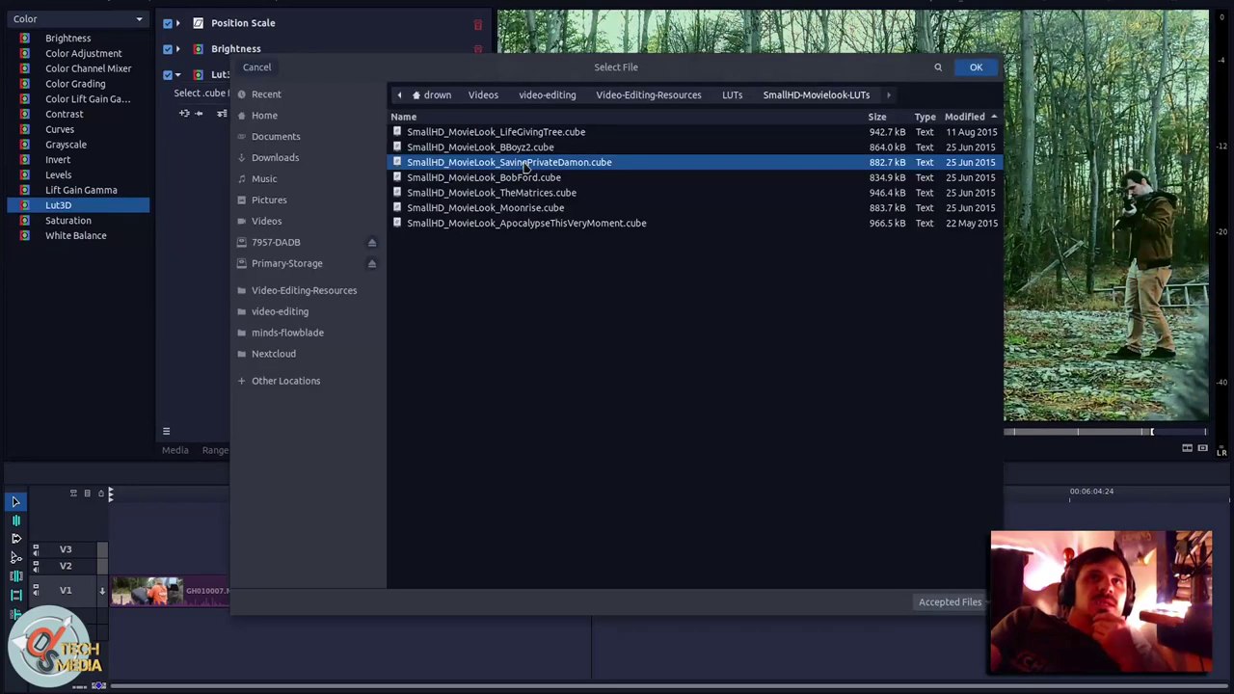
pyautogui.click(976, 66)
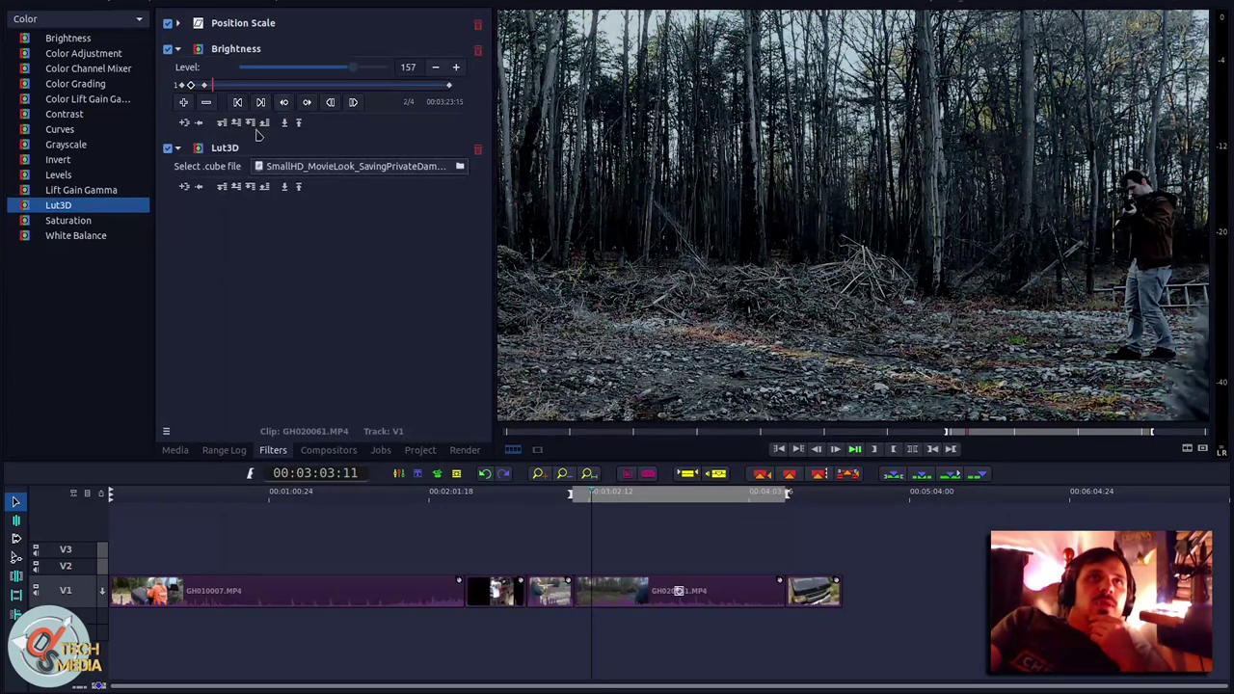
pyautogui.click(260, 129)
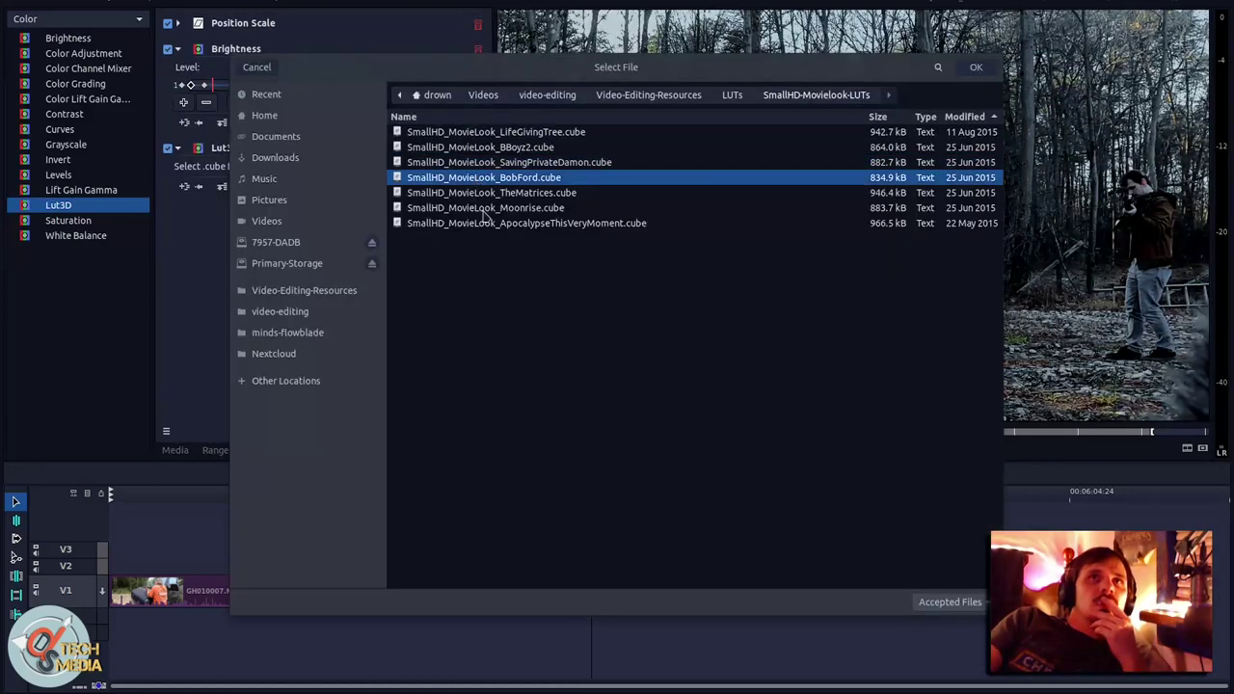
pyautogui.doubleClick(485, 212)
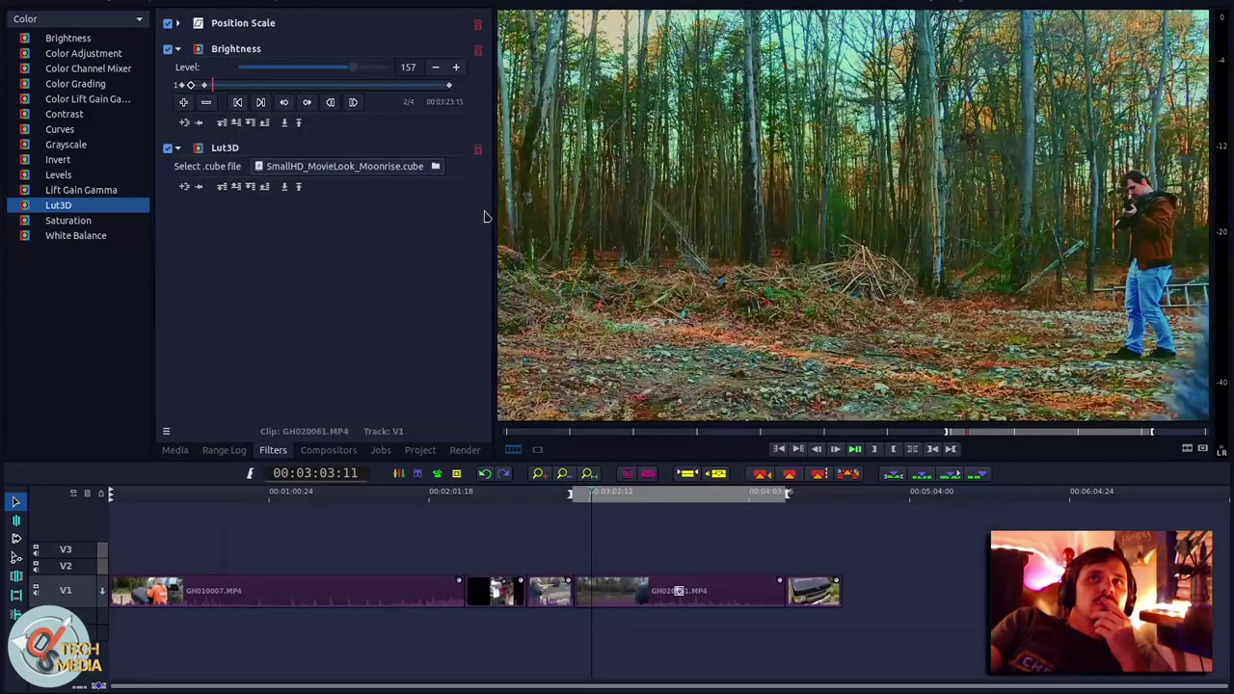
pyautogui.click(545, 224)
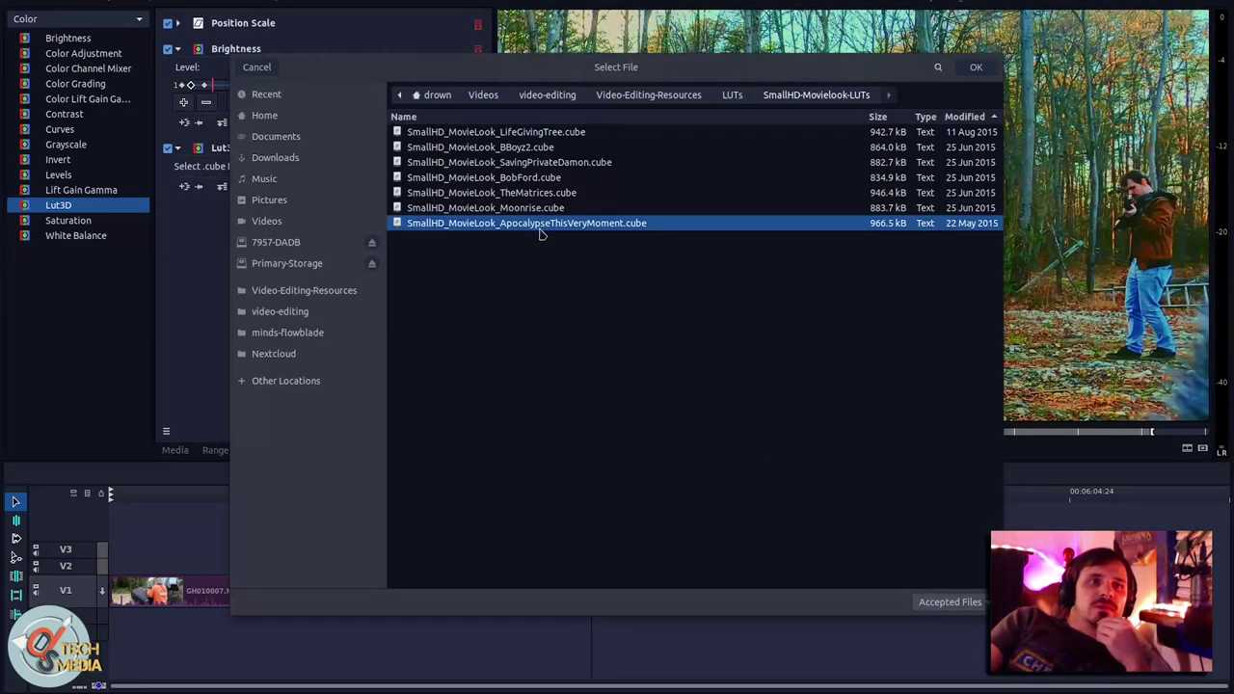
pyautogui.doubleClick(540, 226)
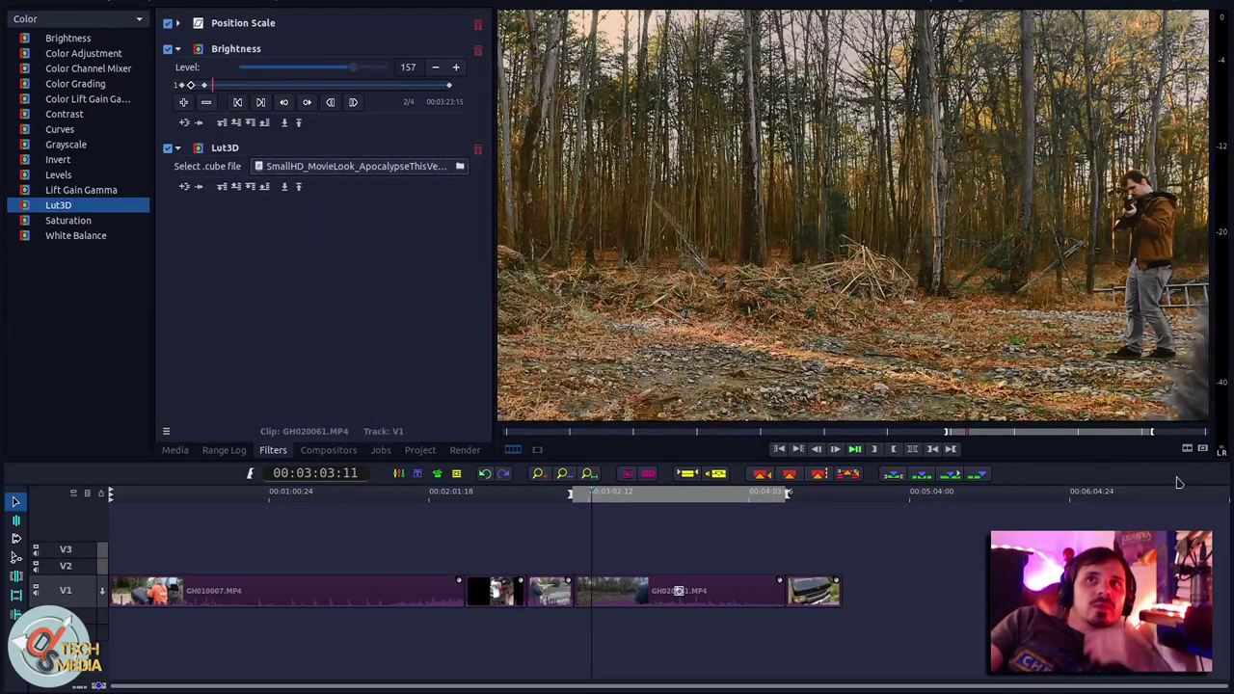
pyautogui.click(981, 433)
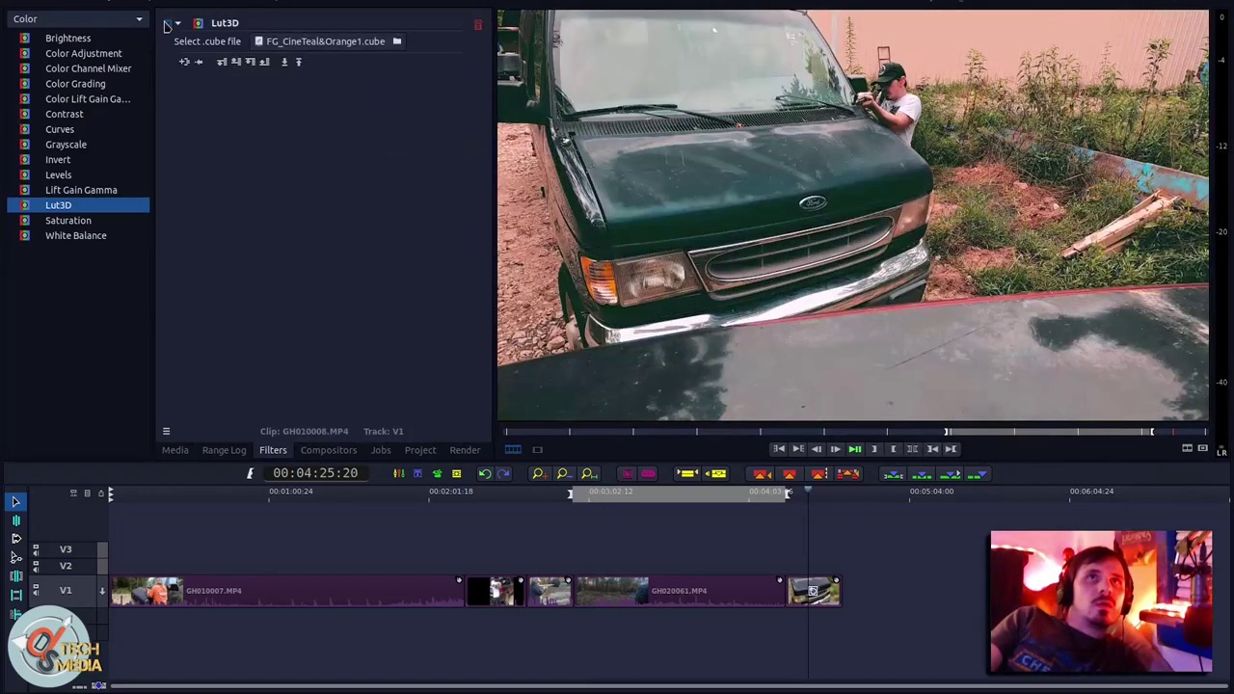
# Step: Toggle the van clip's teal and orange LUT off and on repeatedly for a before/after comparison
pyautogui.click(167, 23)
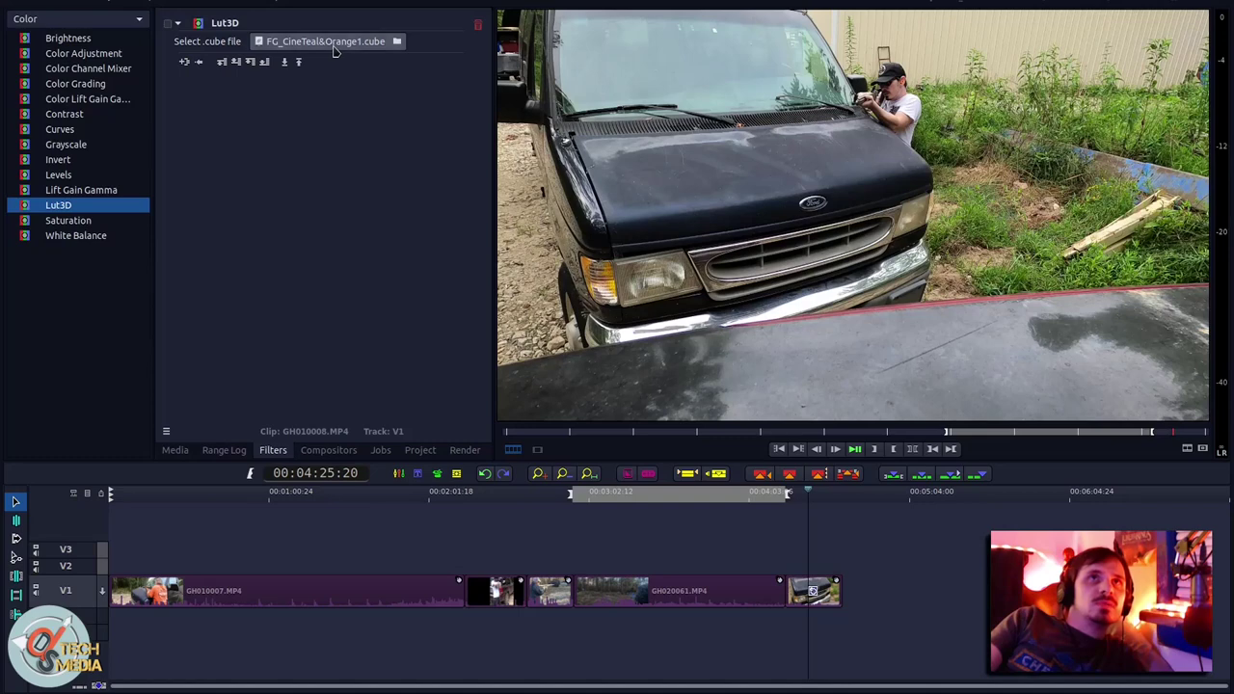
pyautogui.click(168, 24)
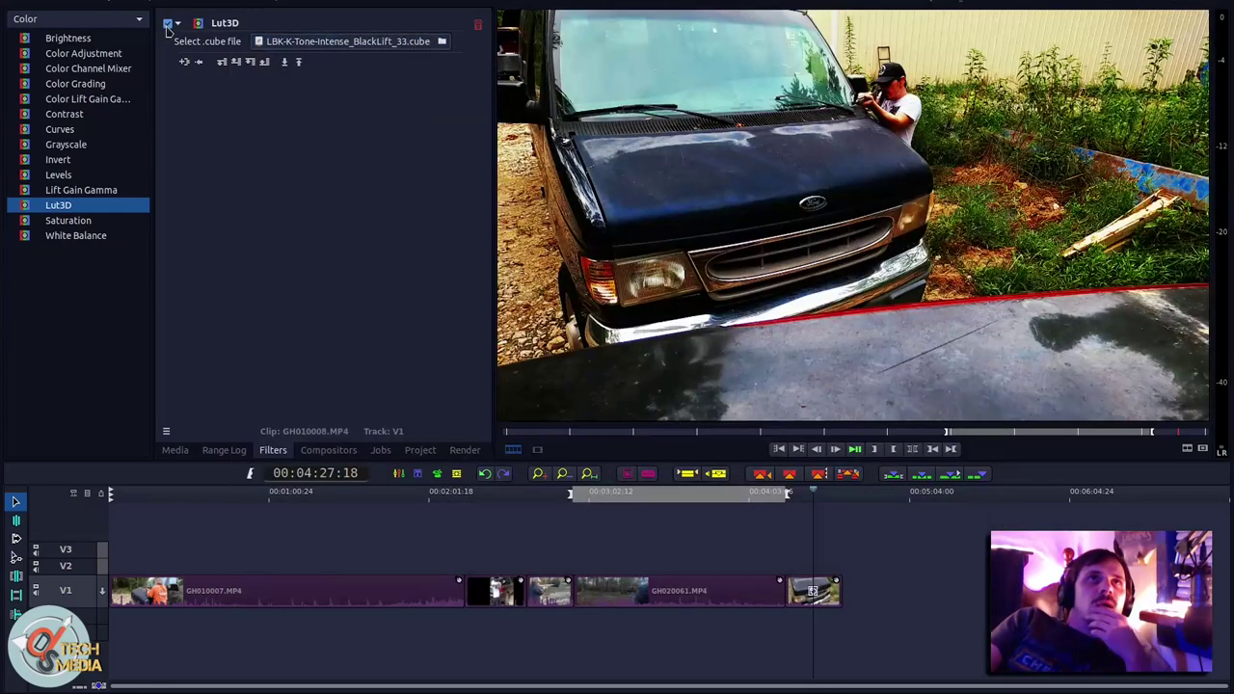
pyautogui.click(169, 24)
pyautogui.click(169, 24)
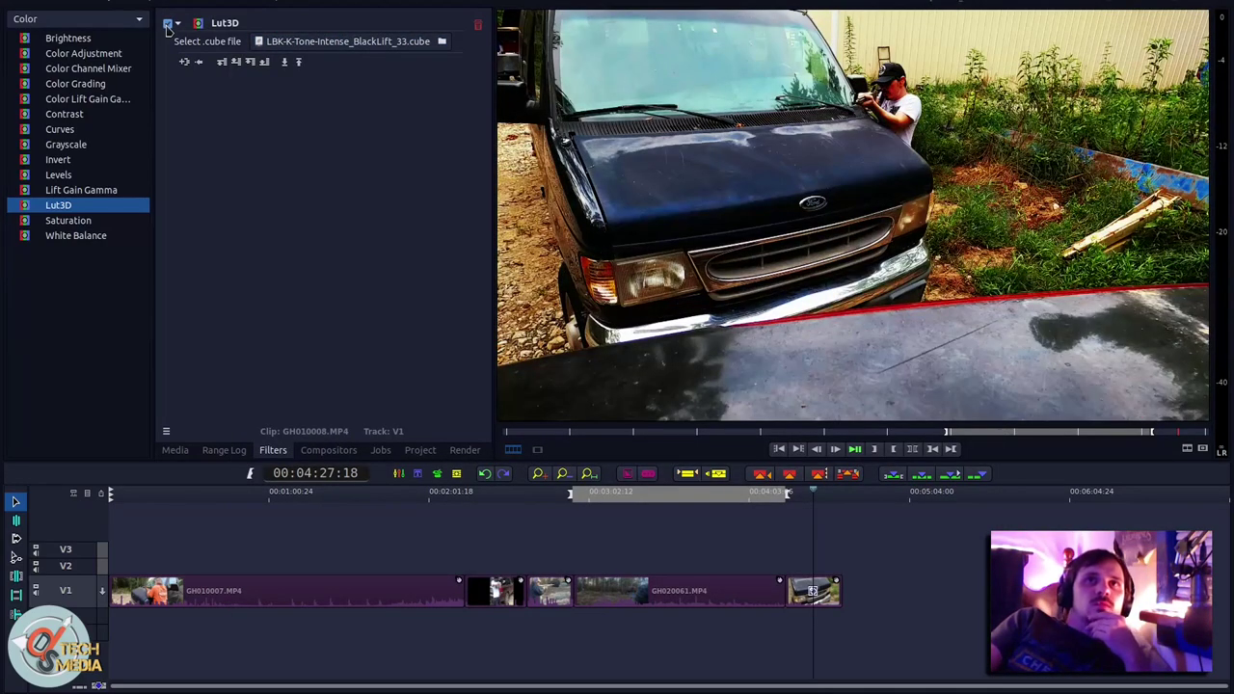
pyautogui.click(169, 24)
pyautogui.click(168, 24)
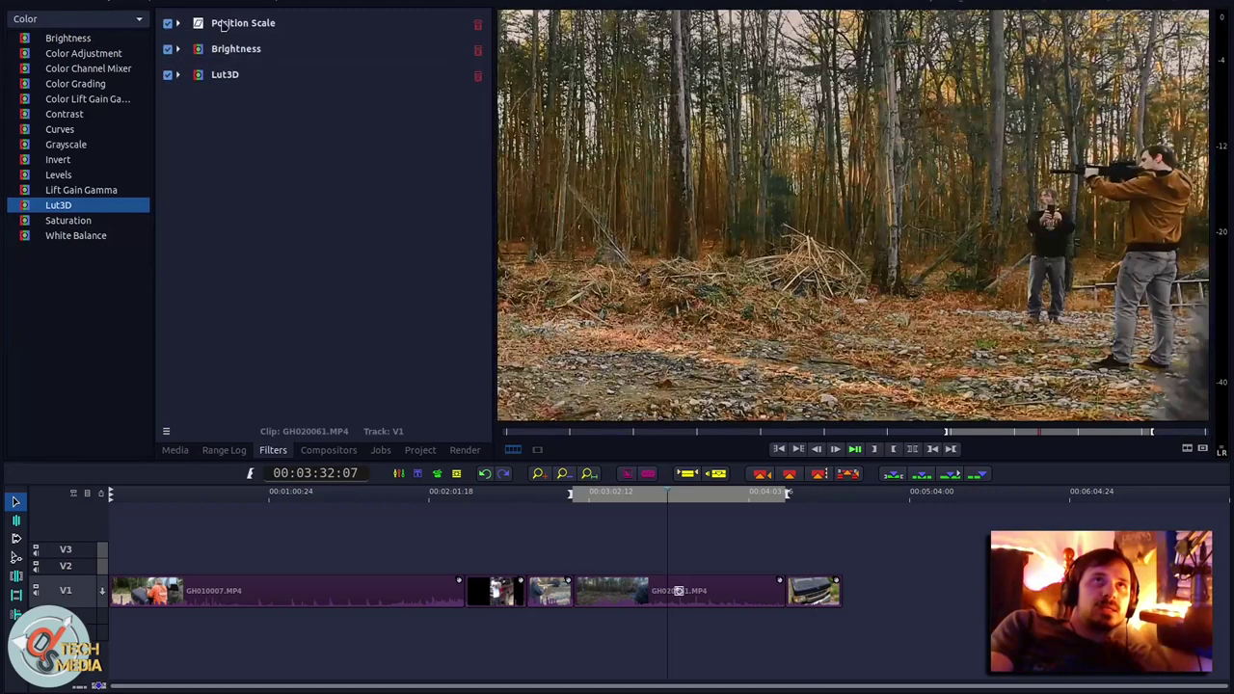
# Step: Open the forest clip's Lut3D file chooser, select BobFord, and return to the LUTs folder
pyautogui.click(225, 76)
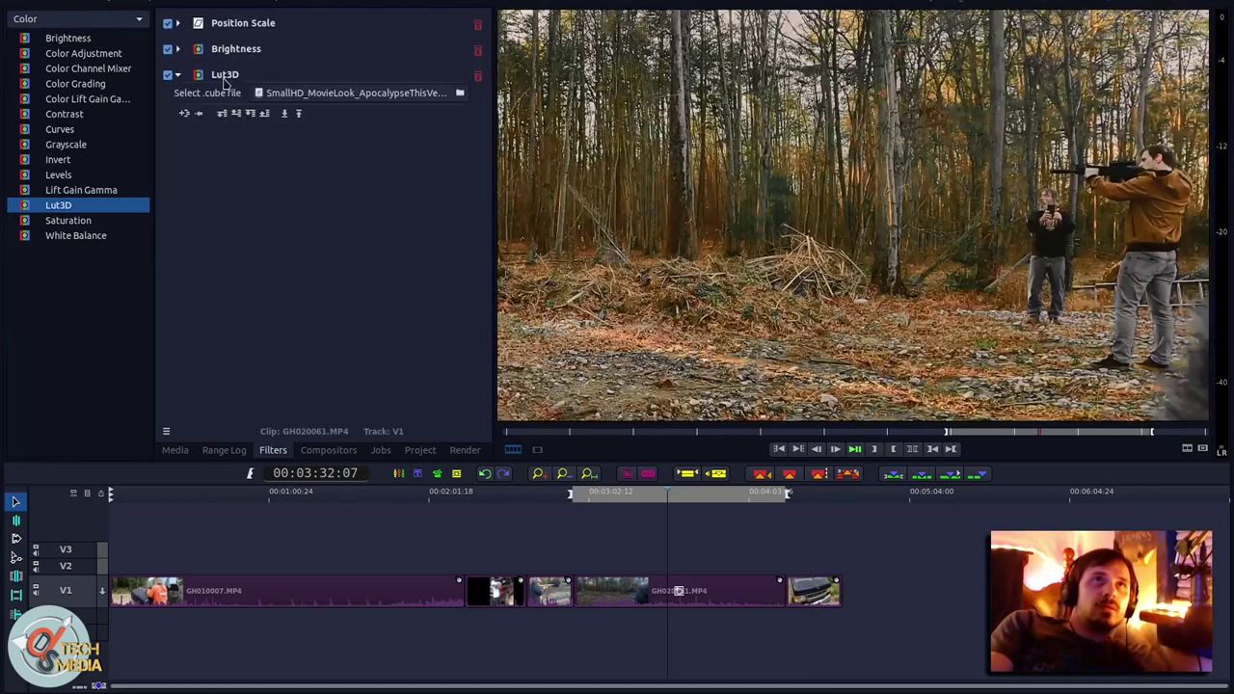
pyautogui.click(289, 98)
pyautogui.click(482, 181)
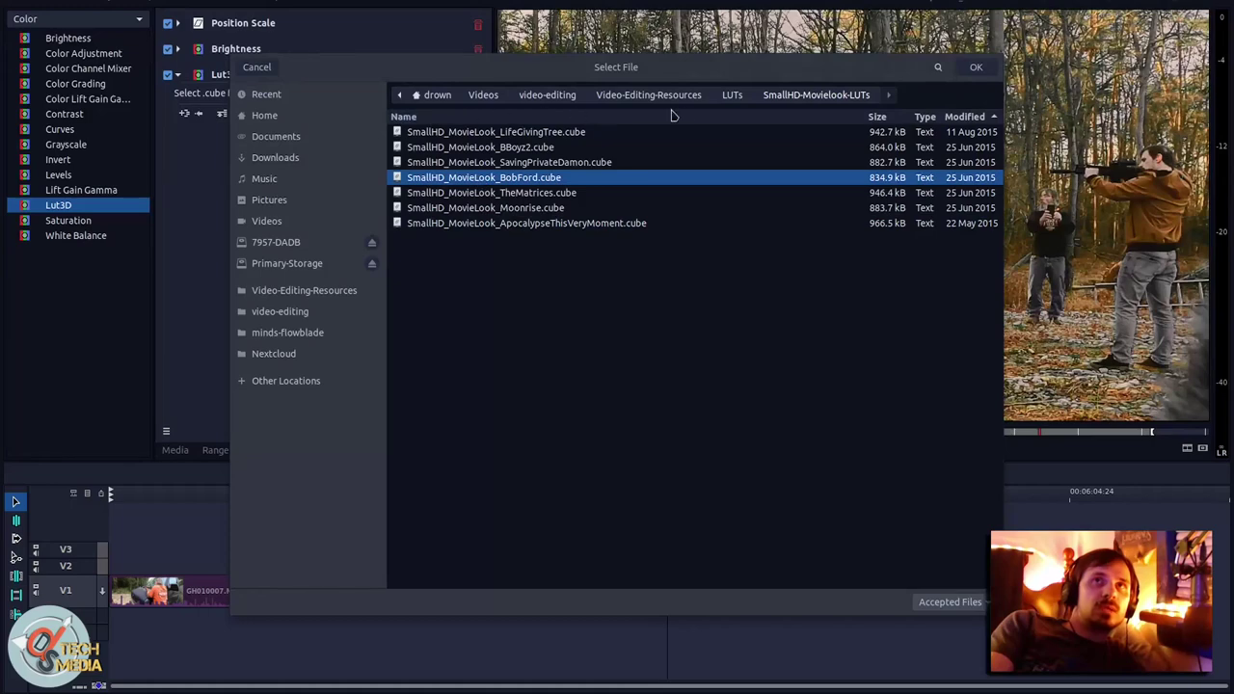
pyautogui.click(735, 95)
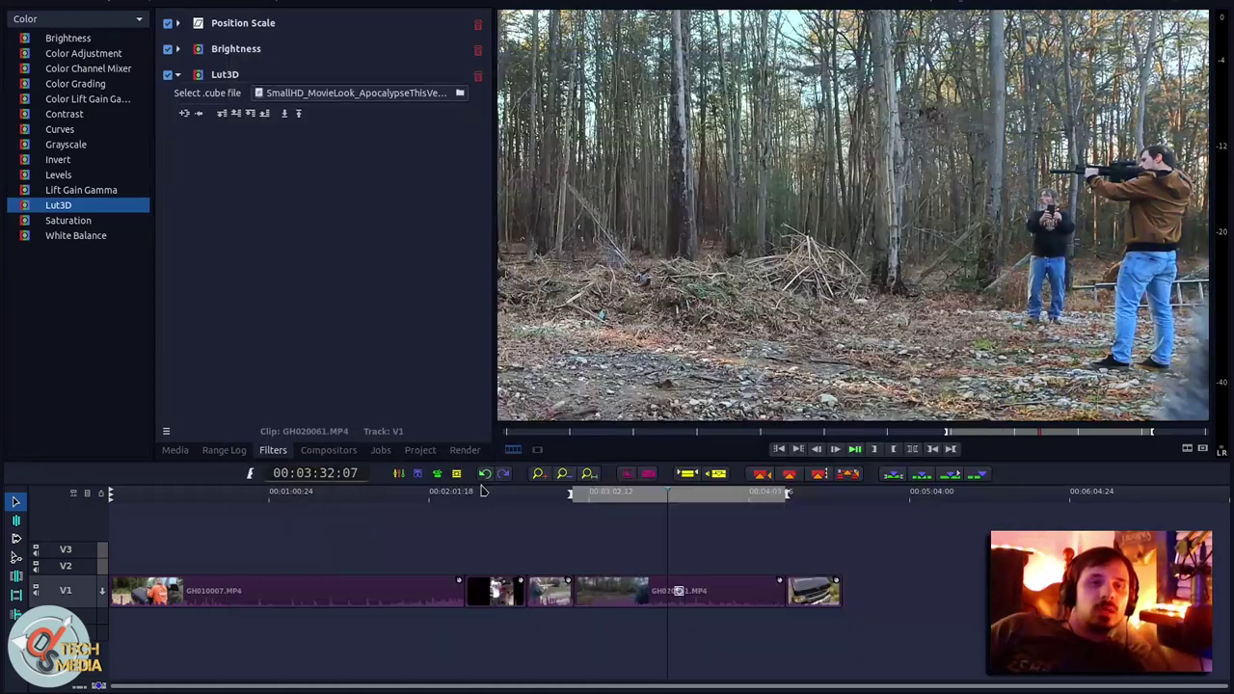